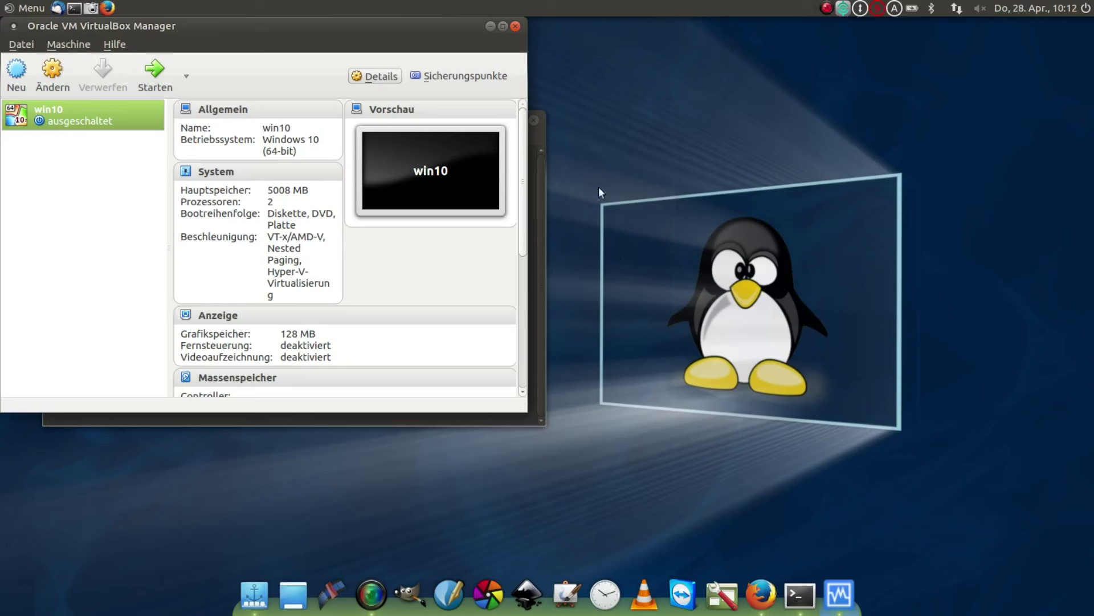
- Start the win10 virtual machine from the VirtualBox Manager
left_click(155, 73)
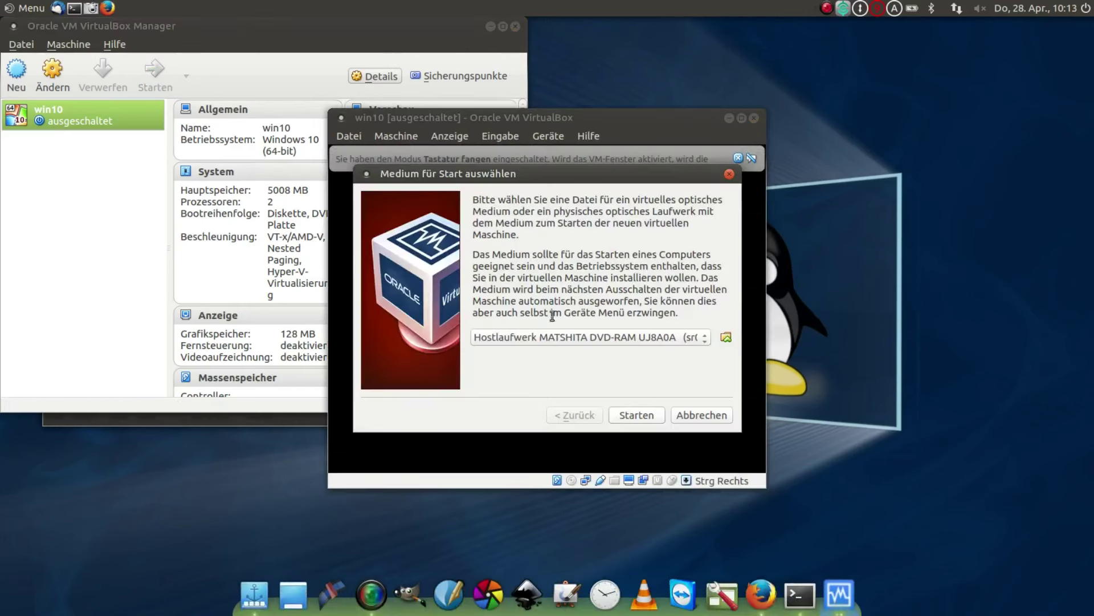
- Boot win10 from the host DVD drive, decline keyboard capture, and move the VM window up-left
left_click(637, 415)
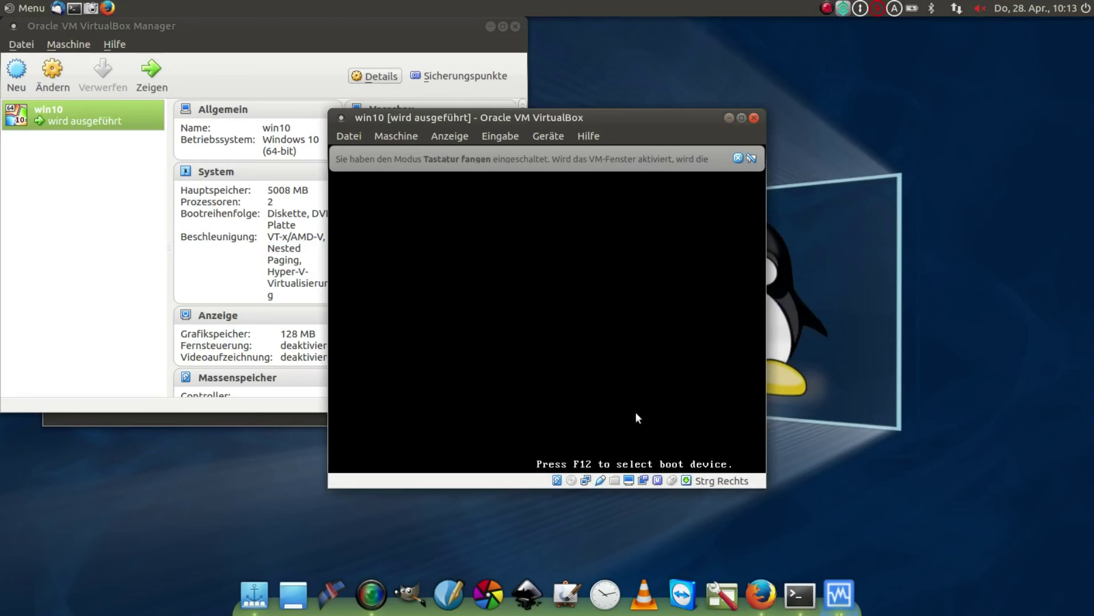
key("F12")
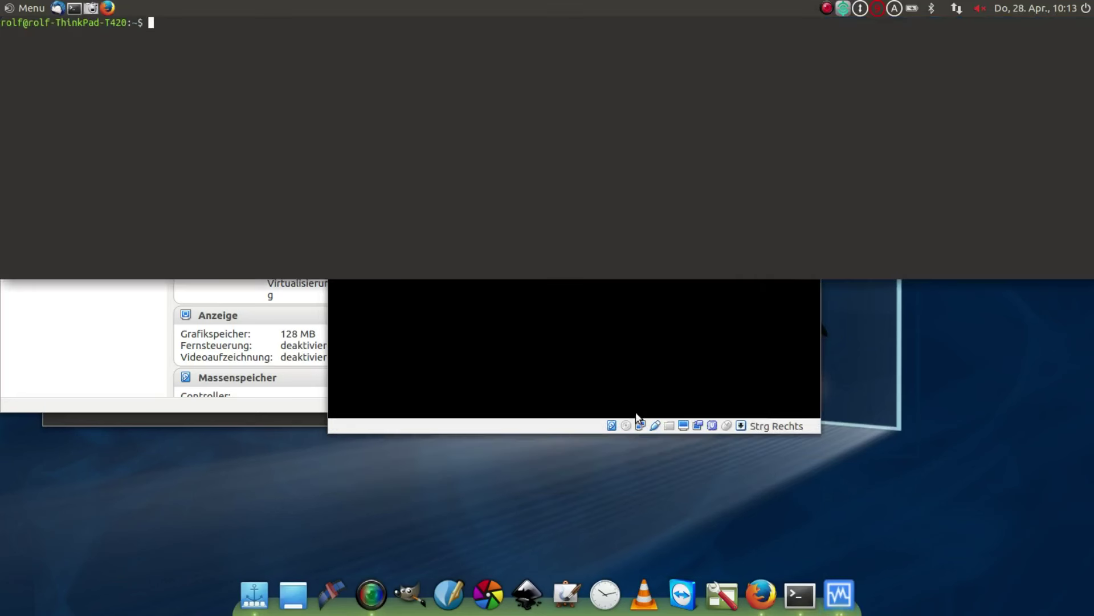
left_click(639, 413)
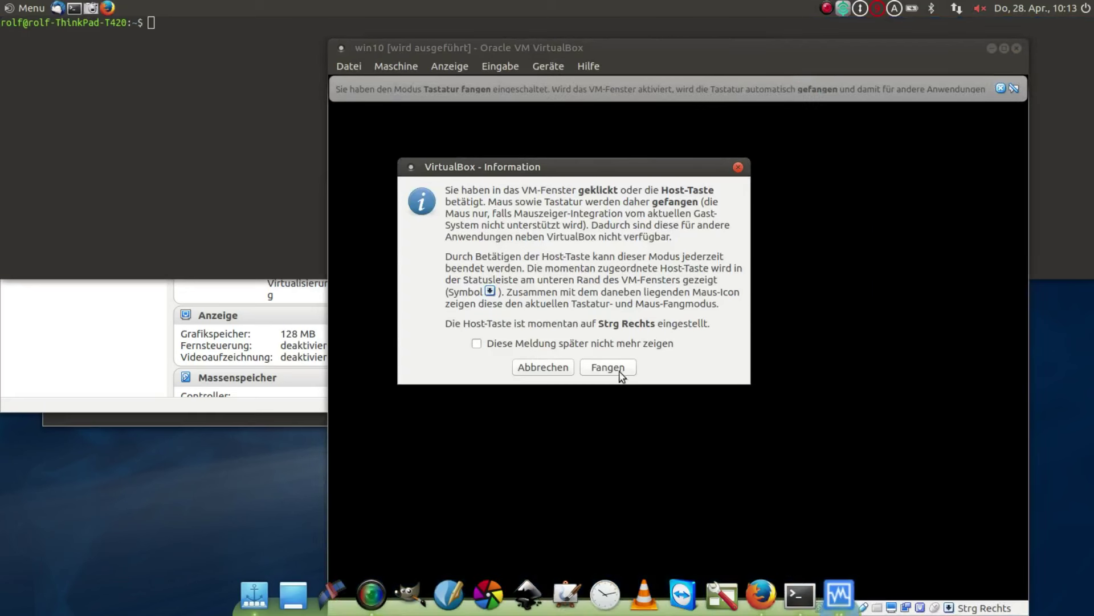
left_click(544, 368)
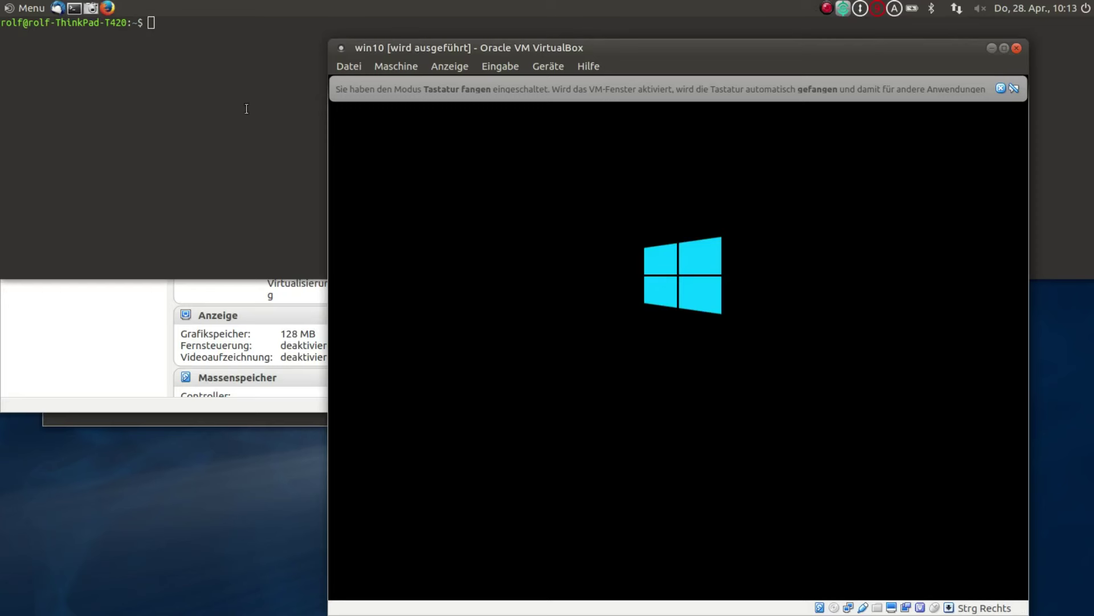
left_click_drag(673, 46, 579, 11)
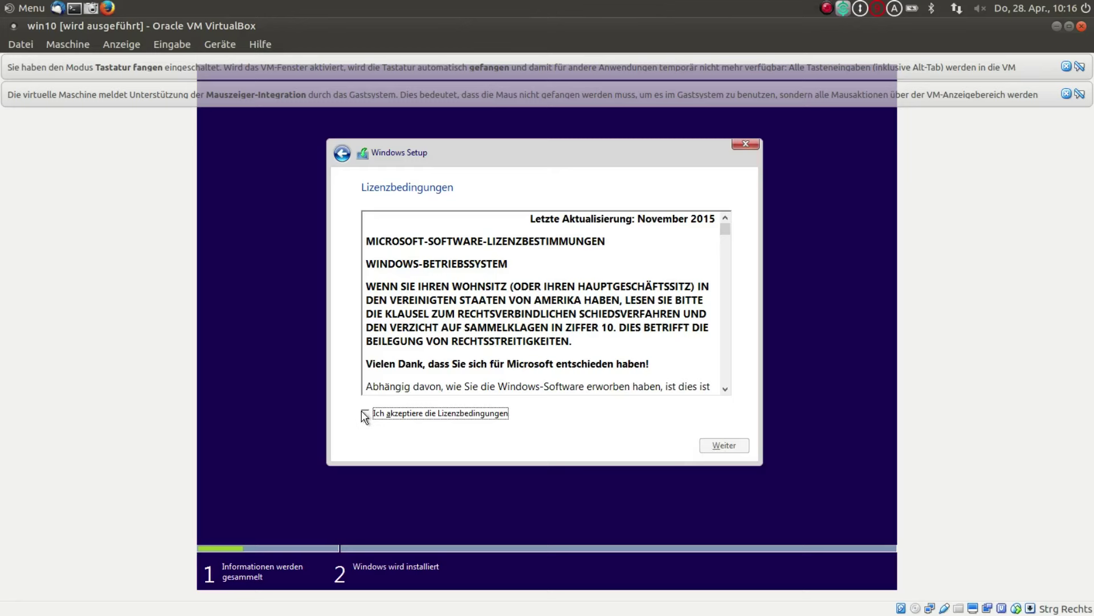
- Scroll through the license text, tick 'Ich akzeptiere die Lizenzbedingungen', and continue
scroll(564, 289, "down", 10)
scroll(563, 290, "down", 5)
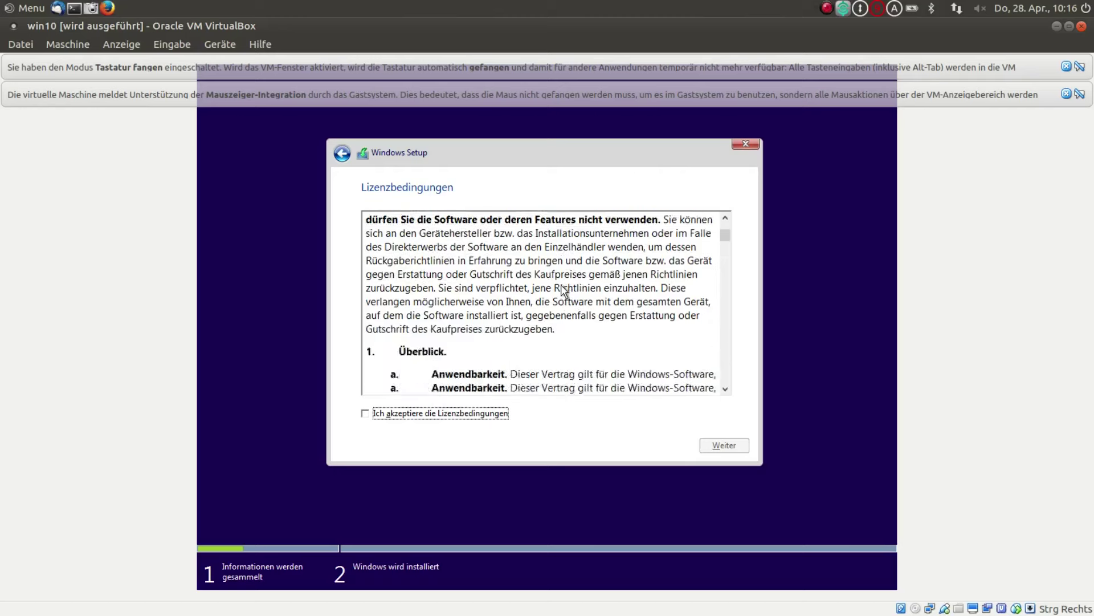
scroll(563, 291, "down", 3)
scroll(562, 290, "down", 8)
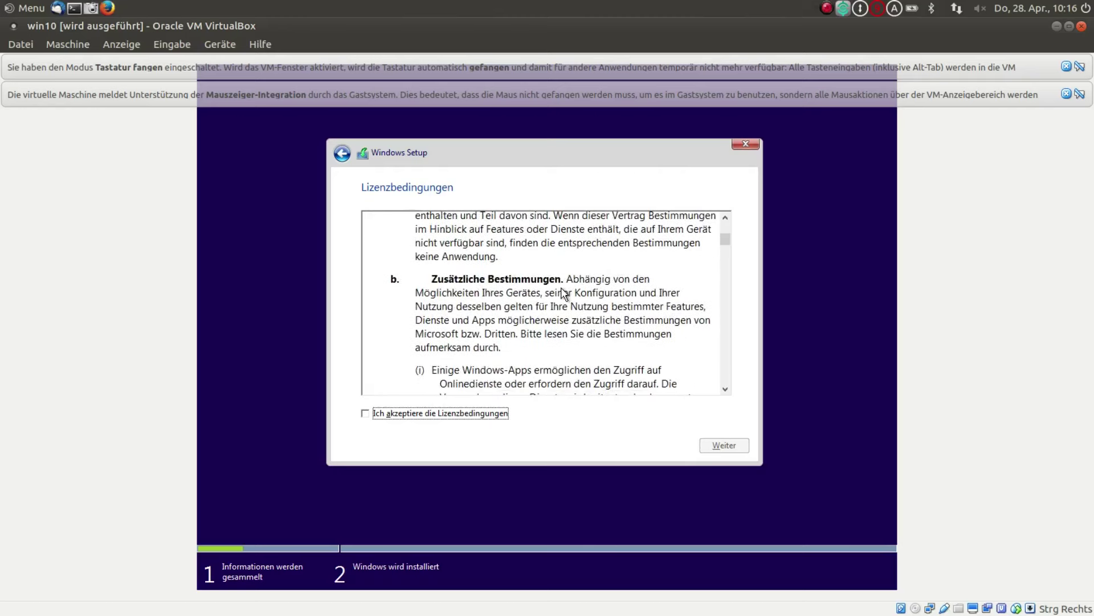
scroll(564, 293, "down", 10)
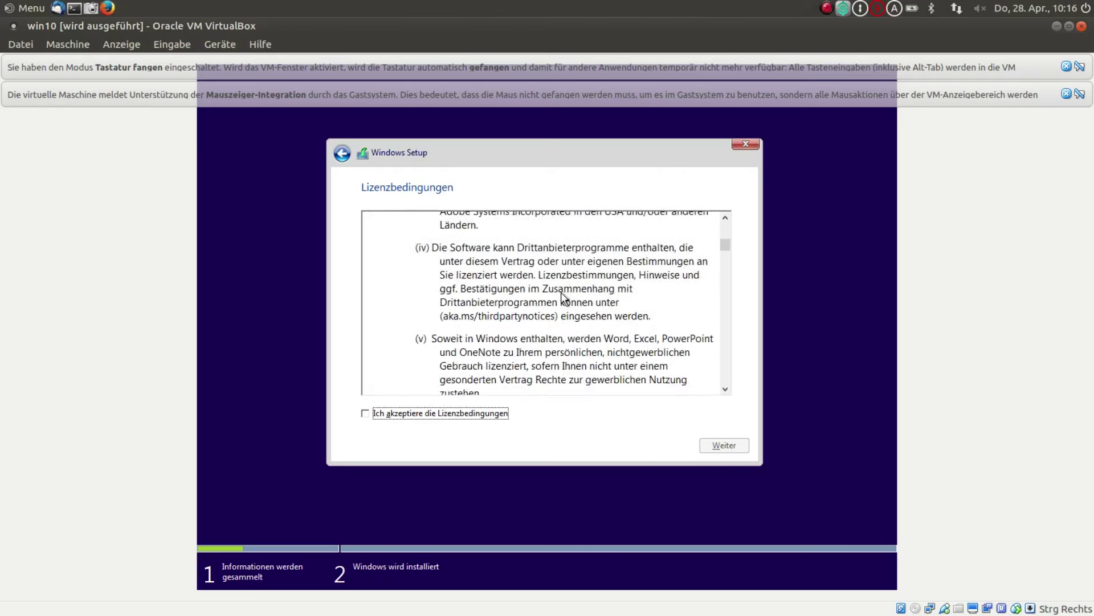
left_click(366, 414)
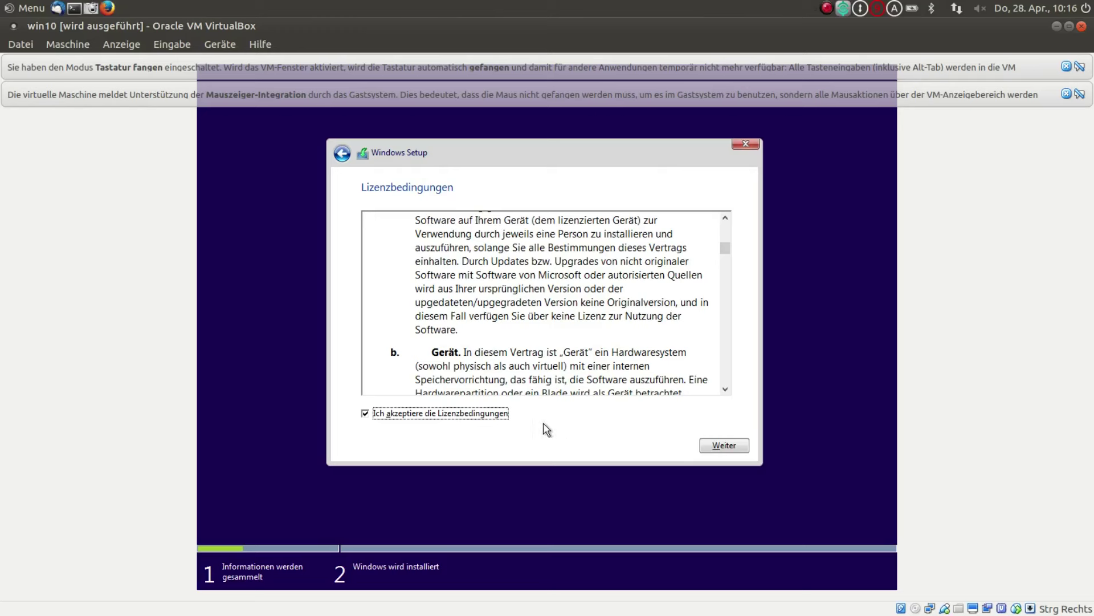
left_click(728, 447)
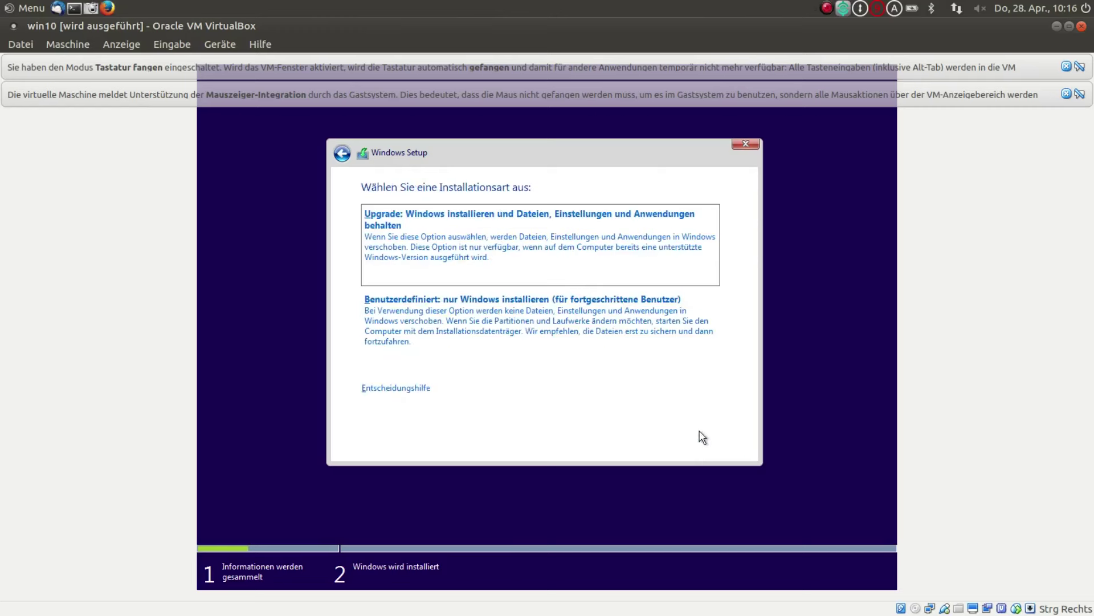
- Choose 'Benutzerdefiniert: nur Windows installieren' and install onto the unallocated 51 GB disk space
left_click(475, 306)
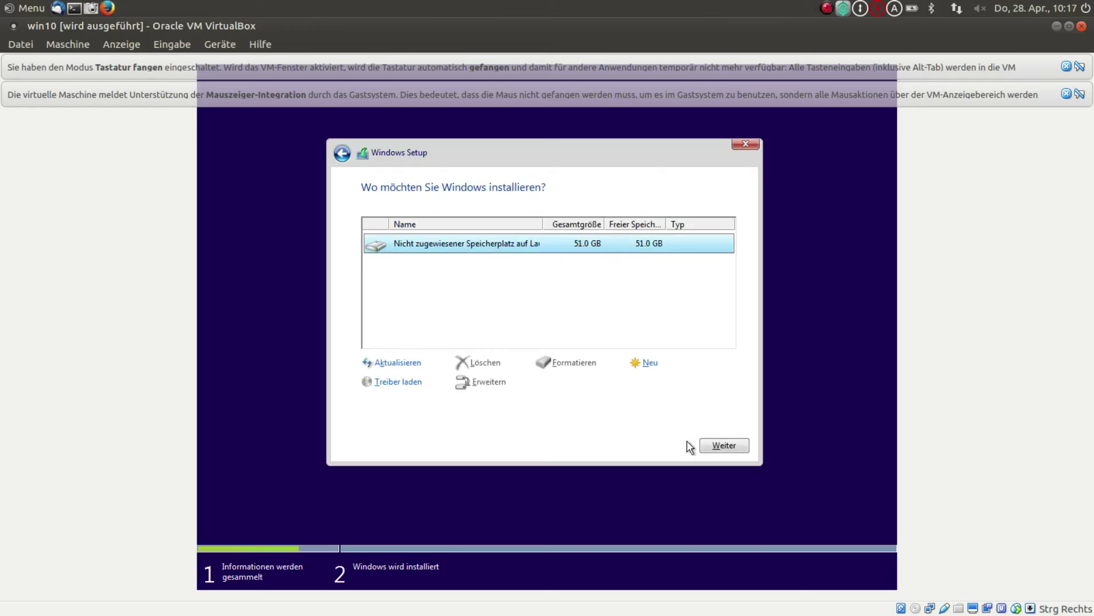
left_click(724, 447)
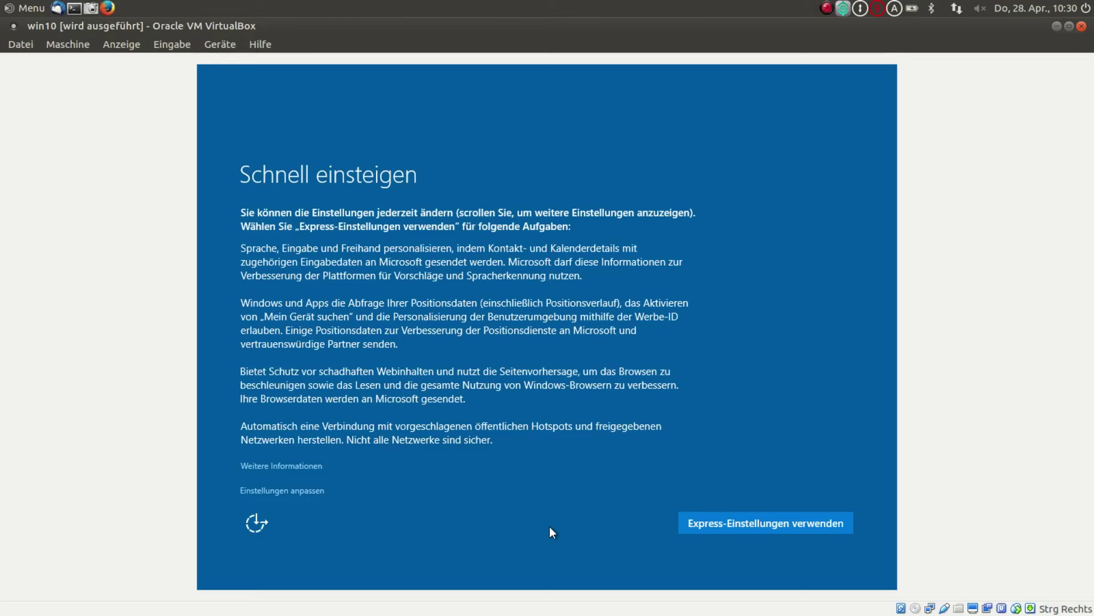
- Use 'Einstellungen anpassen' to switch off the four Personalisierung toggles and Position, then continue
left_click(283, 489)
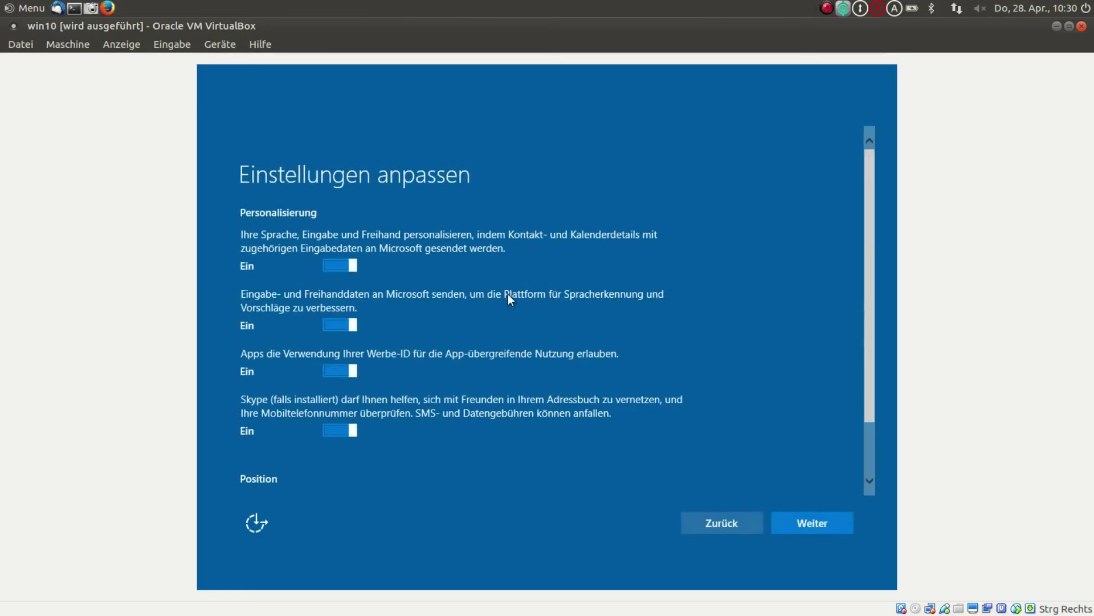
left_click(332, 265)
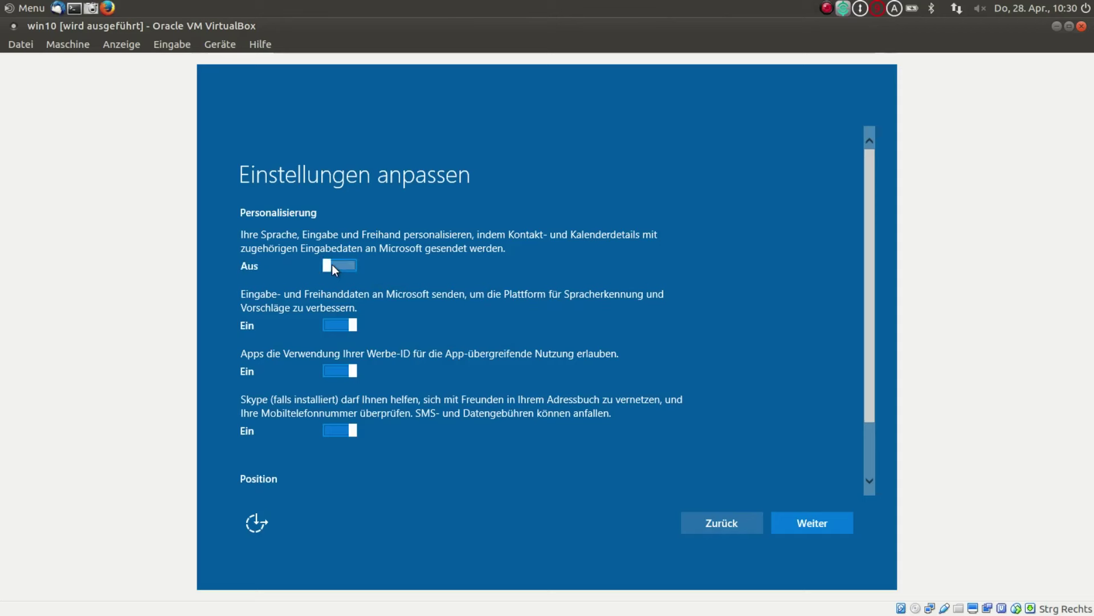
left_click(331, 326)
left_click(334, 376)
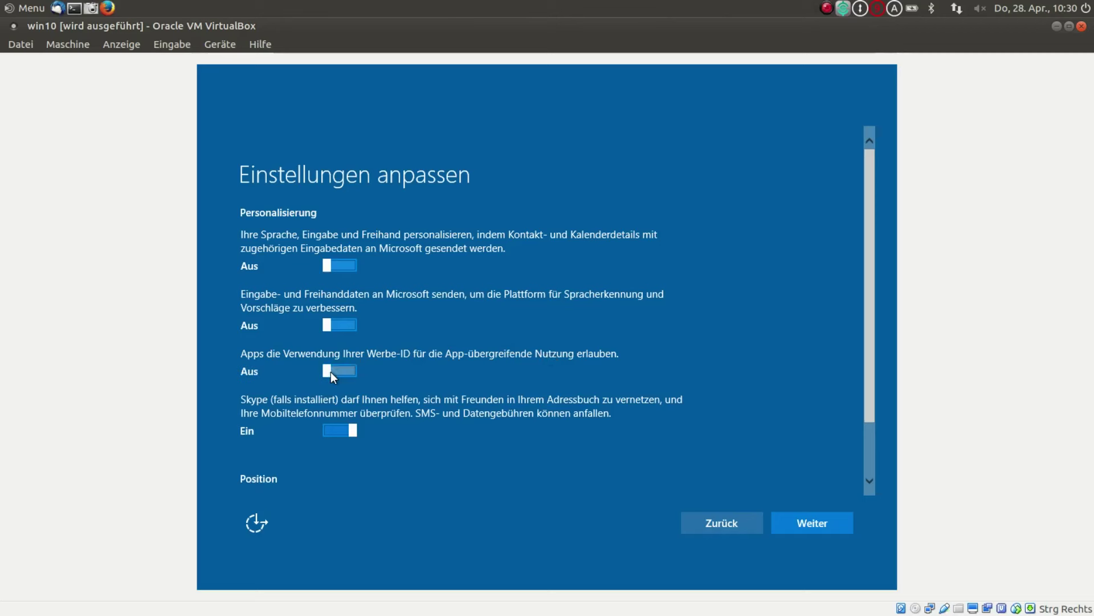
left_click(331, 432)
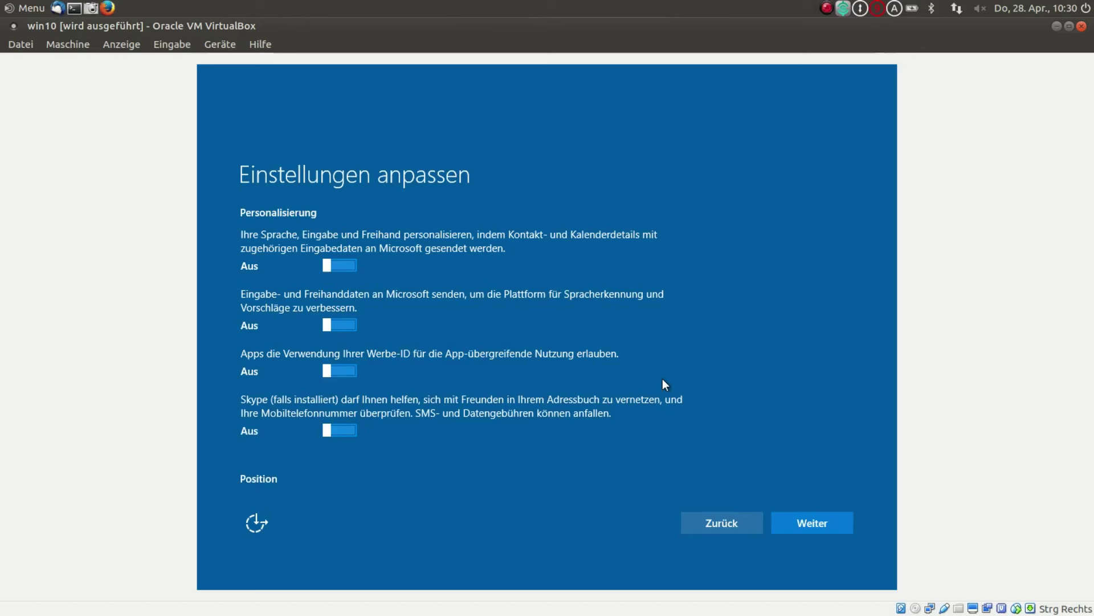
scroll(662, 379, "down", 2)
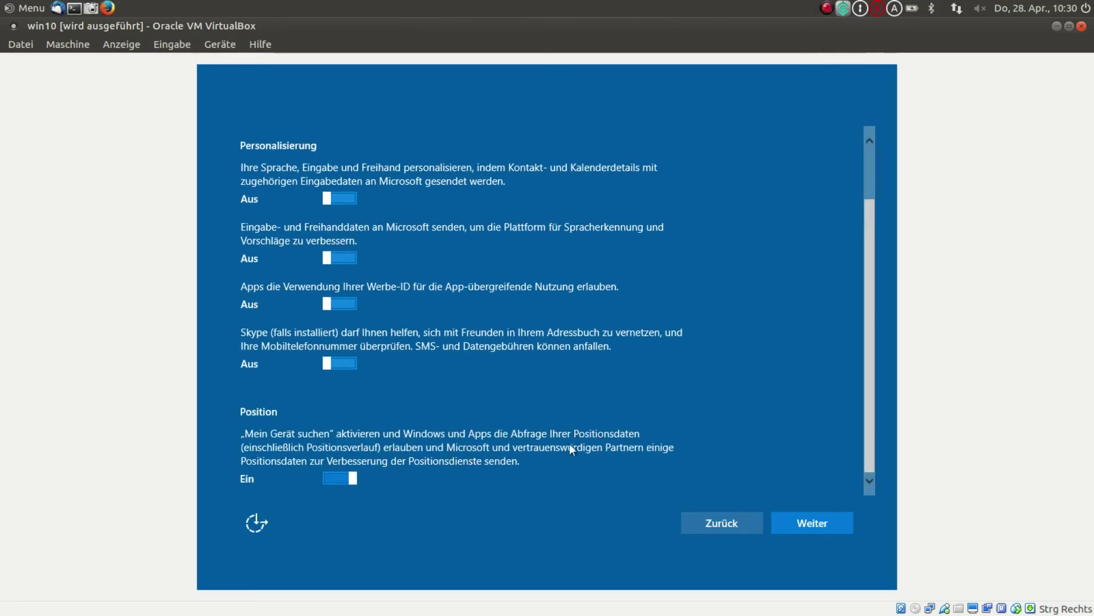
left_click(332, 477)
left_click(805, 525)
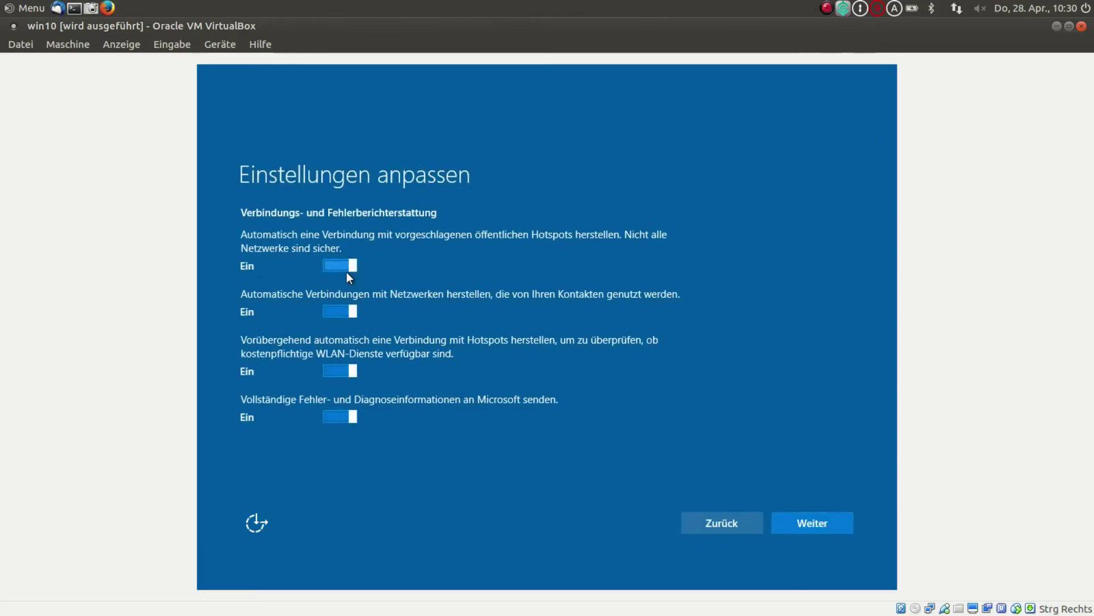
- Switch off suggested hotspots, contact-shared networks, paid Wi-Fi hotspots and full diagnostic reporting, then continue
left_click(328, 264)
left_click(336, 312)
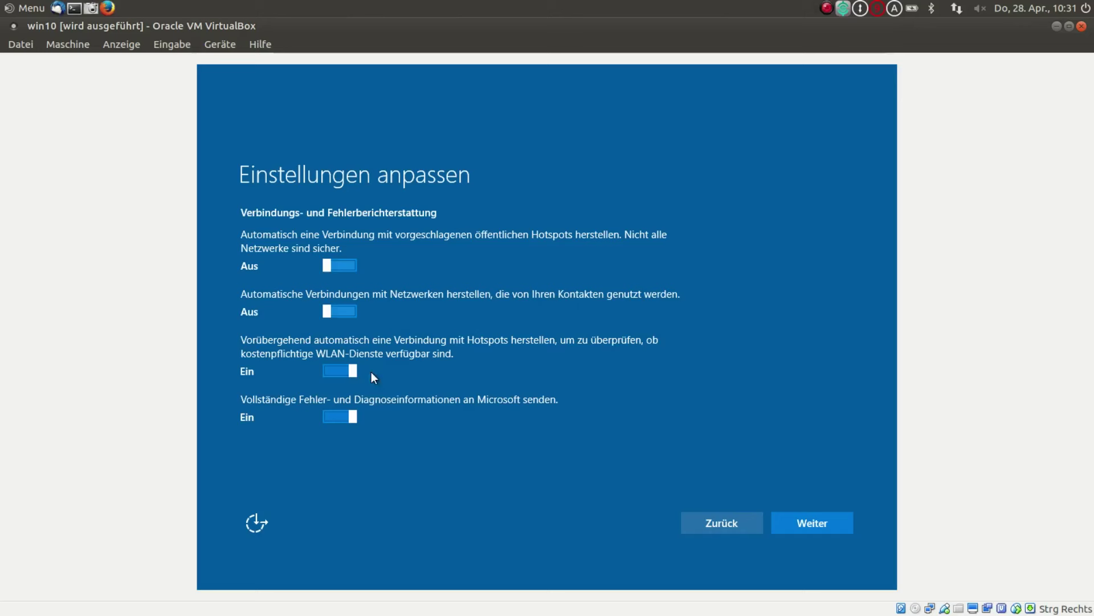
left_click(337, 369)
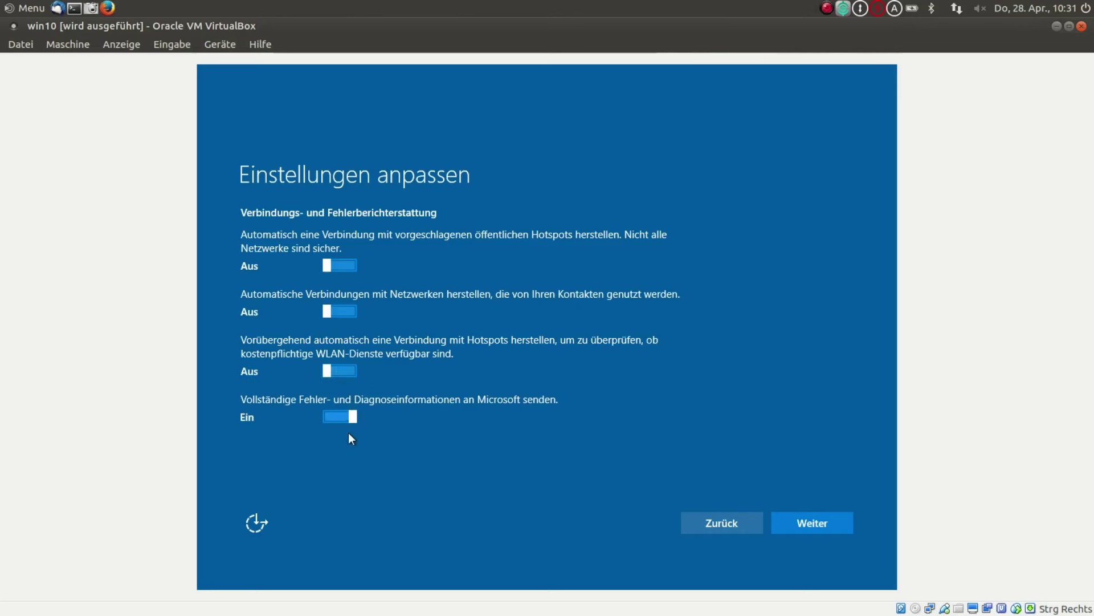
left_click(334, 416)
left_click(811, 520)
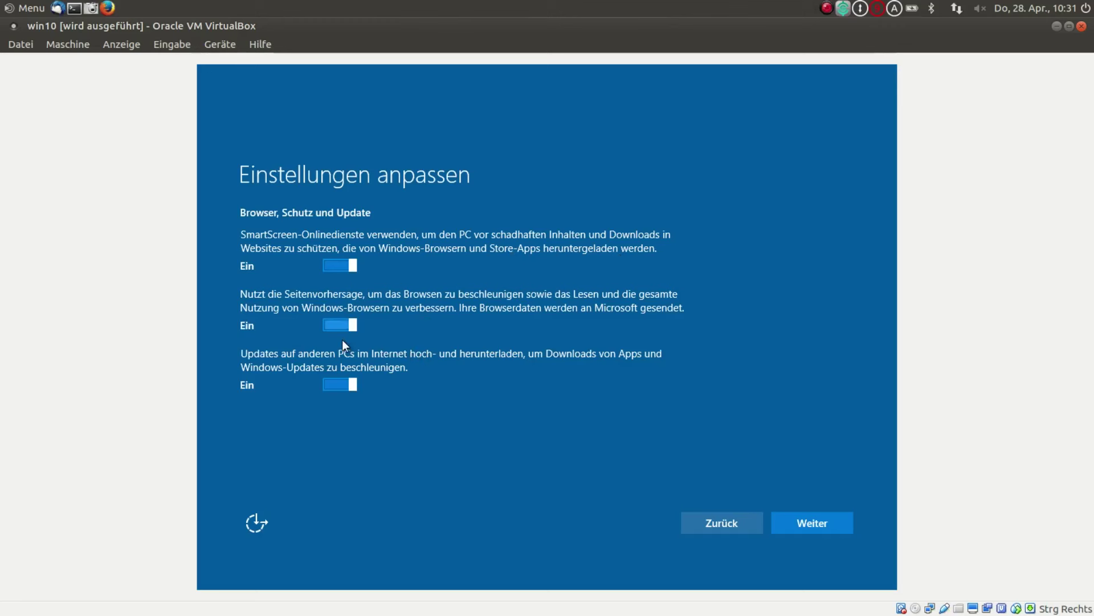
- Switch off Seitenvorhersage and 'Updates auf anderen PCs', keep SmartScreen on, and continue
left_click(333, 327)
left_click(335, 386)
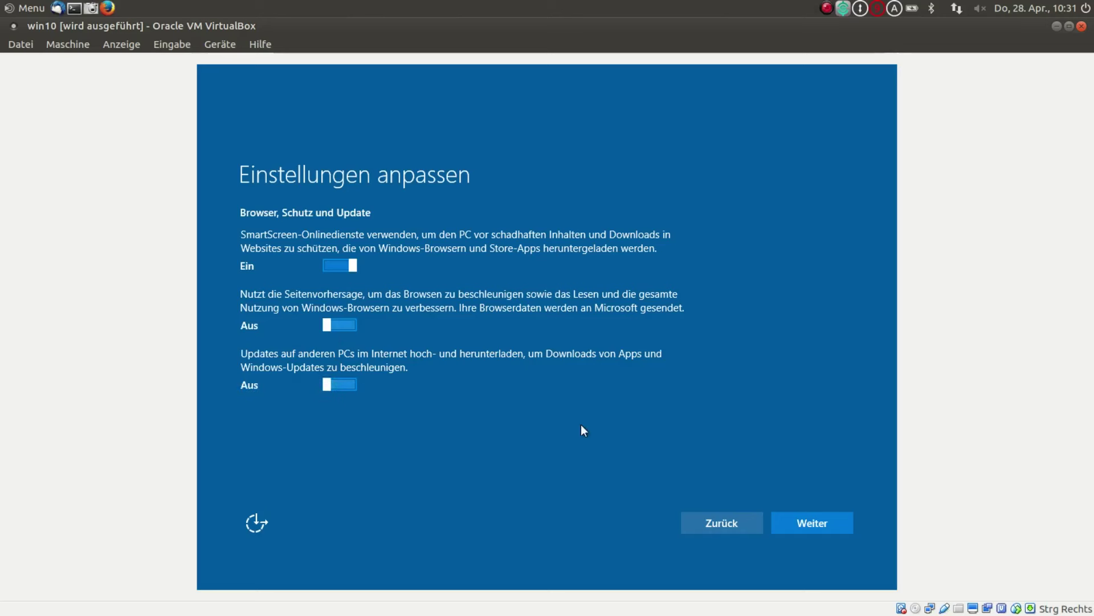
left_click(806, 518)
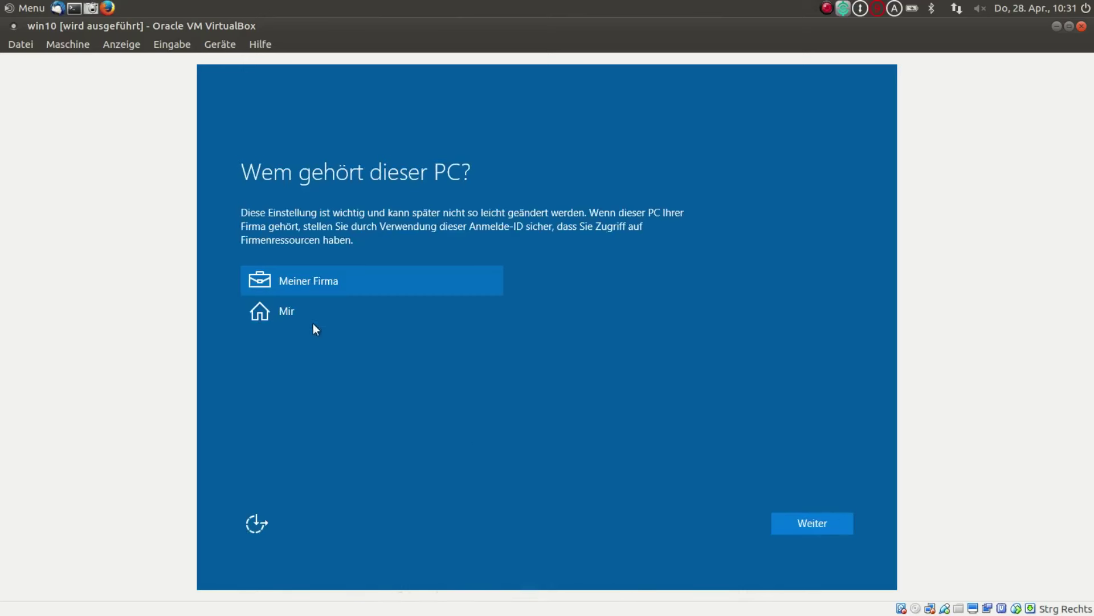
- Declare the PC as owned by 'Mir' and skip the Microsoft account sign-in
left_click(288, 313)
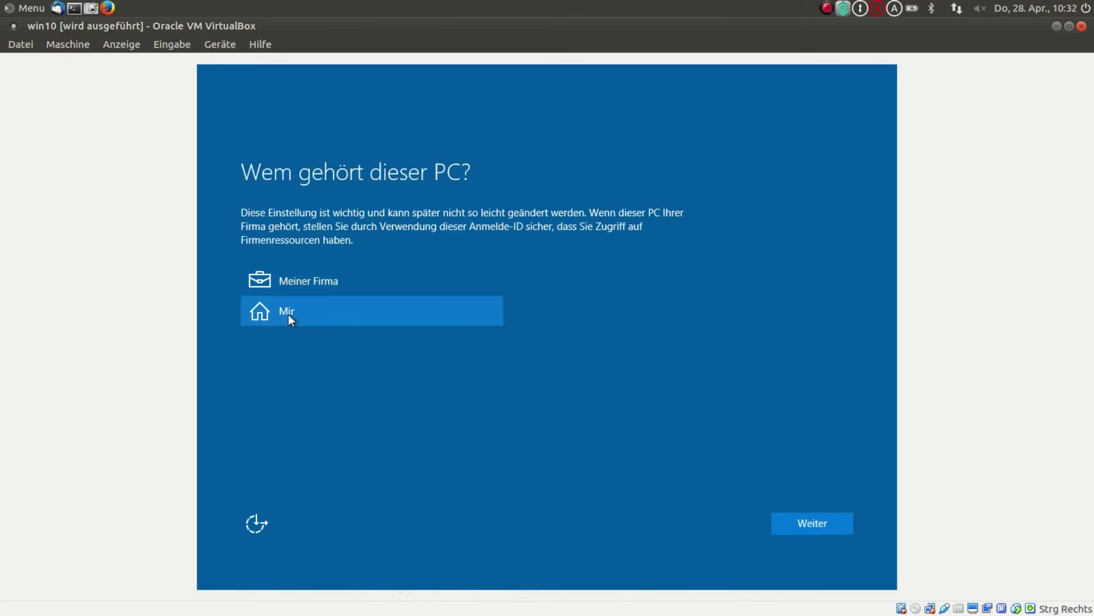
left_click(823, 530)
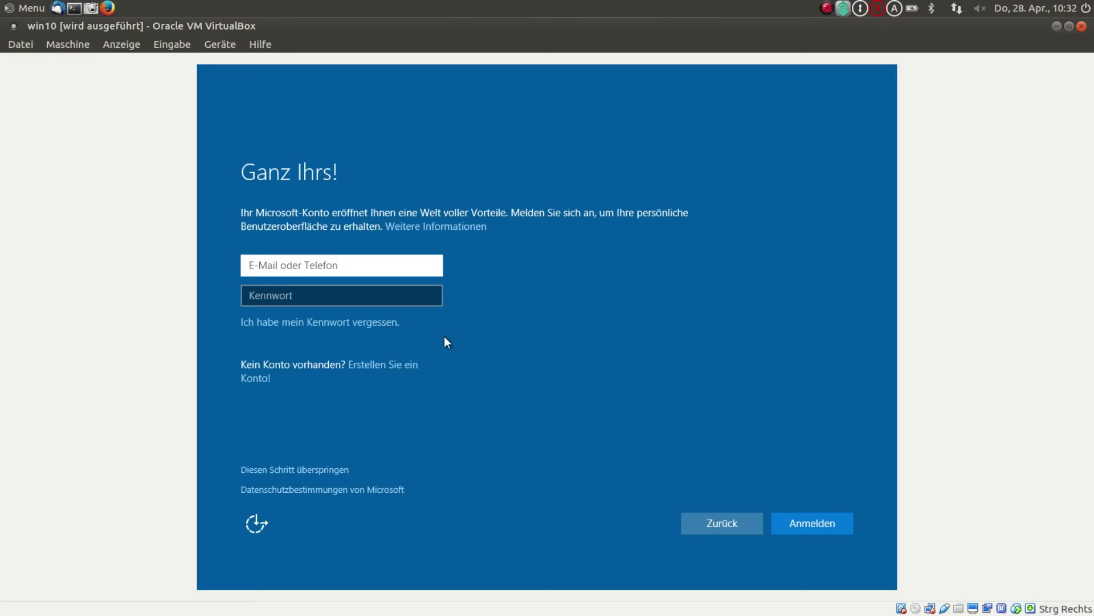
left_click(304, 471)
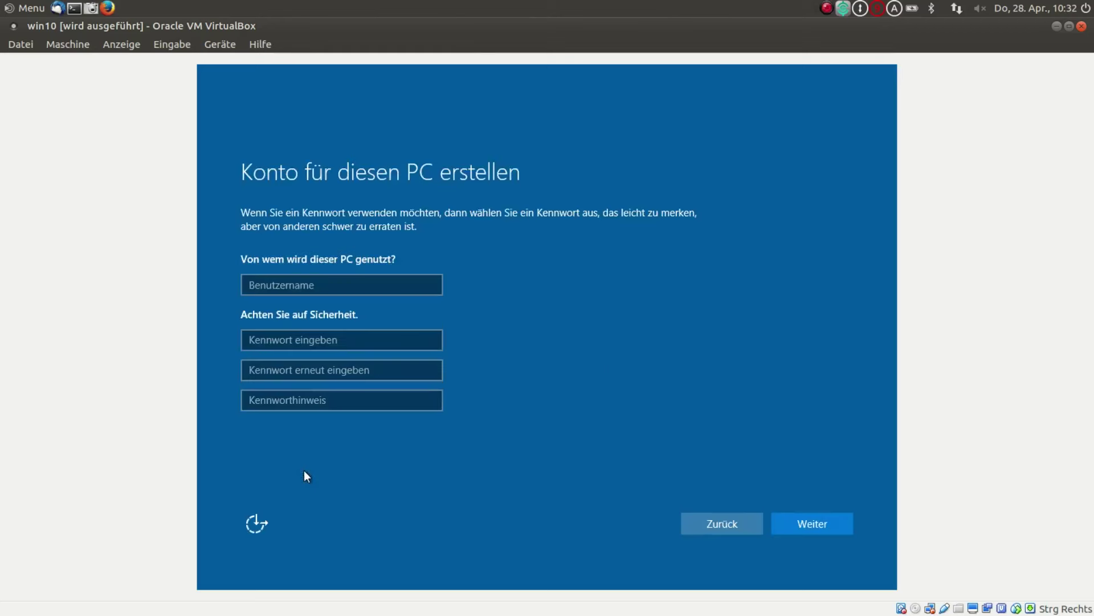
- Enter the local account's username and a first password
left_click(300, 282)
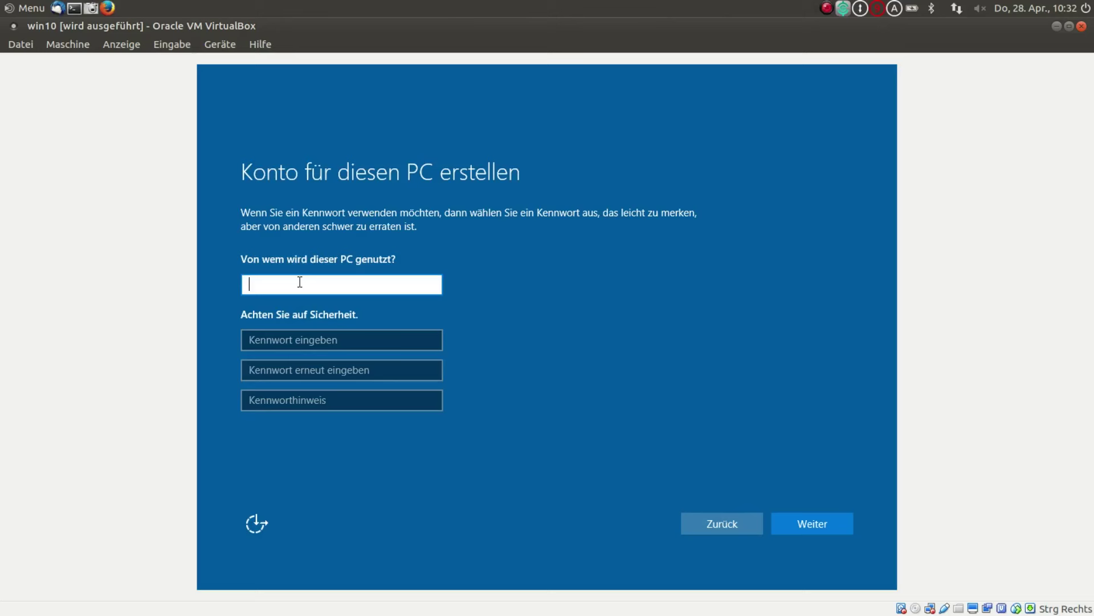
key("Tab")
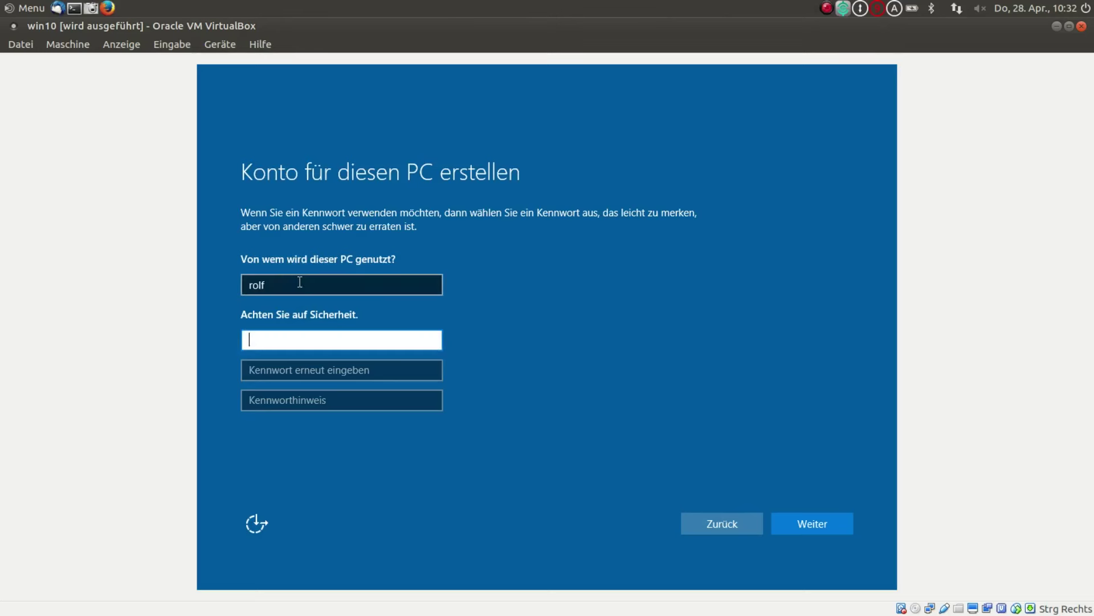
key("Tab")
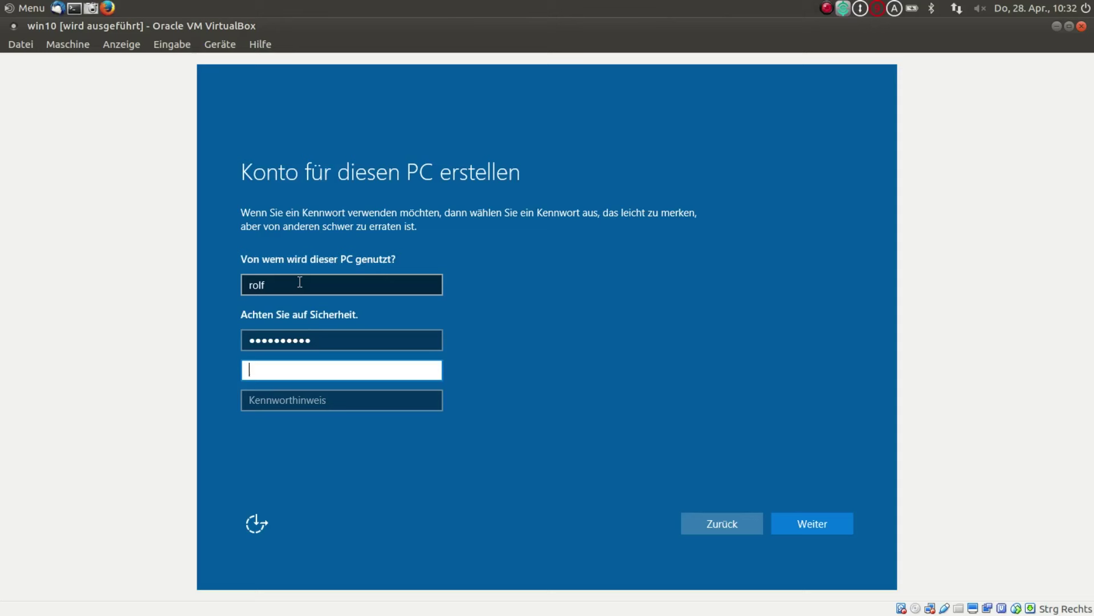
key("Tab")
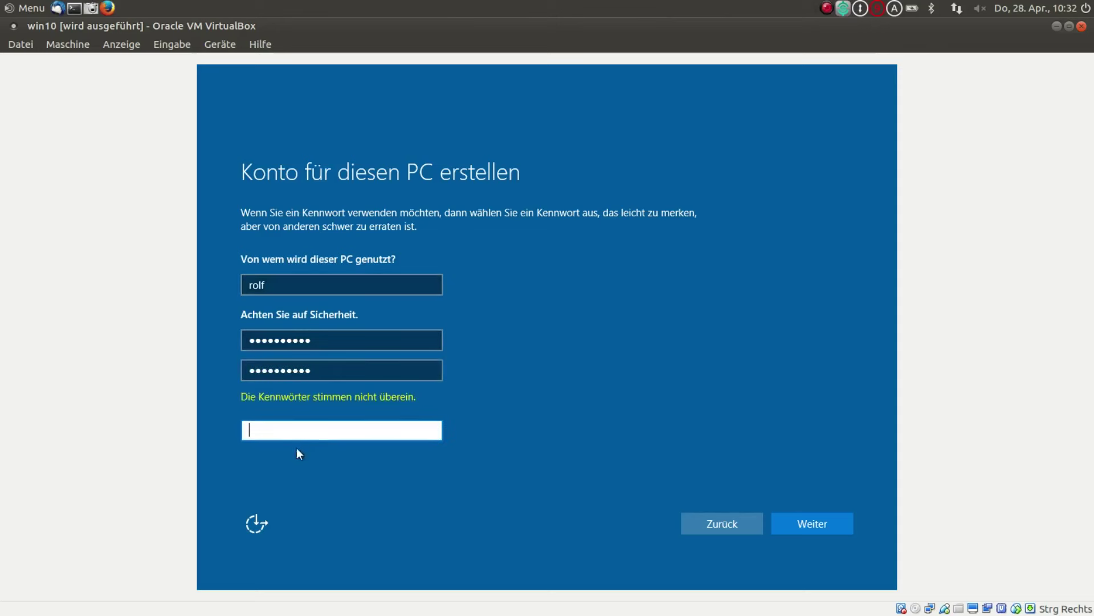
- Retype both the password and confirm-password fields with the same new password
double_click(364, 370)
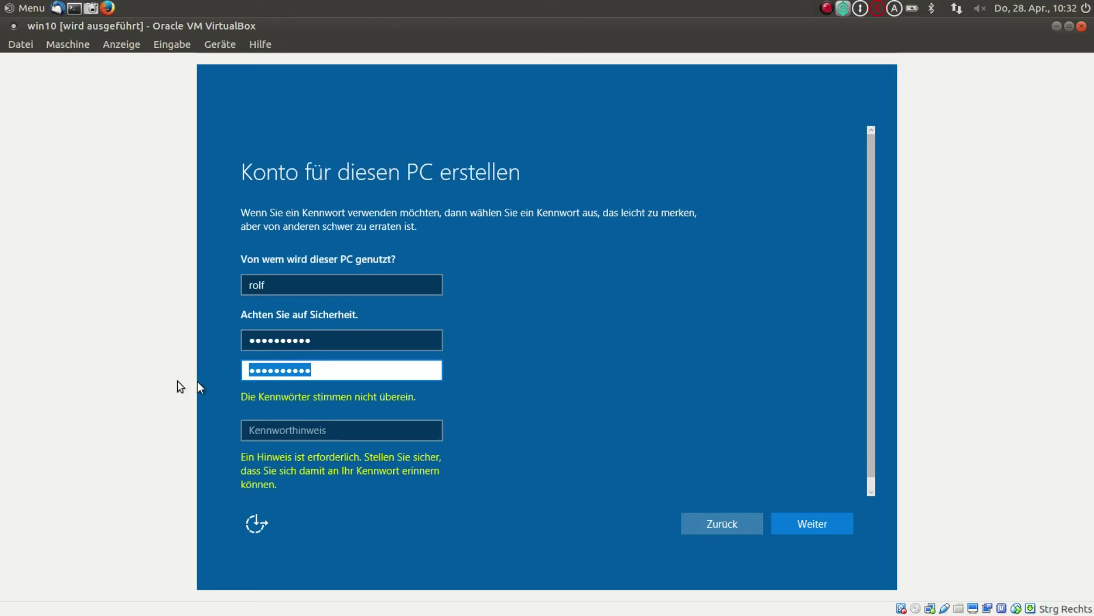
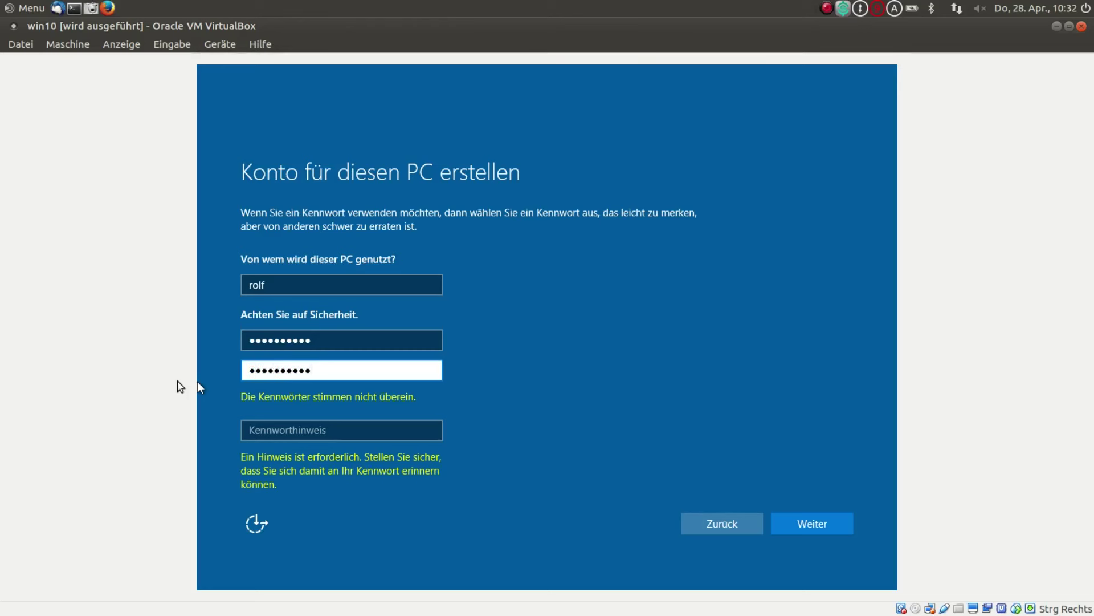
left_click(306, 429)
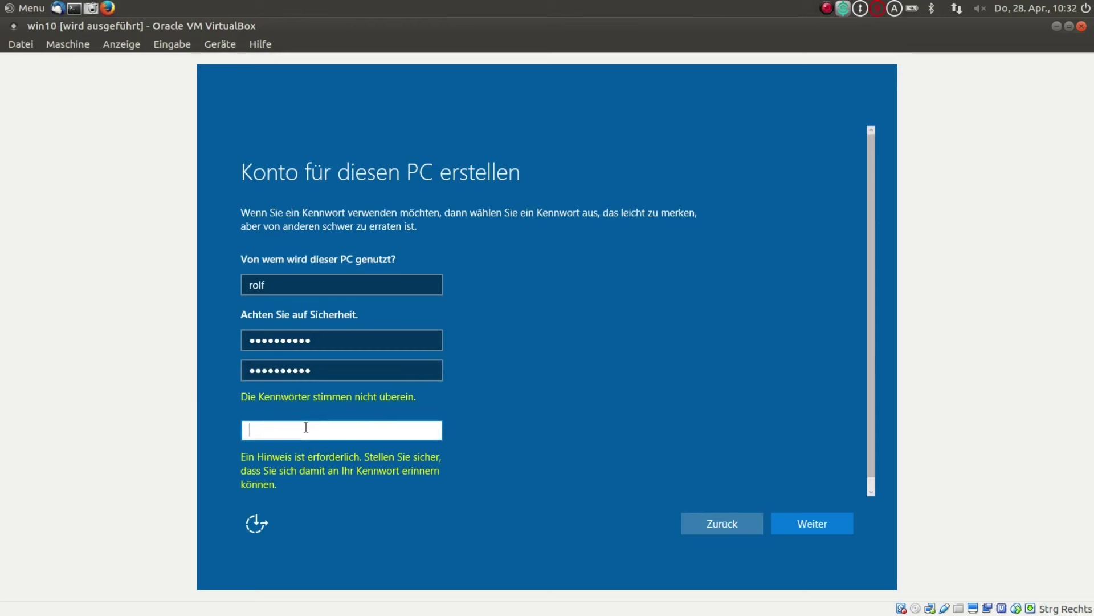
double_click(318, 340)
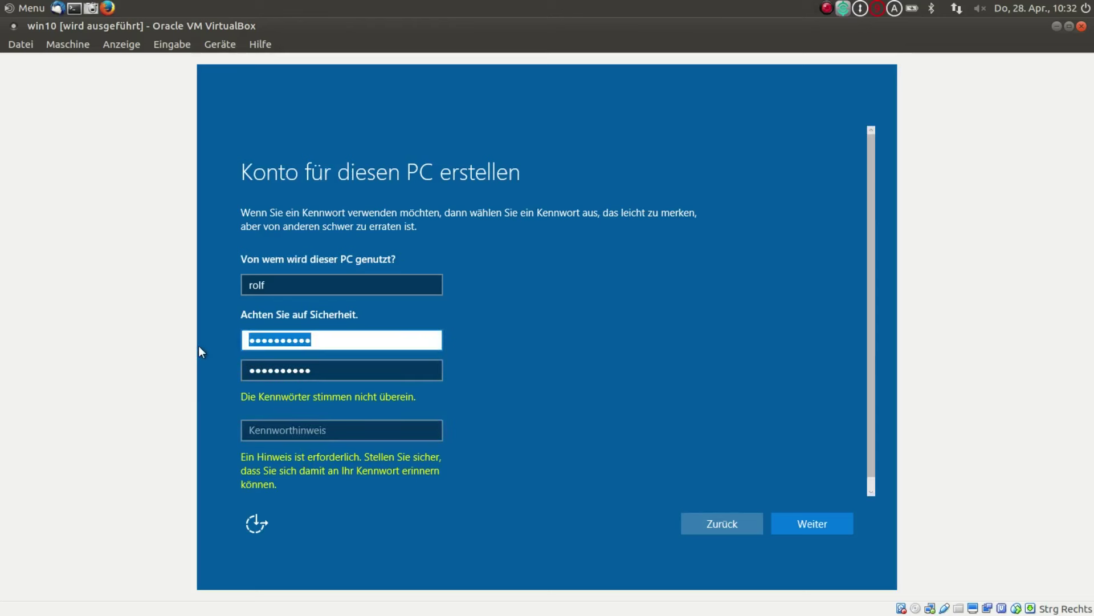
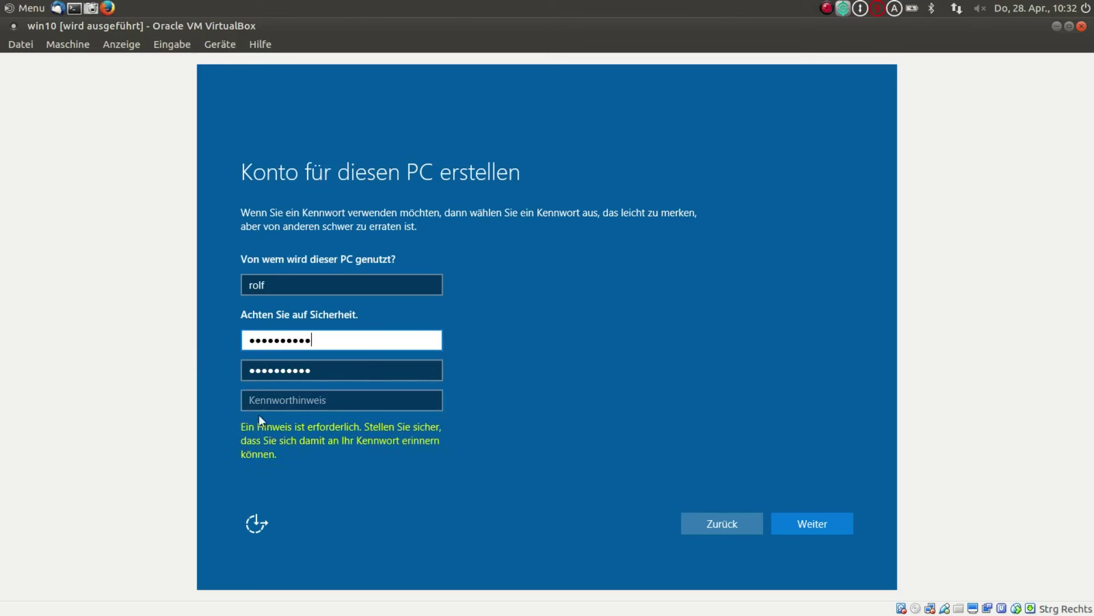
- Set the password hint to 'Standard' and continue with the new account
left_click(272, 399)
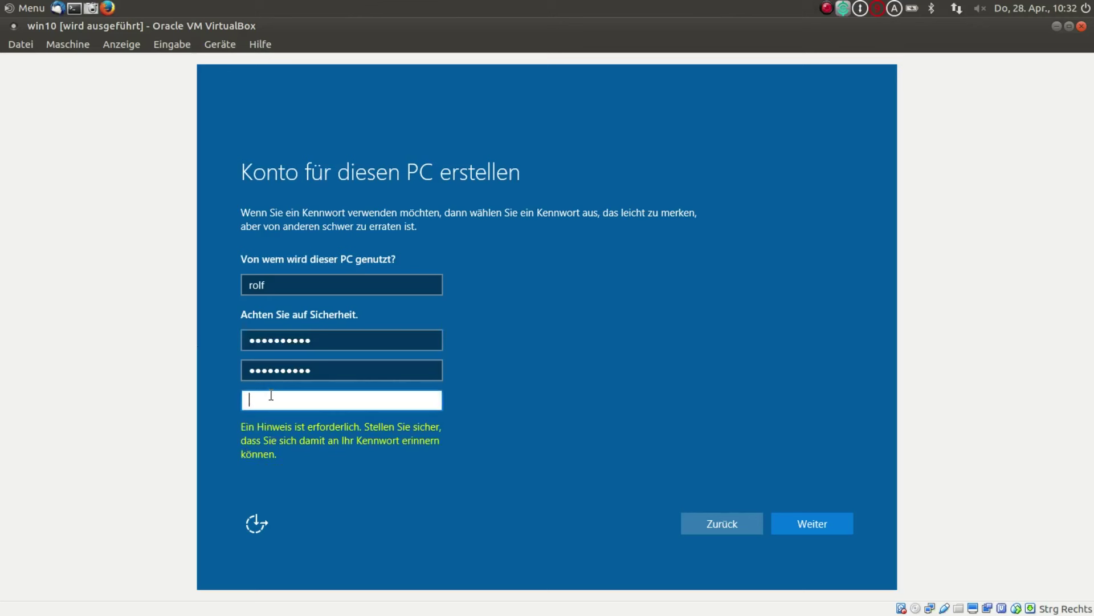
type("S")
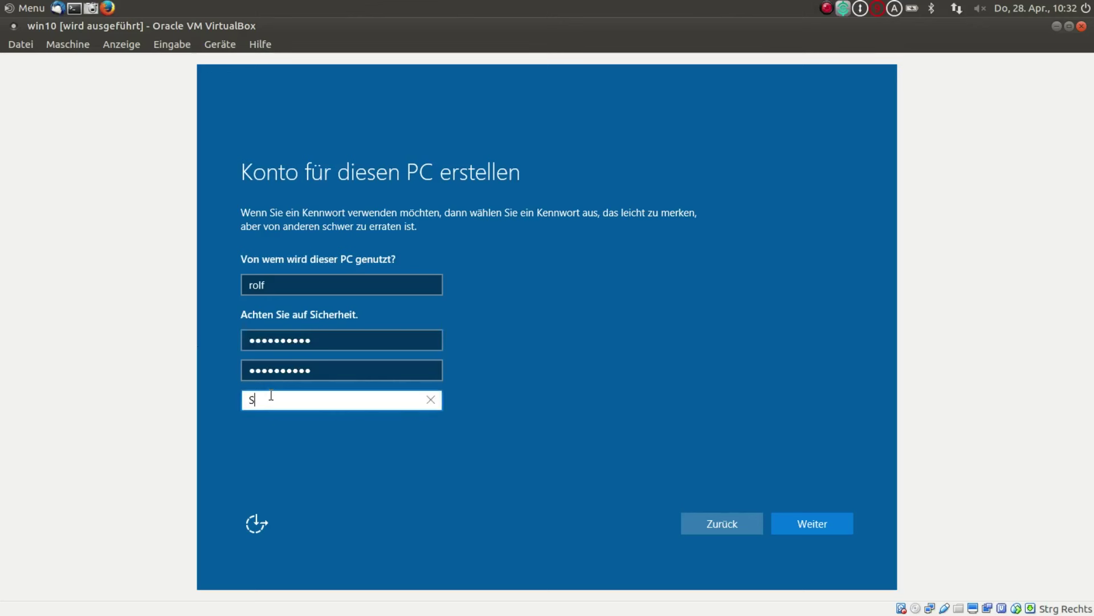
type("tandard")
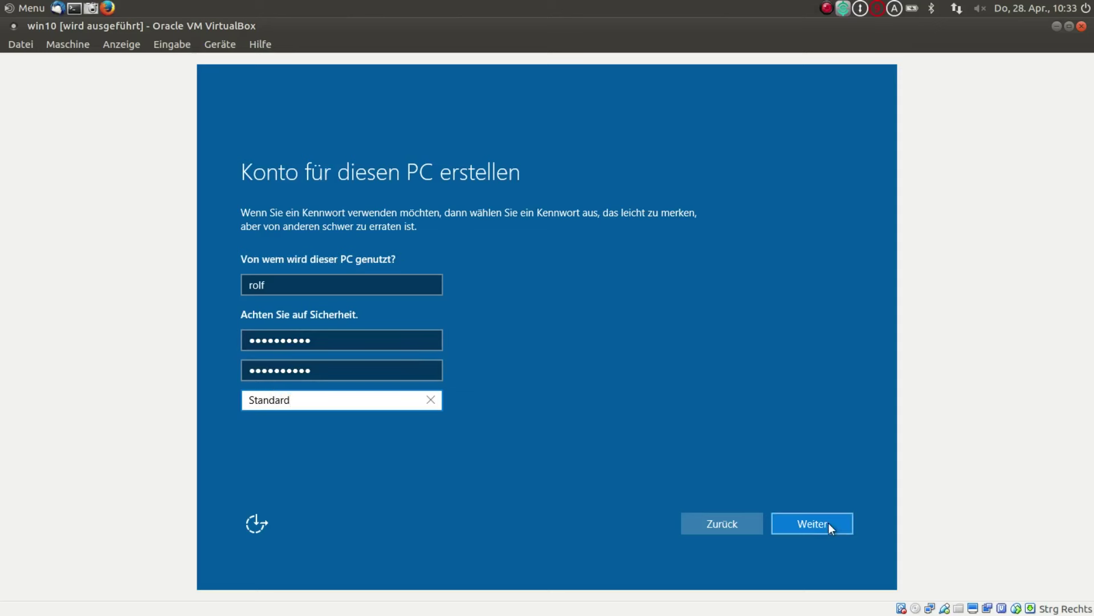
left_click(811, 527)
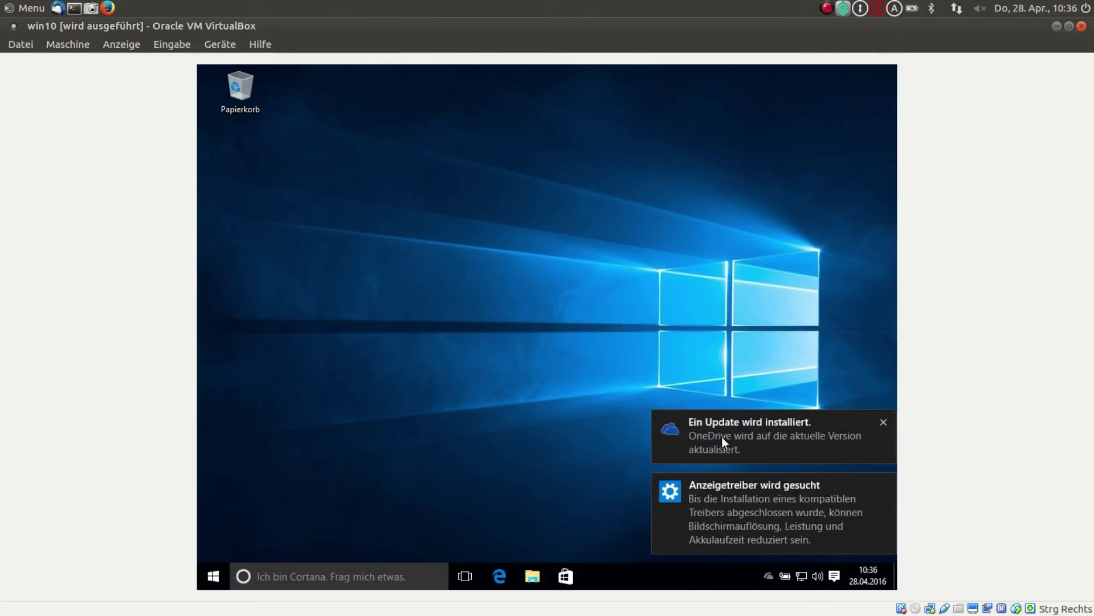
- Open Einstellungen from the guest's Start menu and go to Datenschutz
left_click(218, 574)
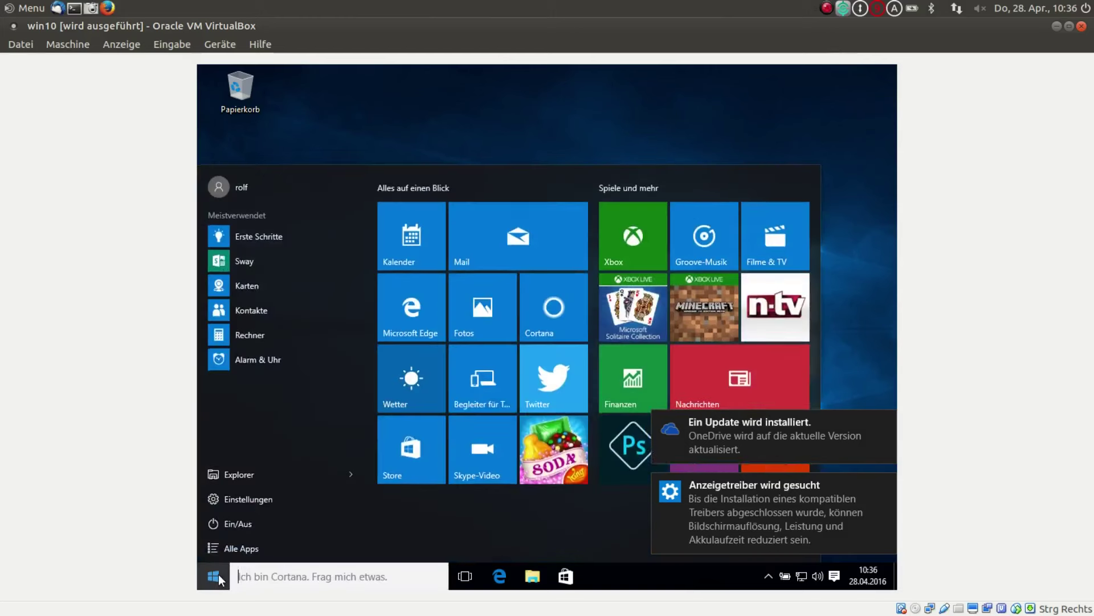
left_click(249, 495)
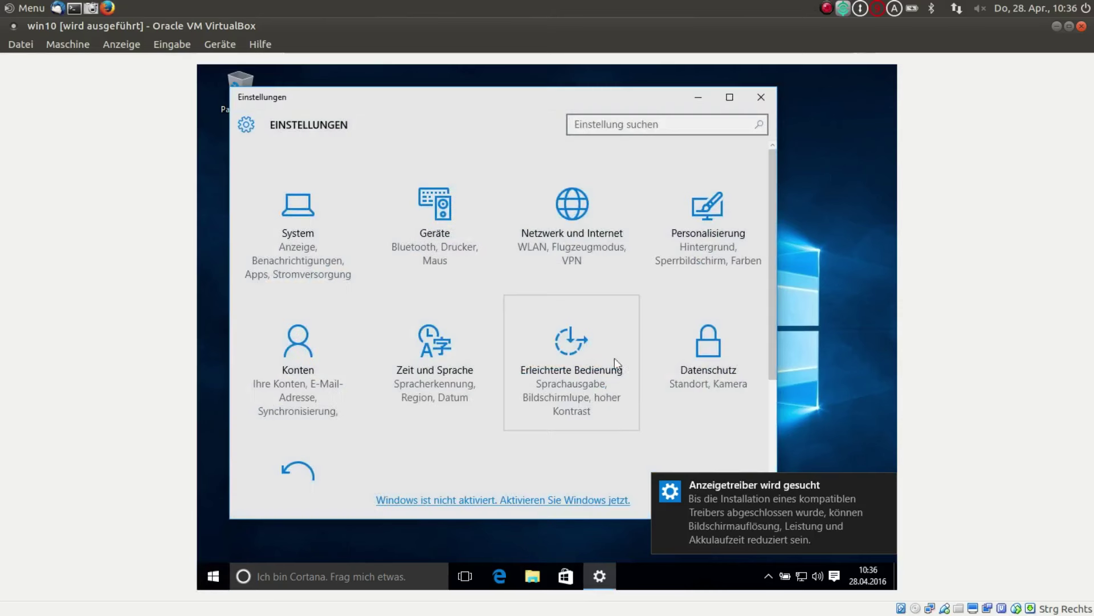
left_click(710, 354)
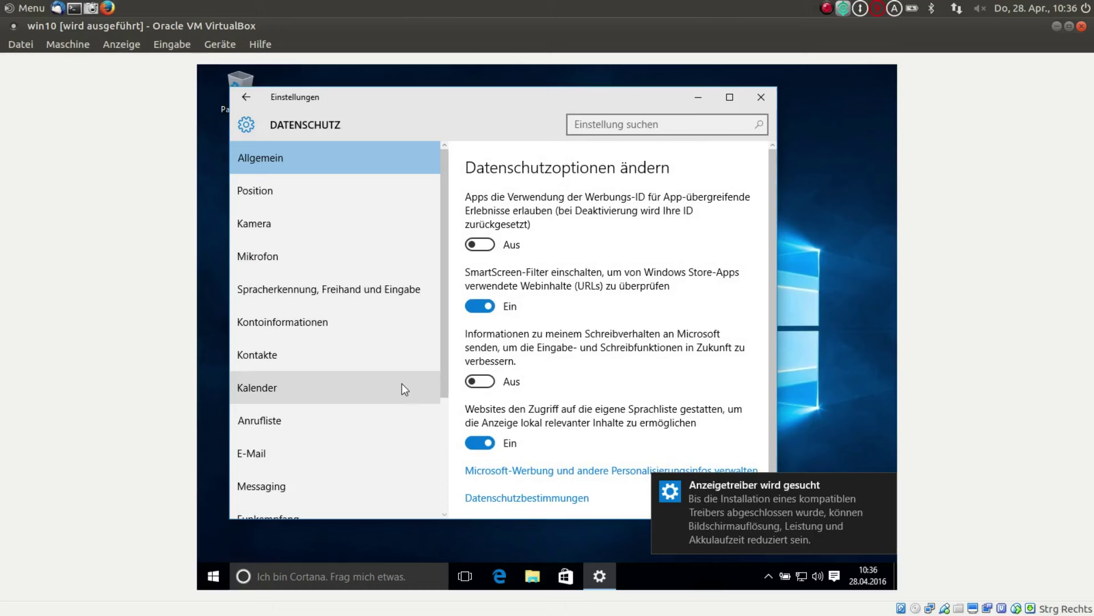
- Stop websites from accessing the language list under Allgemein
scroll(402, 388, "down", 3)
scroll(404, 391, "up", 3)
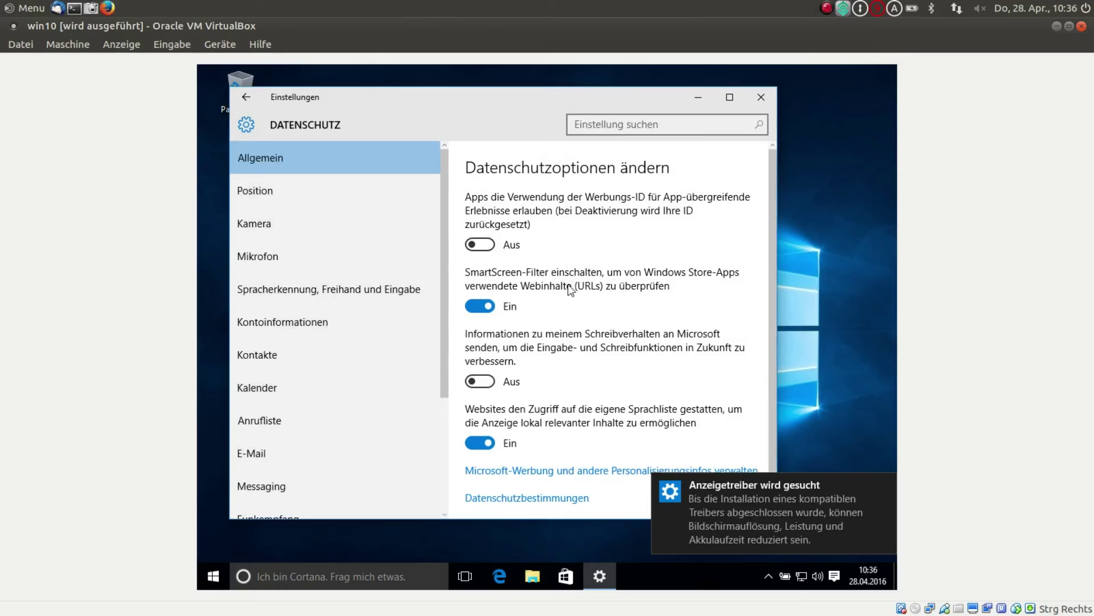
scroll(570, 305, "down", 1)
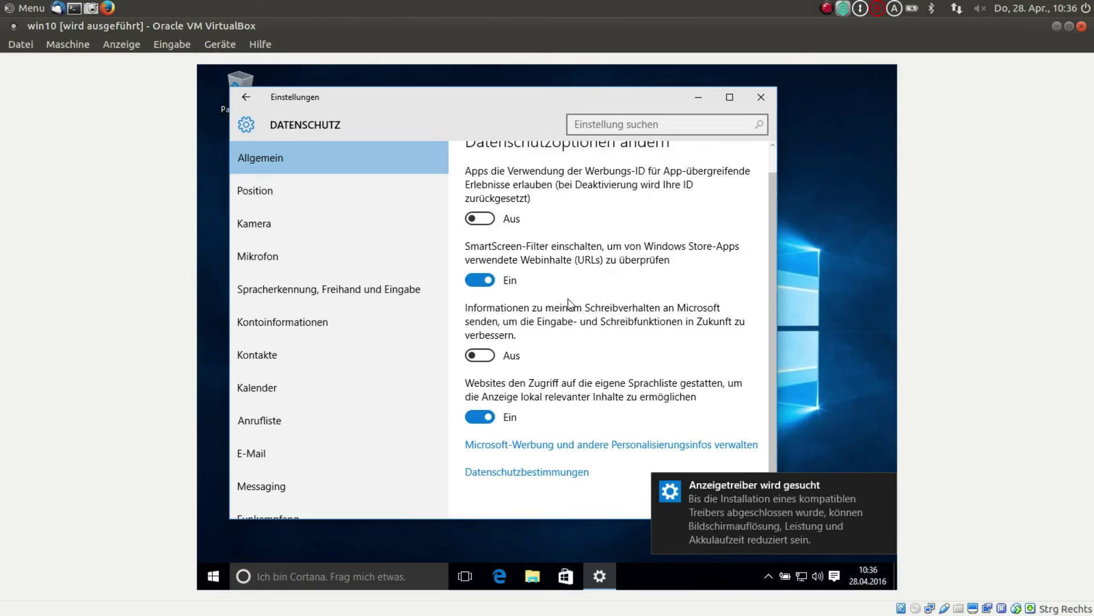
left_click(474, 419)
- Clear the location history and block Microsoft Edge from the camera
left_click(267, 189)
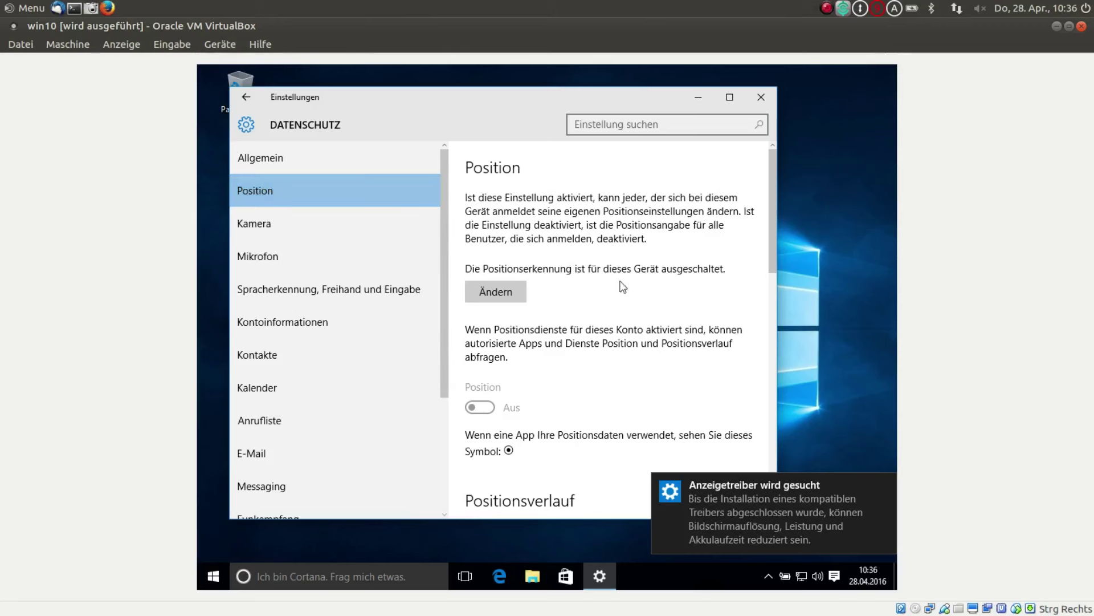
scroll(501, 424, "down", 3)
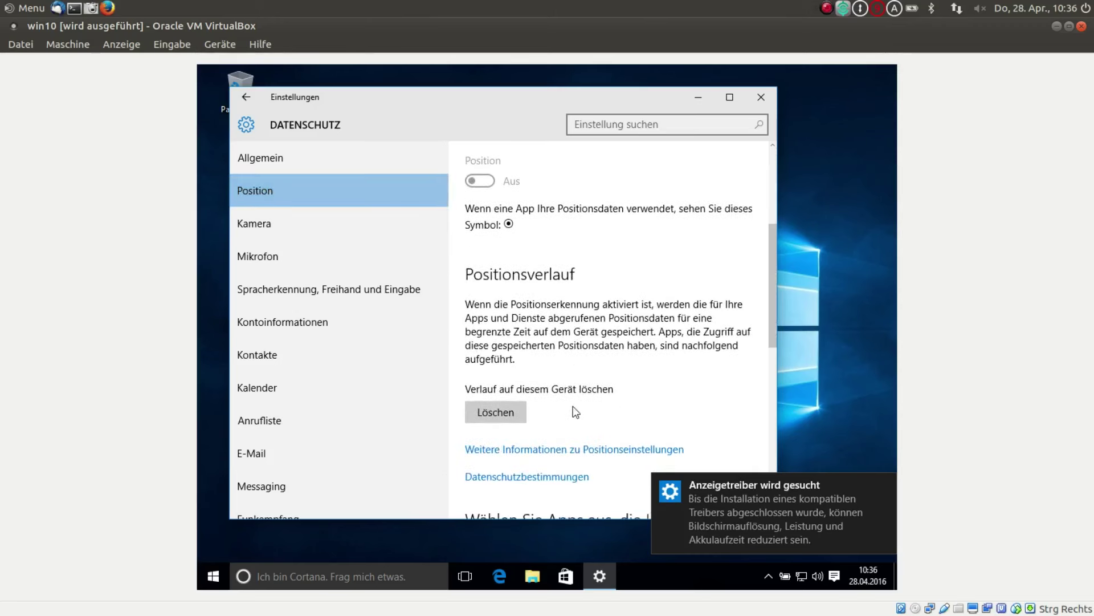
left_click(488, 413)
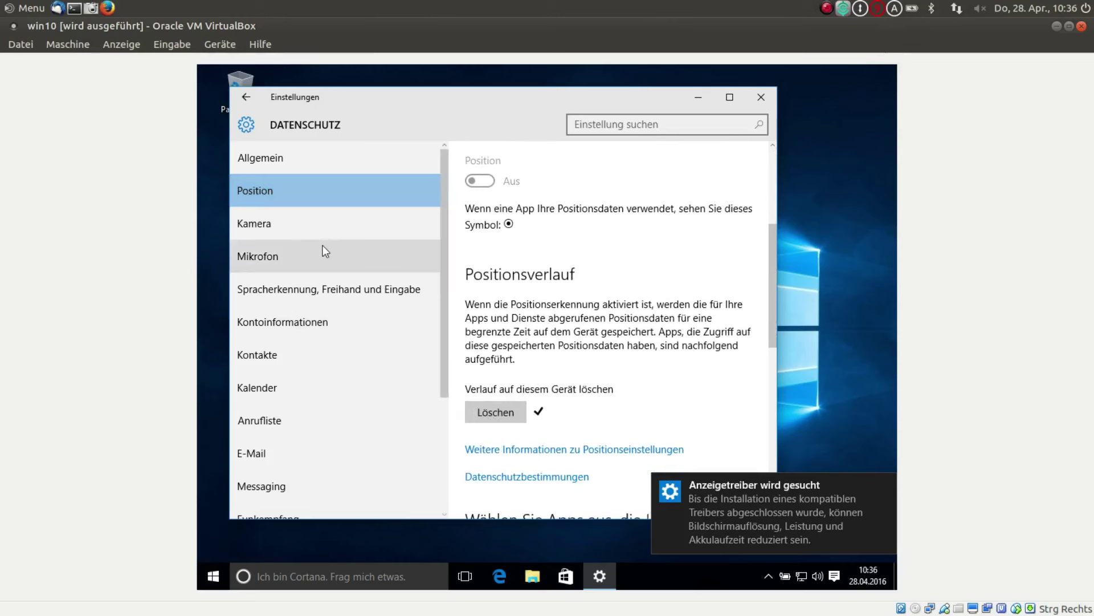
left_click(280, 223)
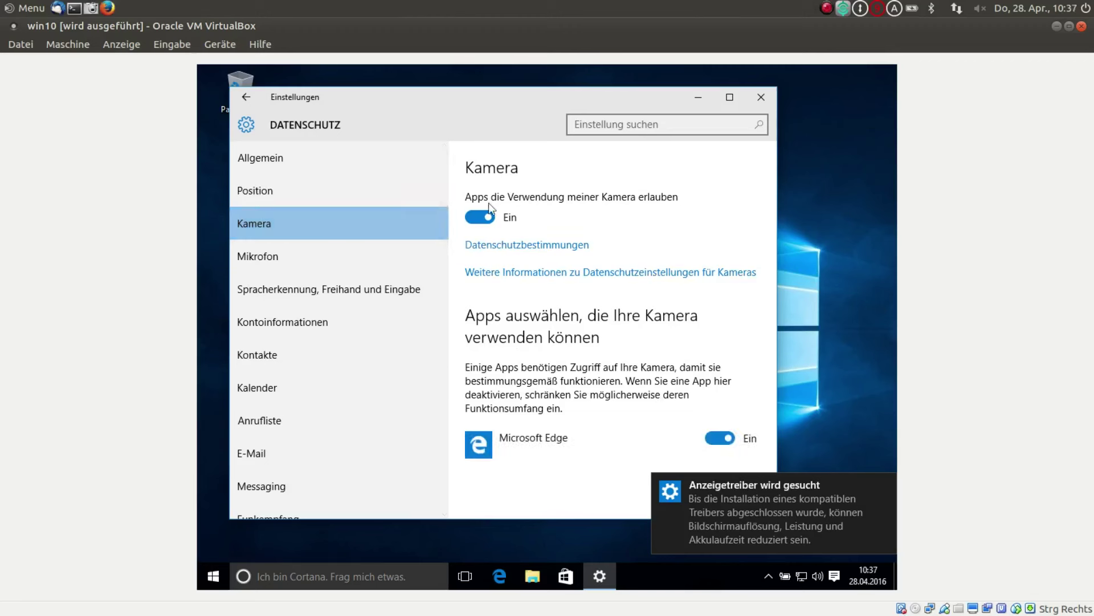
left_click(718, 438)
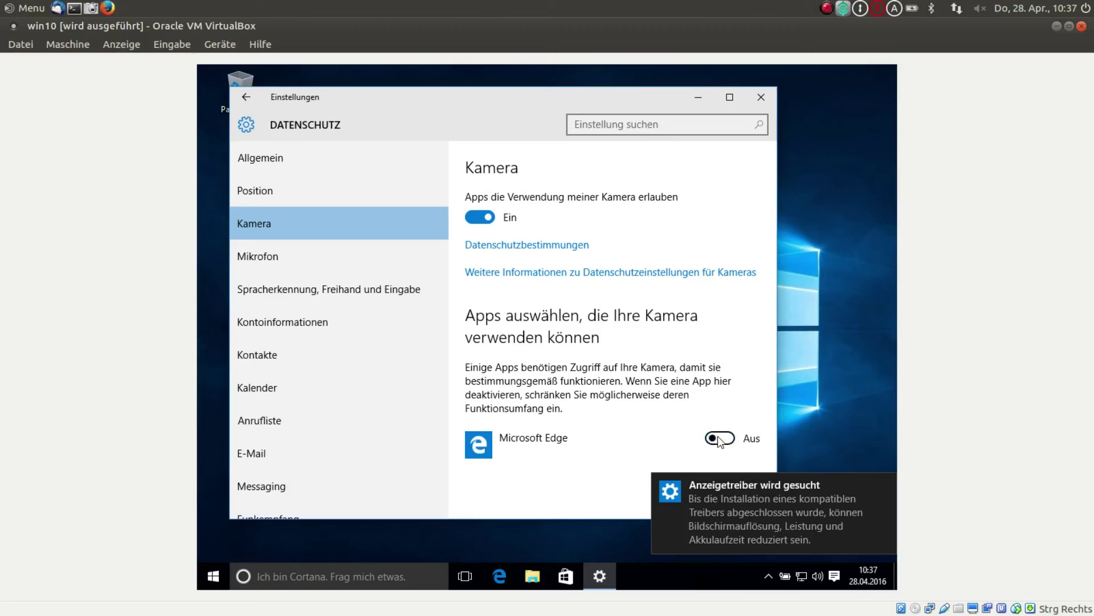
- Deny Microsoft Edge and Xbox access to the microphone
left_click(302, 257)
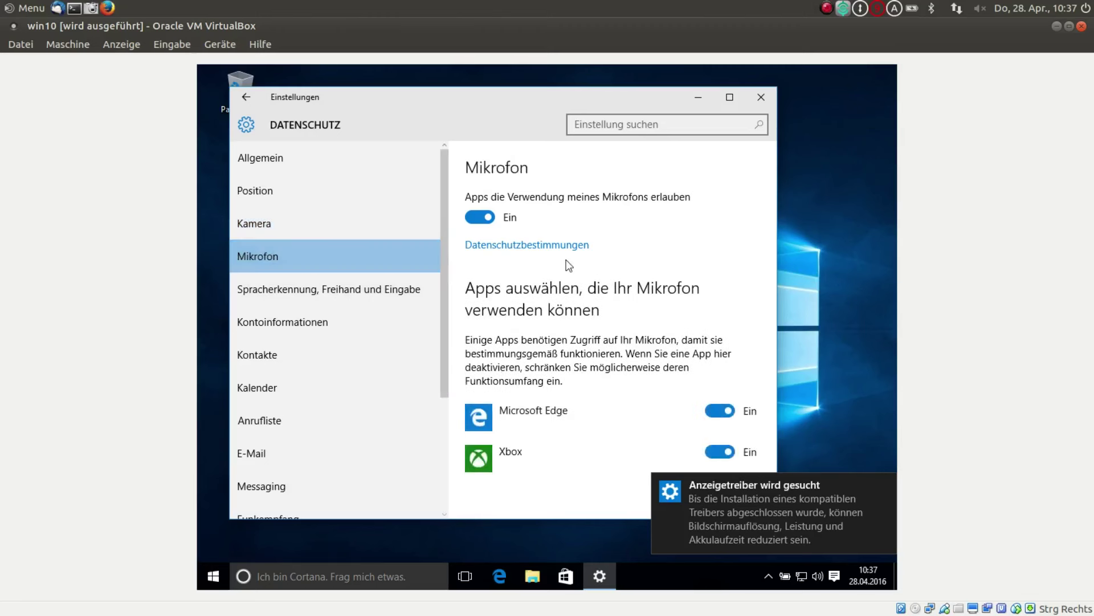
left_click(717, 409)
left_click(717, 452)
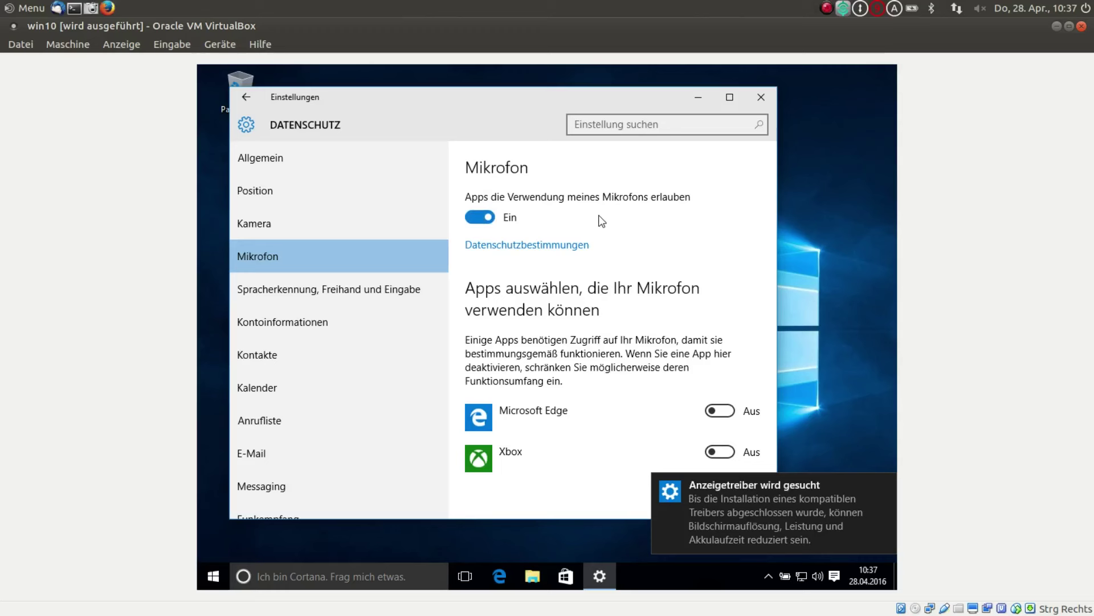
- Turn off app access to name, picture and account info
left_click(367, 293)
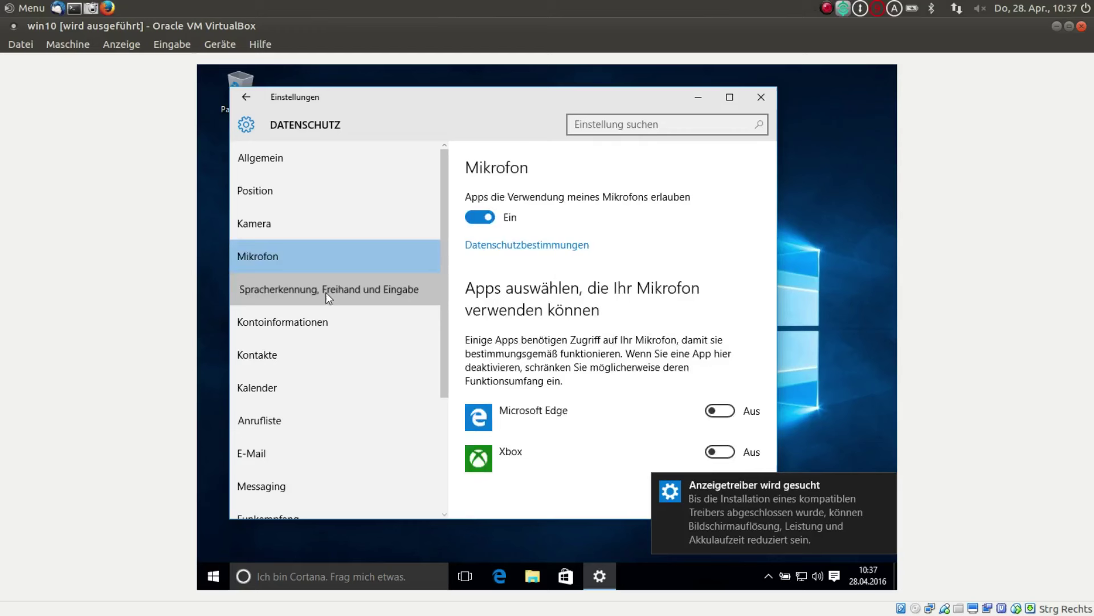
scroll(591, 317, "down", 1)
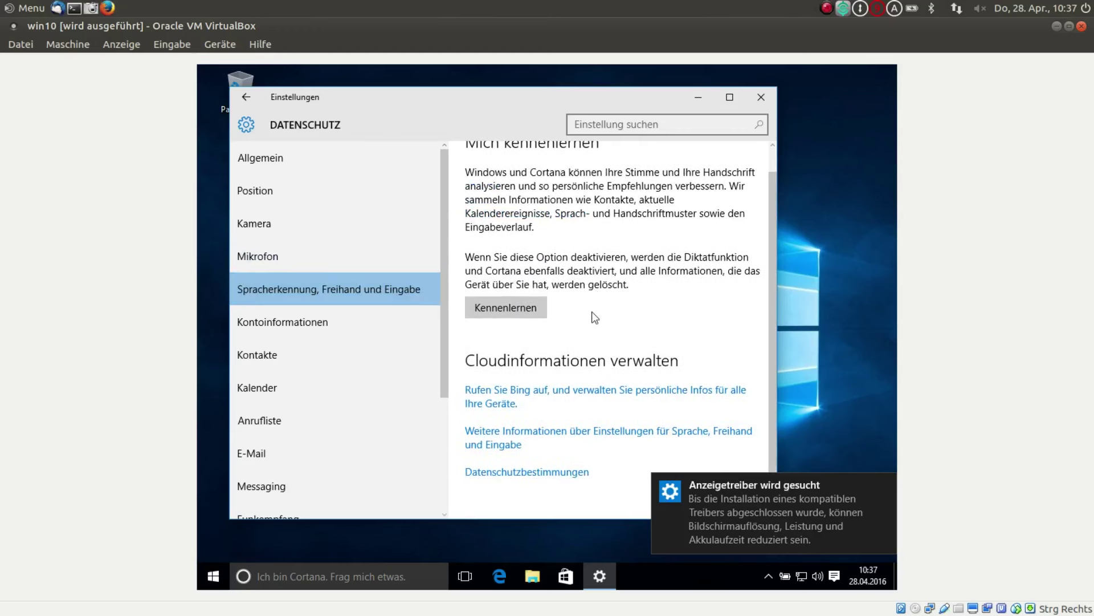
left_click(286, 317)
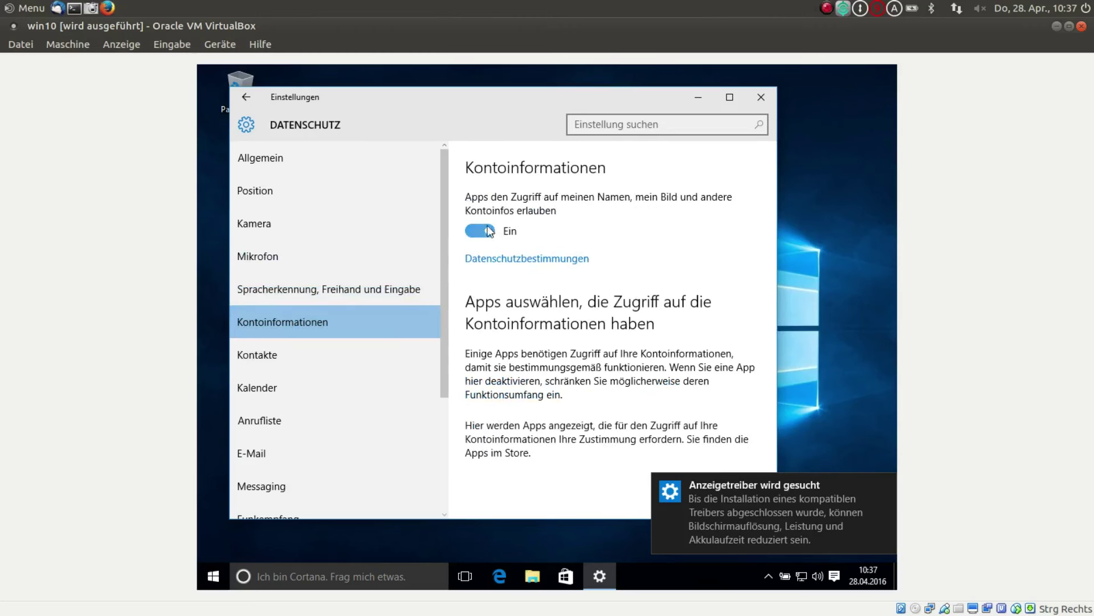
left_click(470, 229)
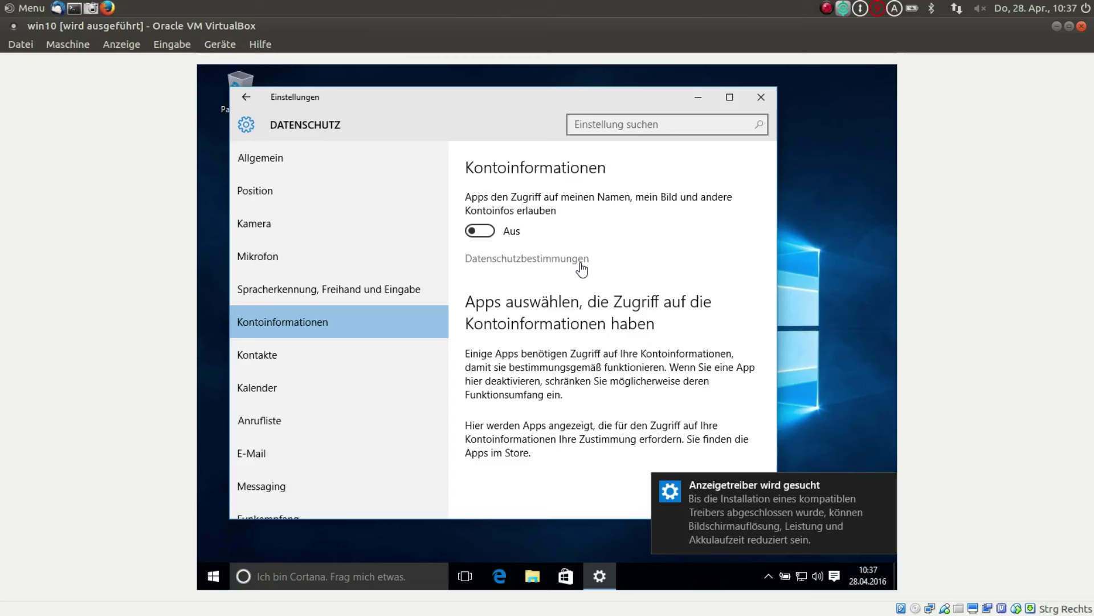
- Block Mail und Kalender from accessing contacts
left_click(310, 363)
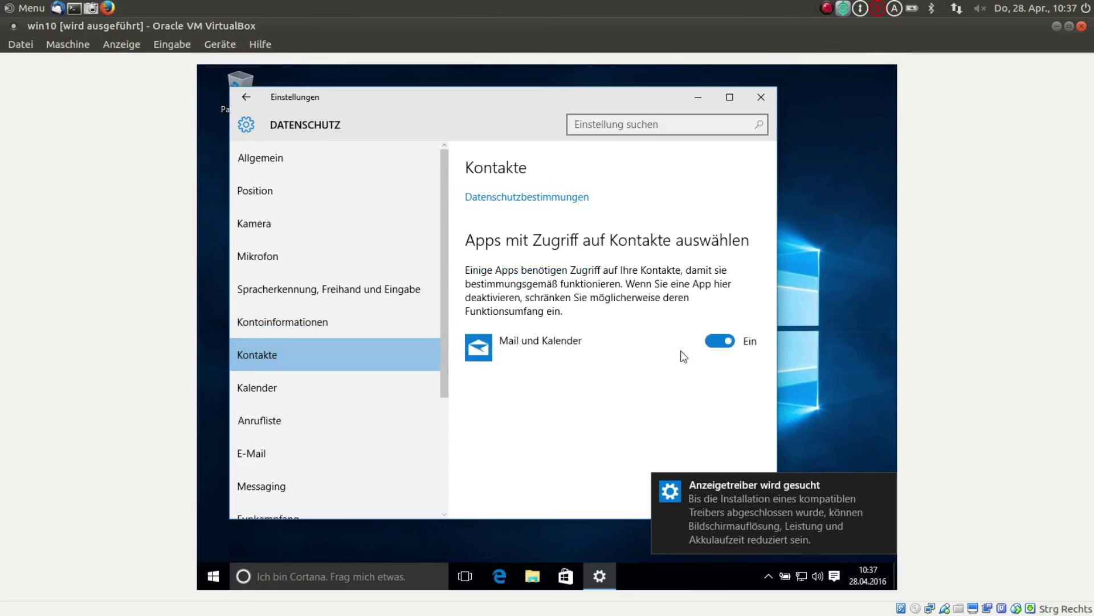
left_click(718, 341)
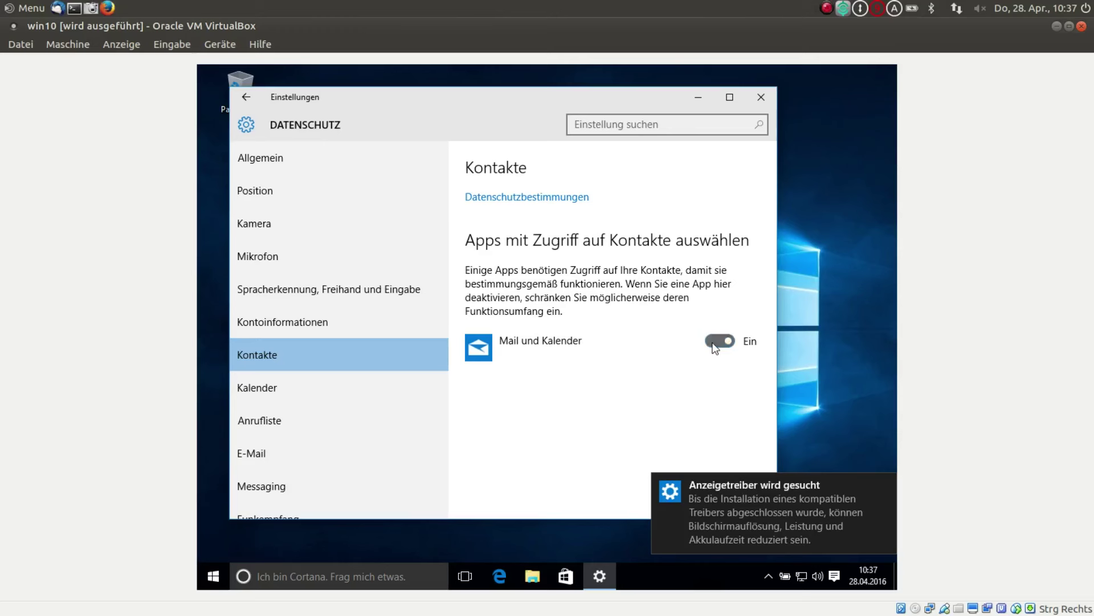
left_click(270, 385)
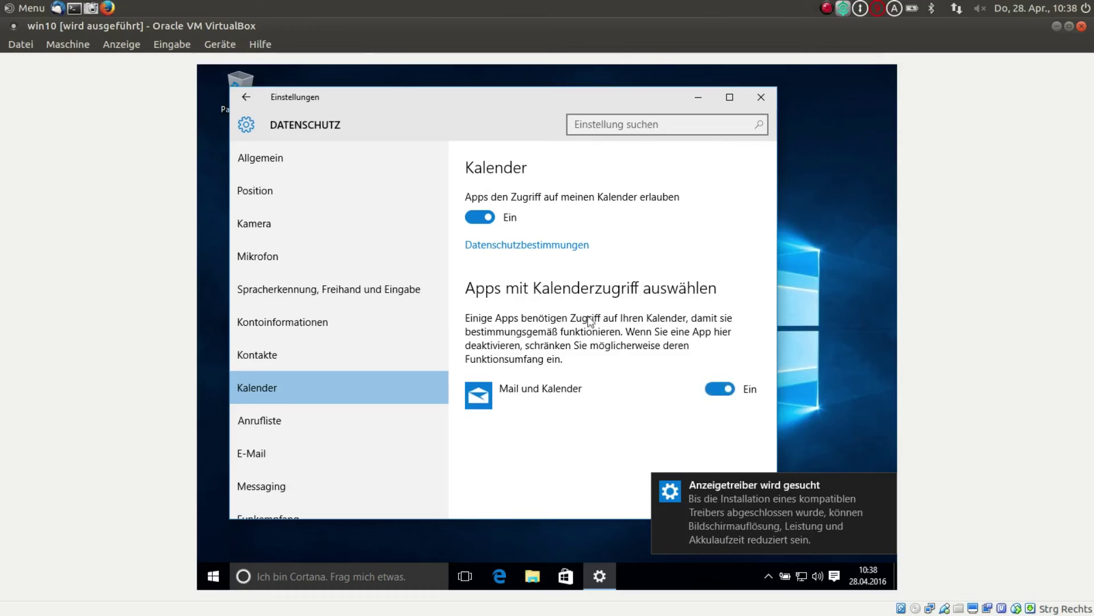
- Turn off app access to calendar, call history and e-mail, including Mail und Kalender
left_click(480, 218)
scroll(369, 412, "down", 3)
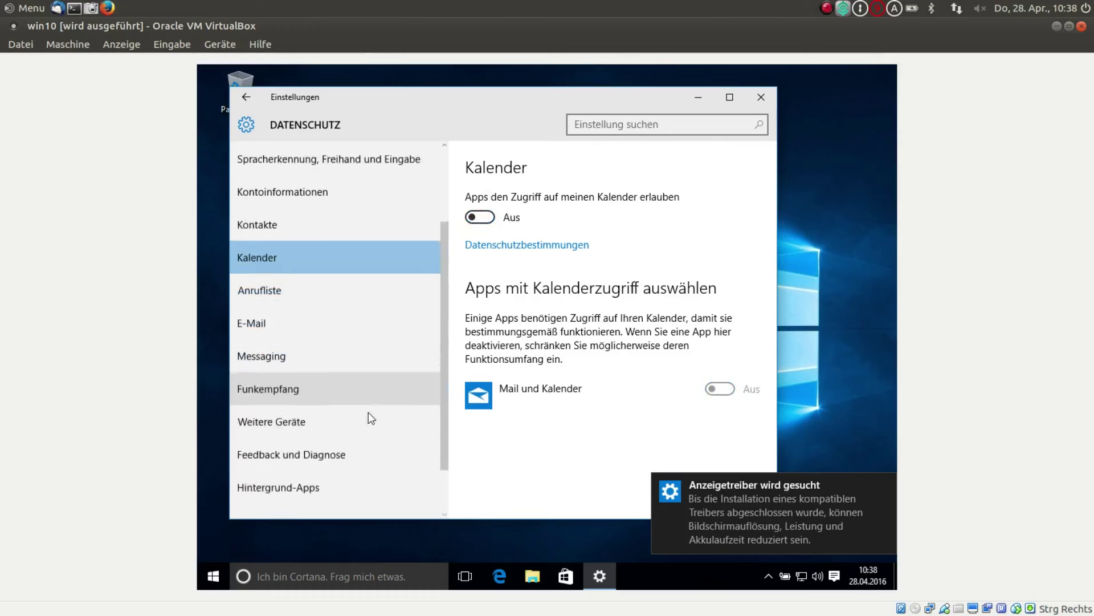
left_click(283, 250)
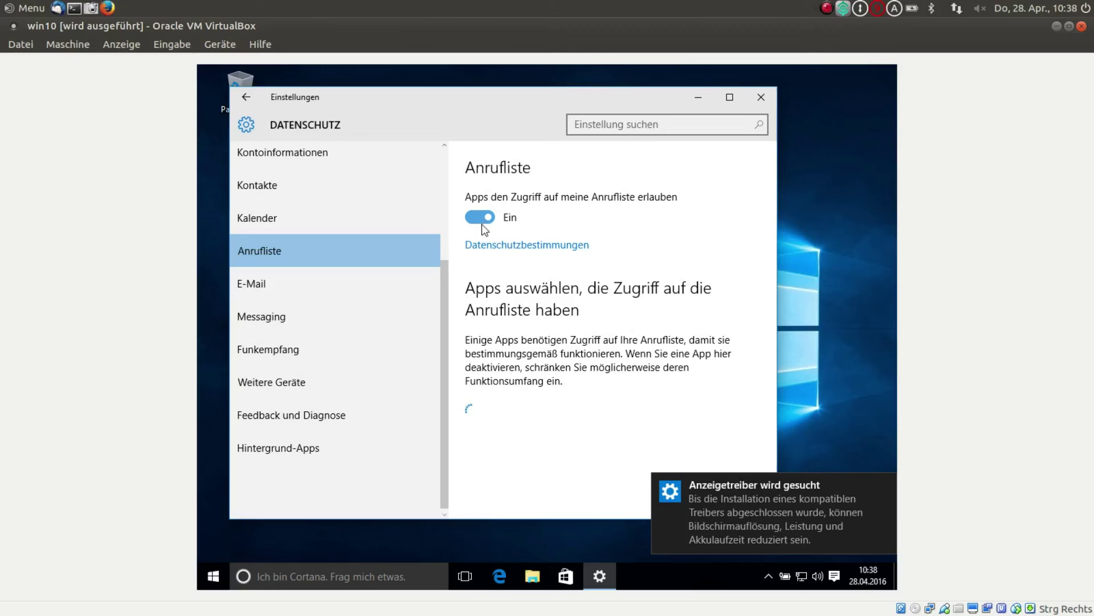
left_click(480, 219)
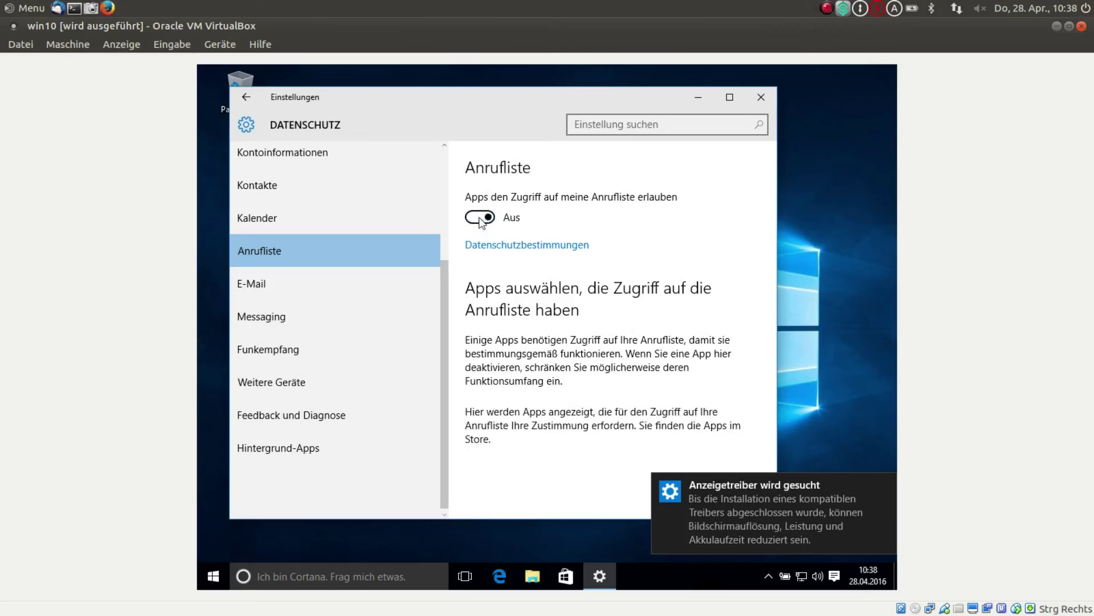
left_click(294, 296)
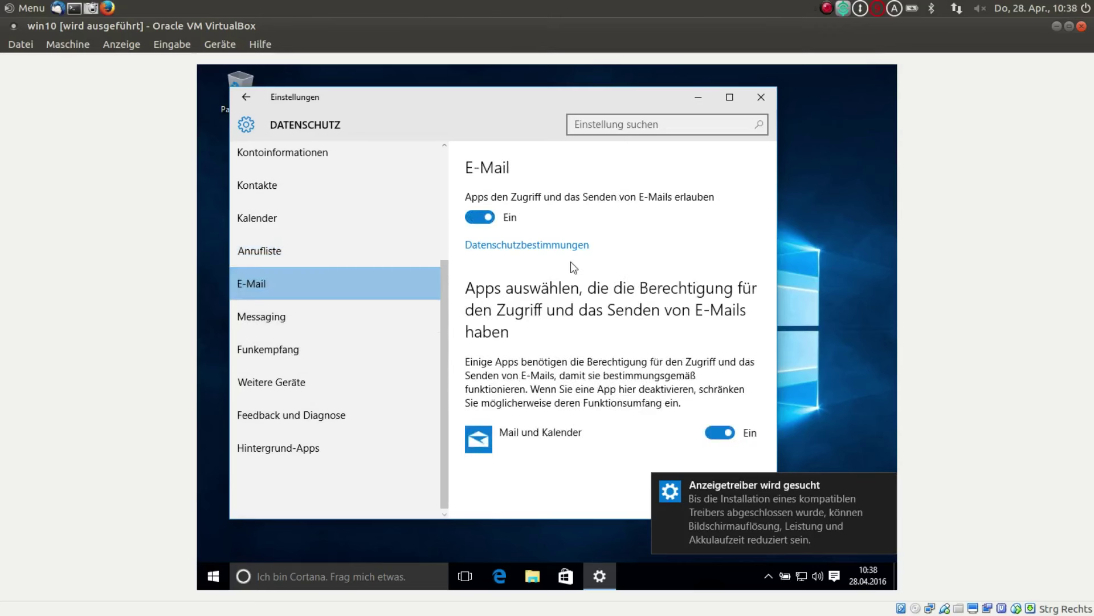
left_click(712, 431)
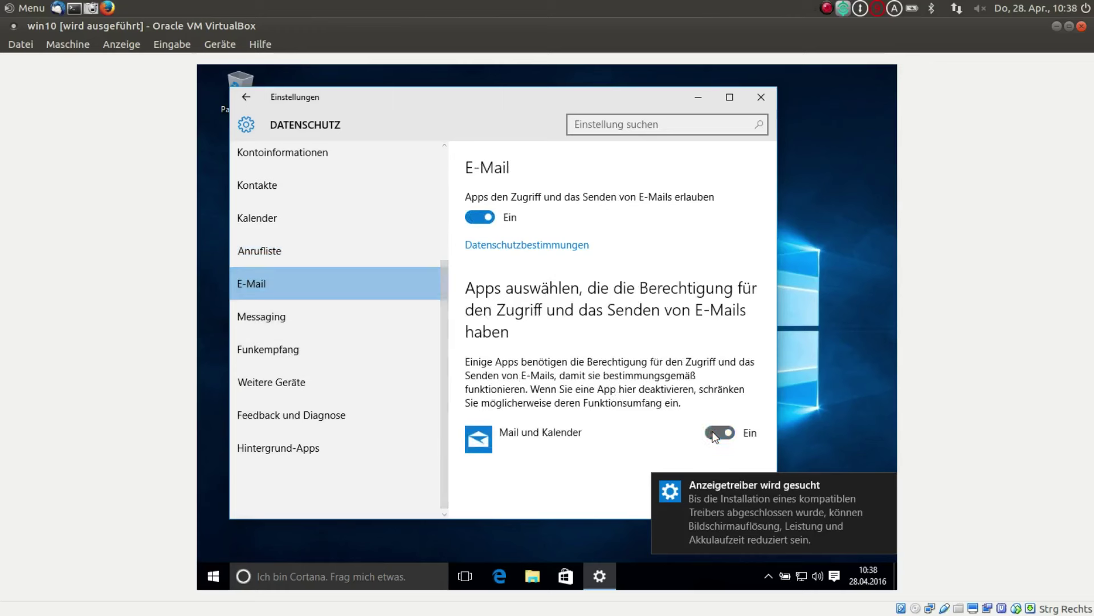
left_click(482, 218)
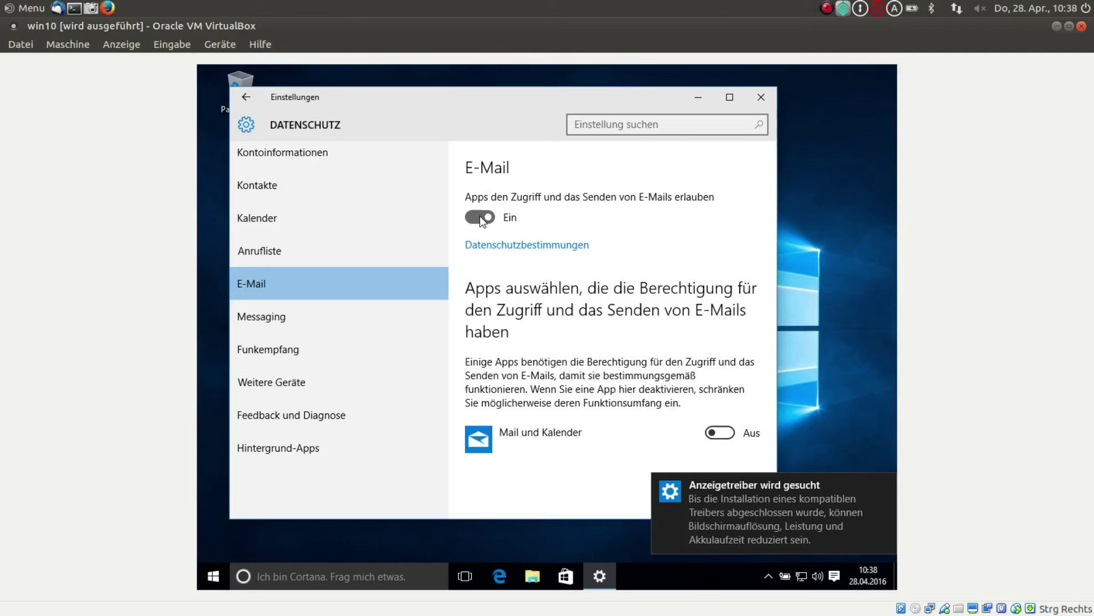
- Stop apps from messaging, controlling radios and syncing with unpaired wireless devices
left_click(295, 317)
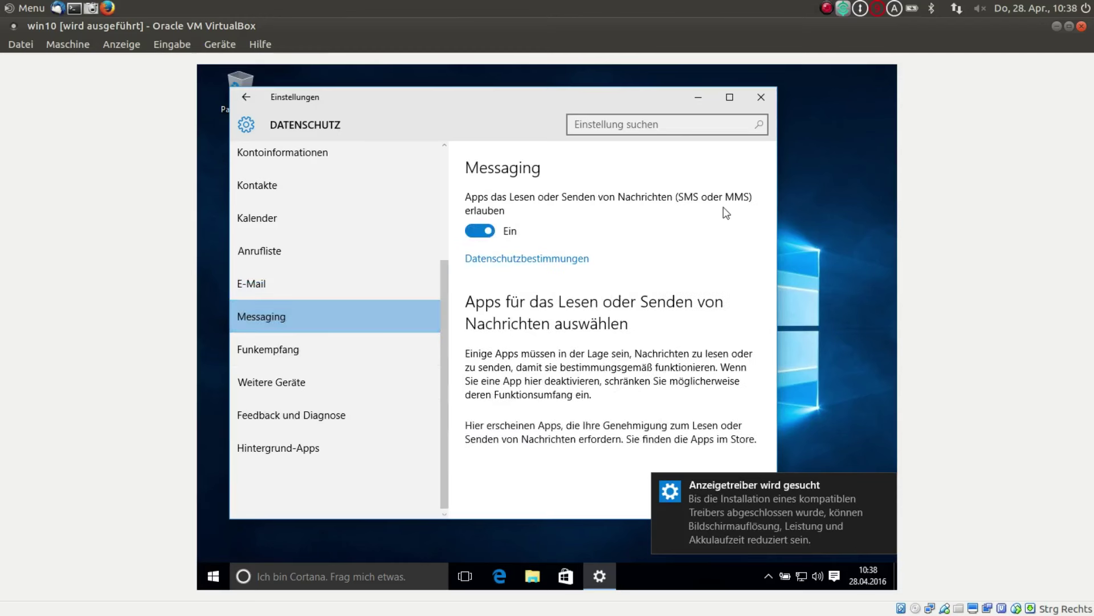
left_click(480, 231)
left_click(314, 350)
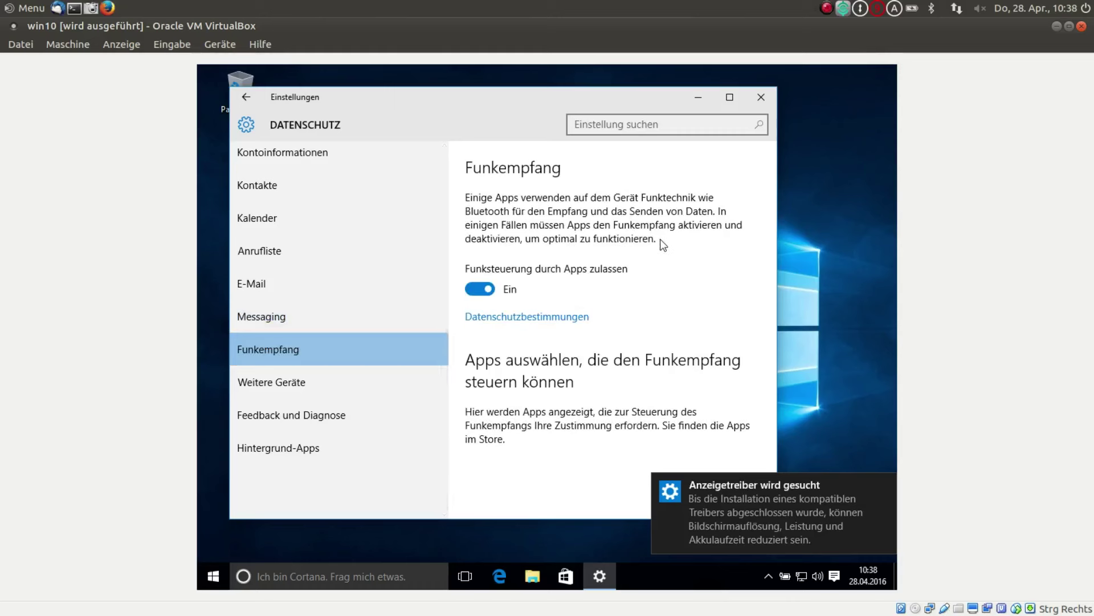
left_click(472, 291)
left_click(279, 396)
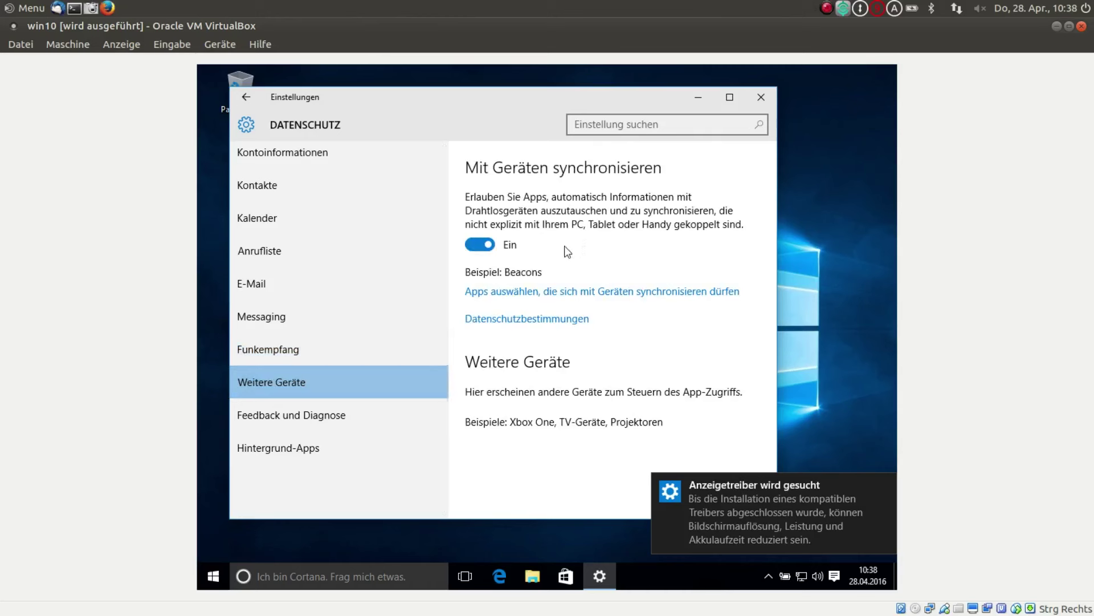
left_click(475, 243)
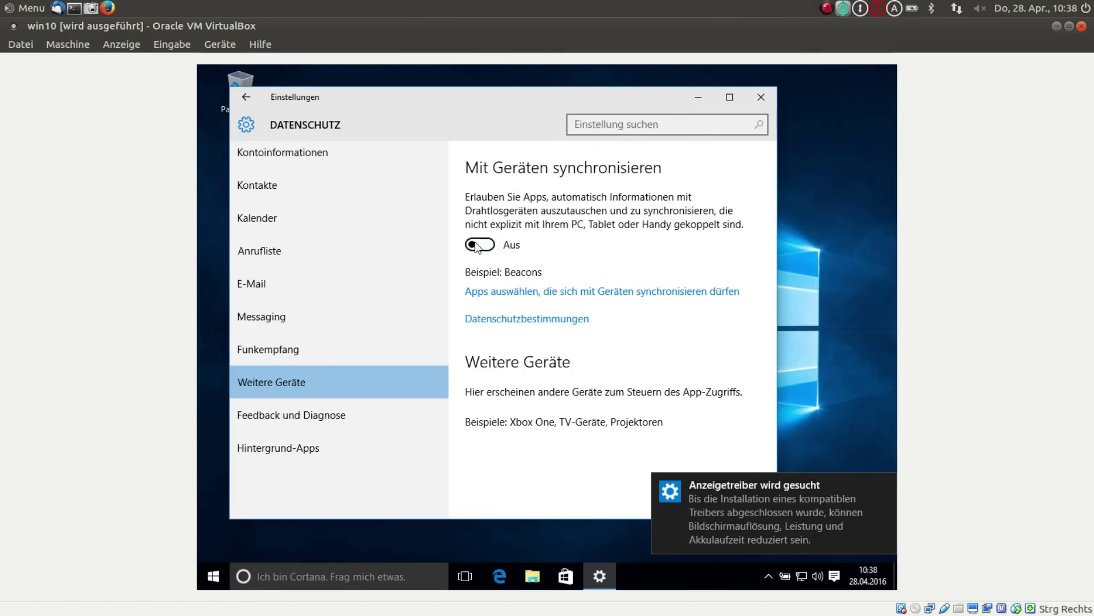
left_click(316, 425)
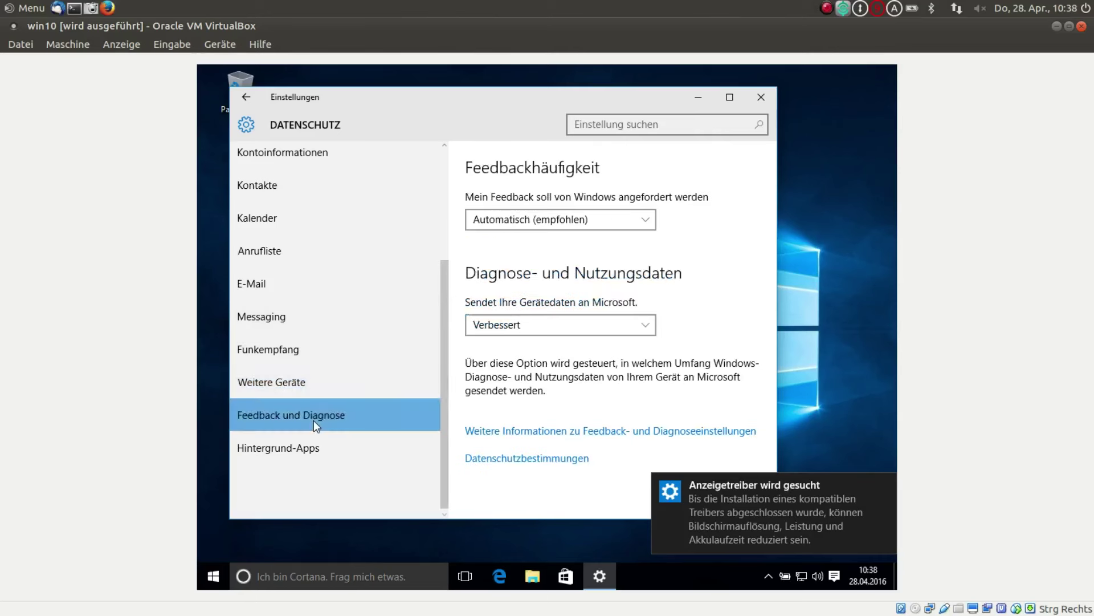
- Set Feedbackhäufigkeit to Nie and diagnostic data to Einfach
left_click(651, 219)
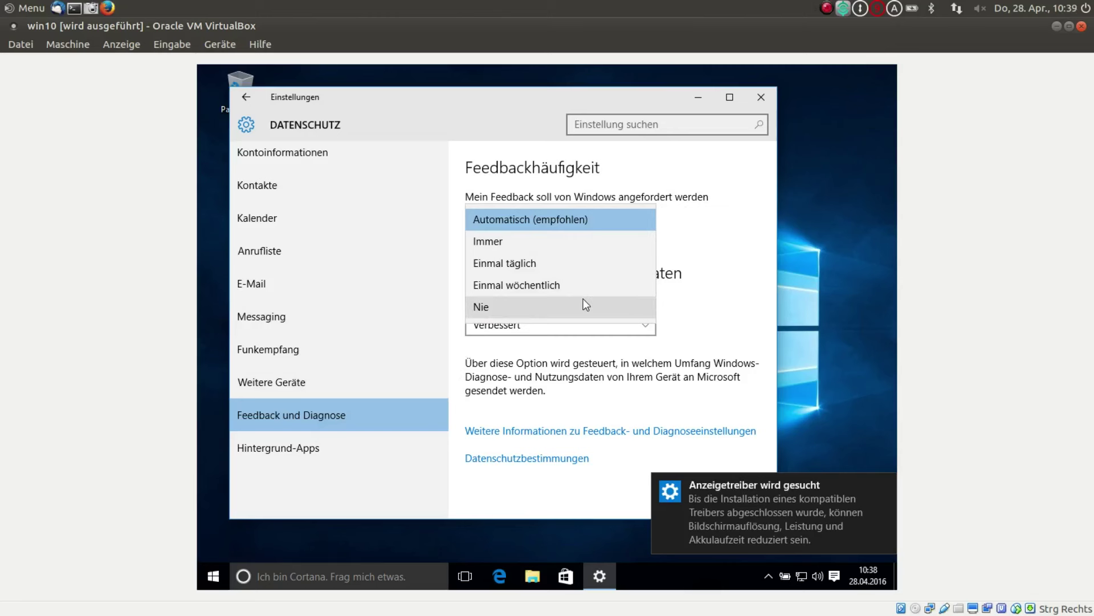
left_click(501, 307)
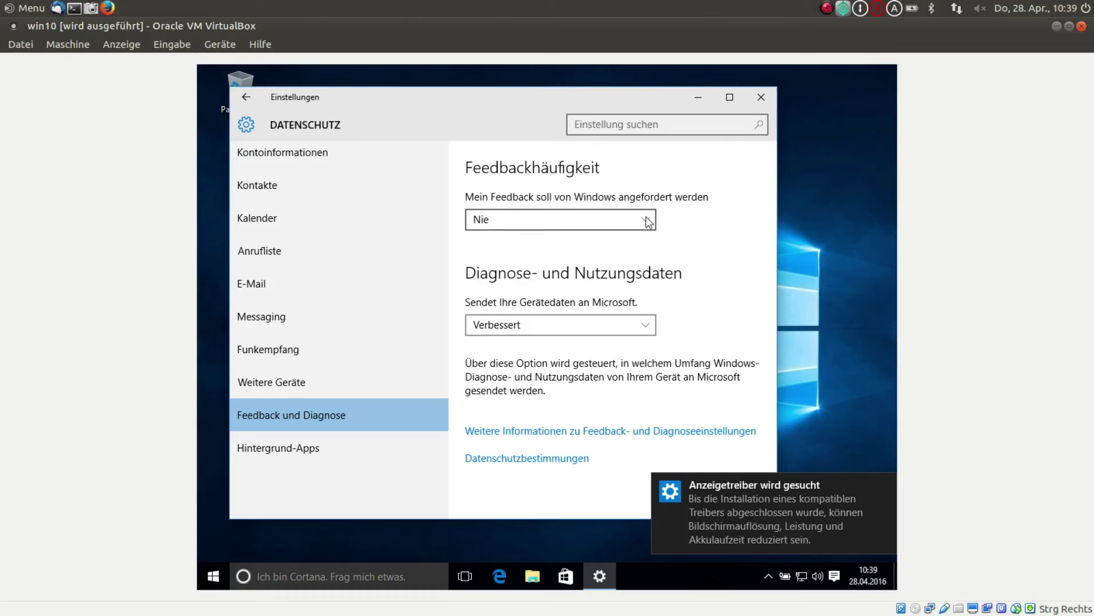
left_click(646, 329)
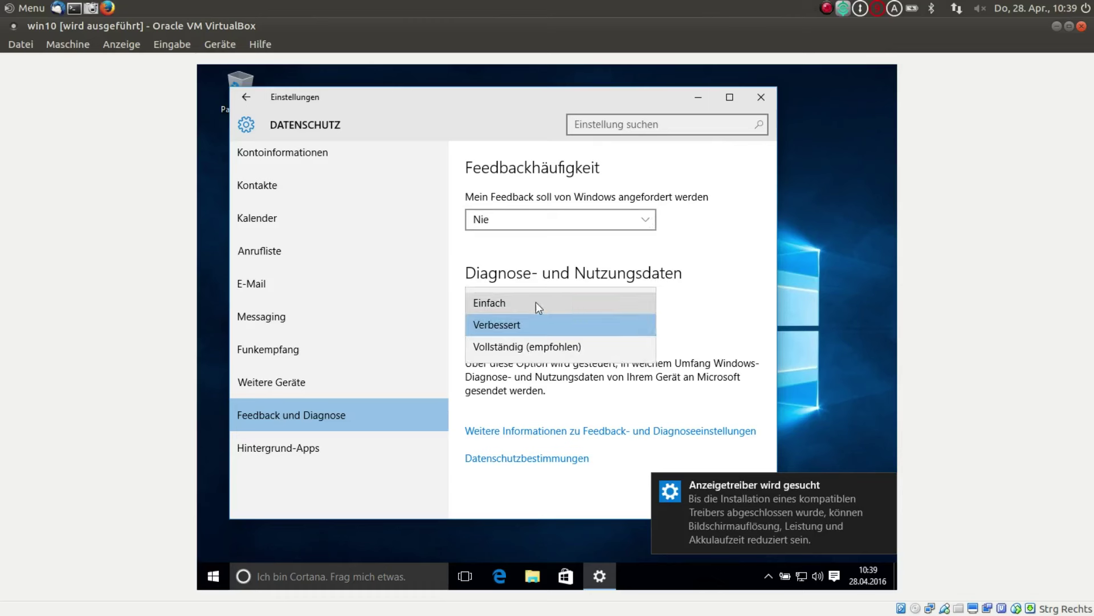
left_click(516, 302)
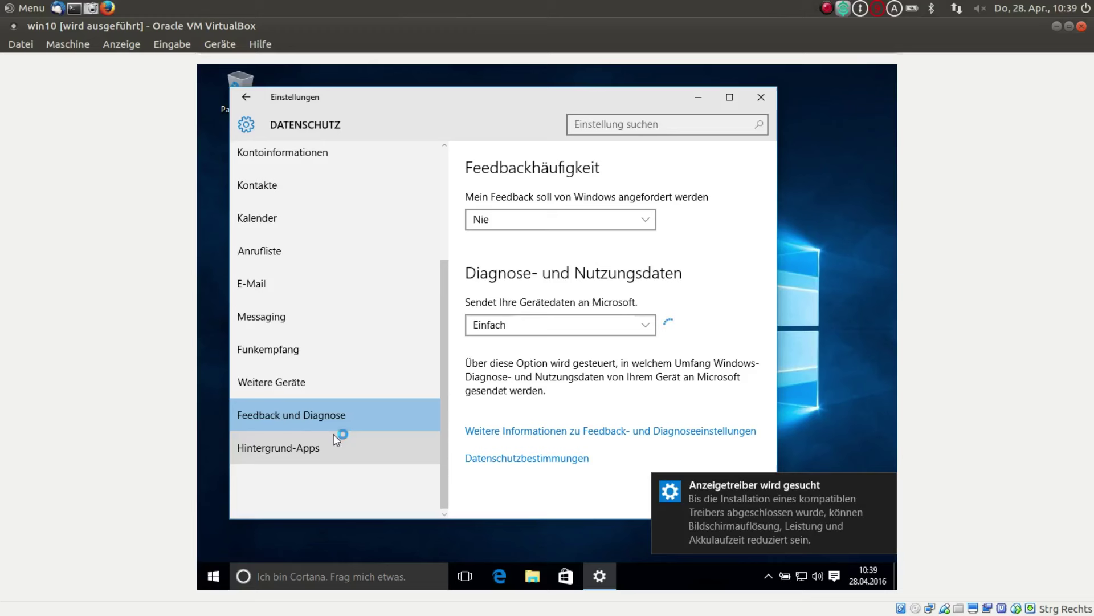
left_click(295, 447)
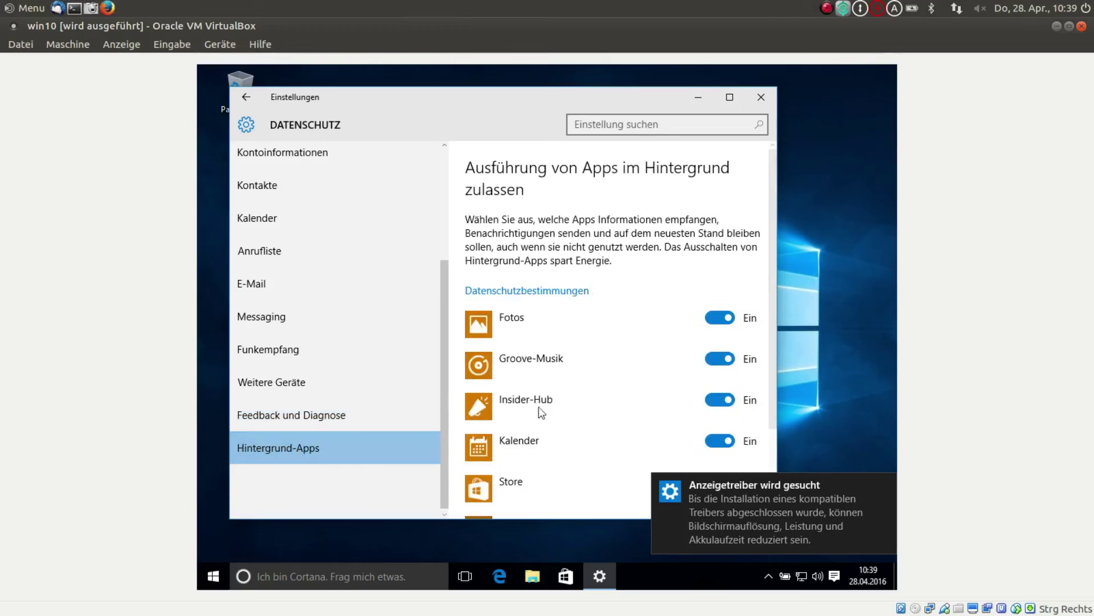
- Turn off Fotos, Groove-Musik, Insider-Hub, Kalender, Store, Wetter and Xbox background apps, then close Settings
scroll(632, 319, "down", 3)
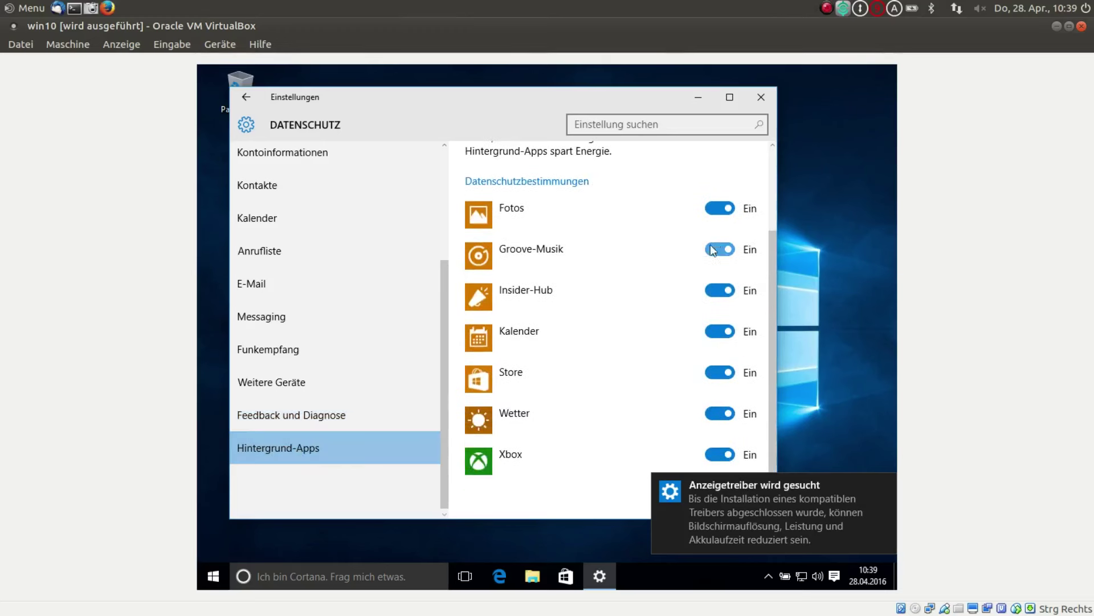
left_click(713, 249)
left_click(714, 246)
left_click(714, 292)
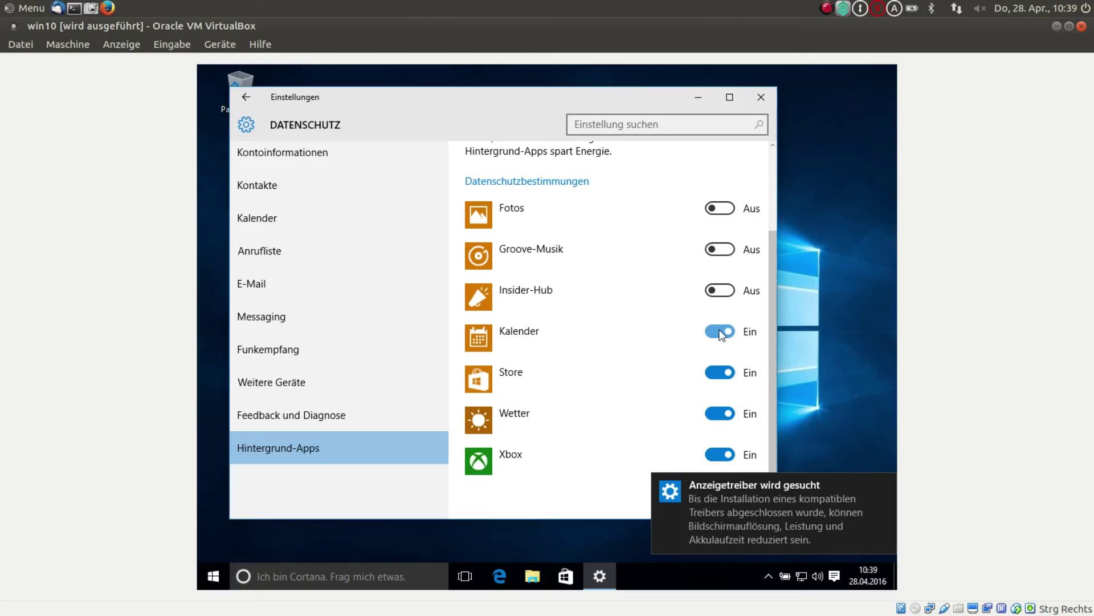
left_click(717, 330)
left_click(717, 373)
left_click(717, 414)
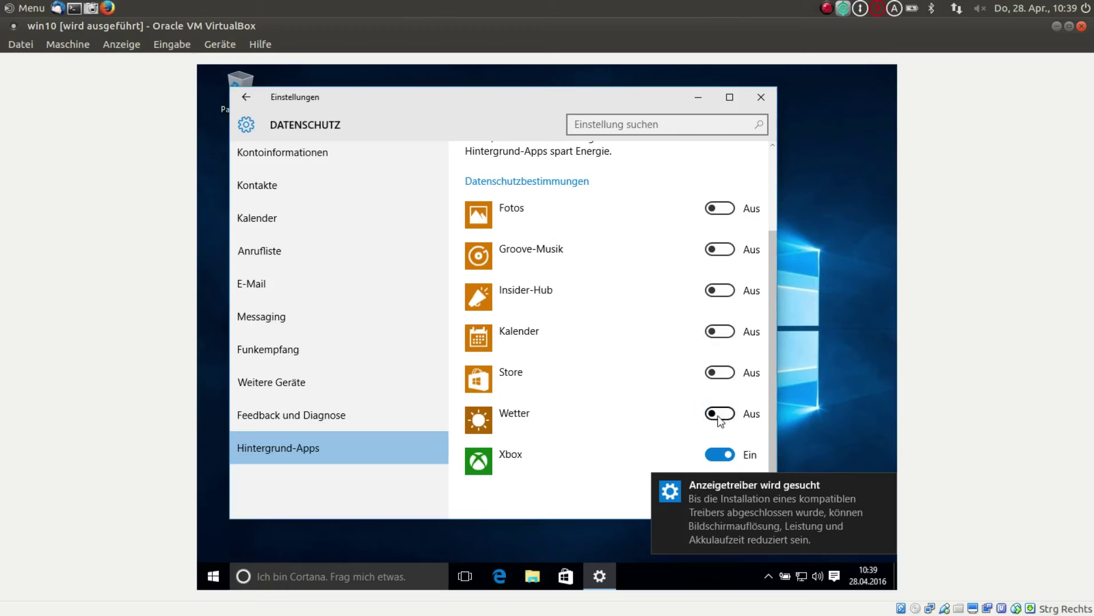
left_click(716, 454)
left_click(761, 98)
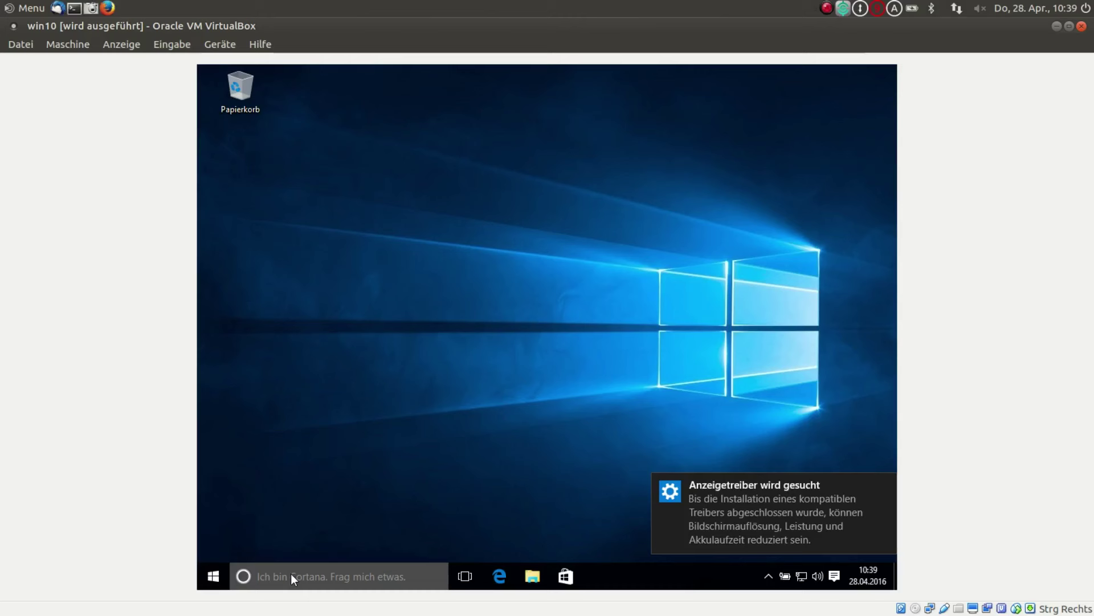
- In Cortana's settings, turn off and clear device search history and disable online web results
left_click(255, 576)
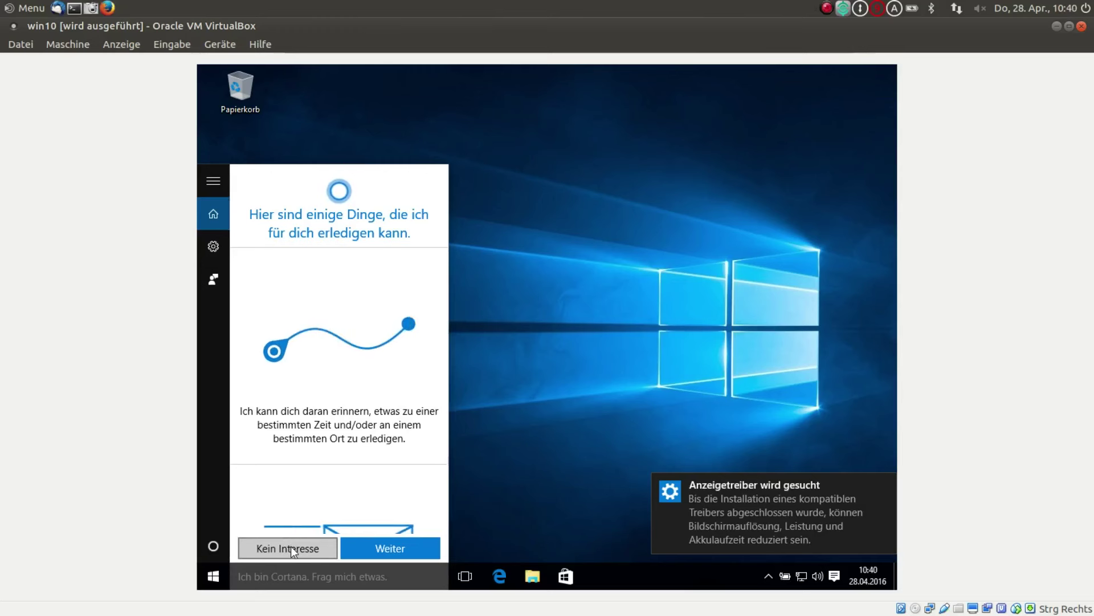
left_click(291, 546)
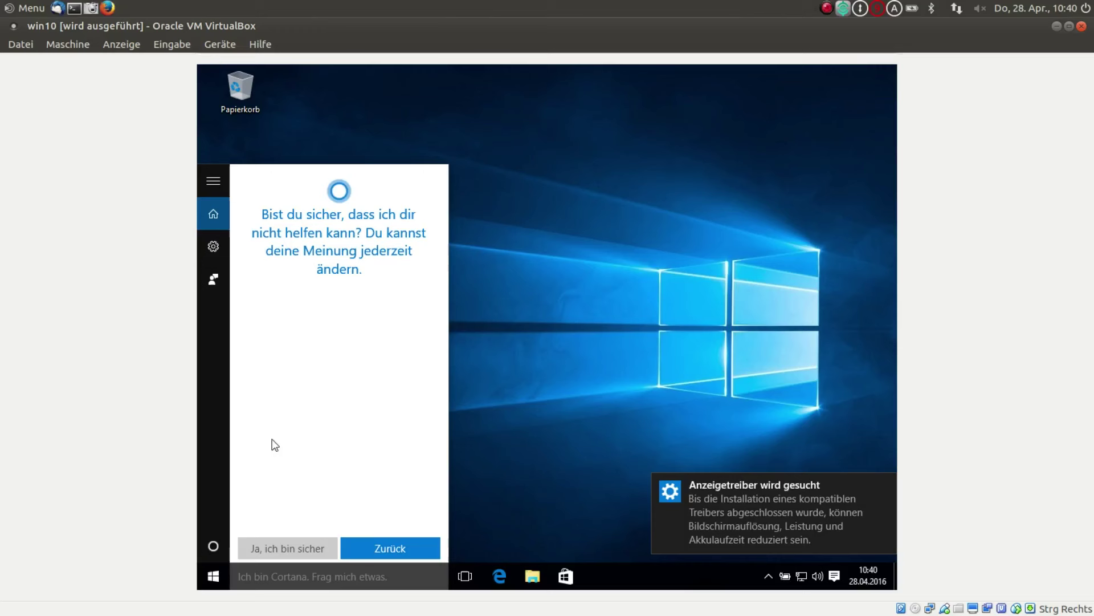
left_click(211, 242)
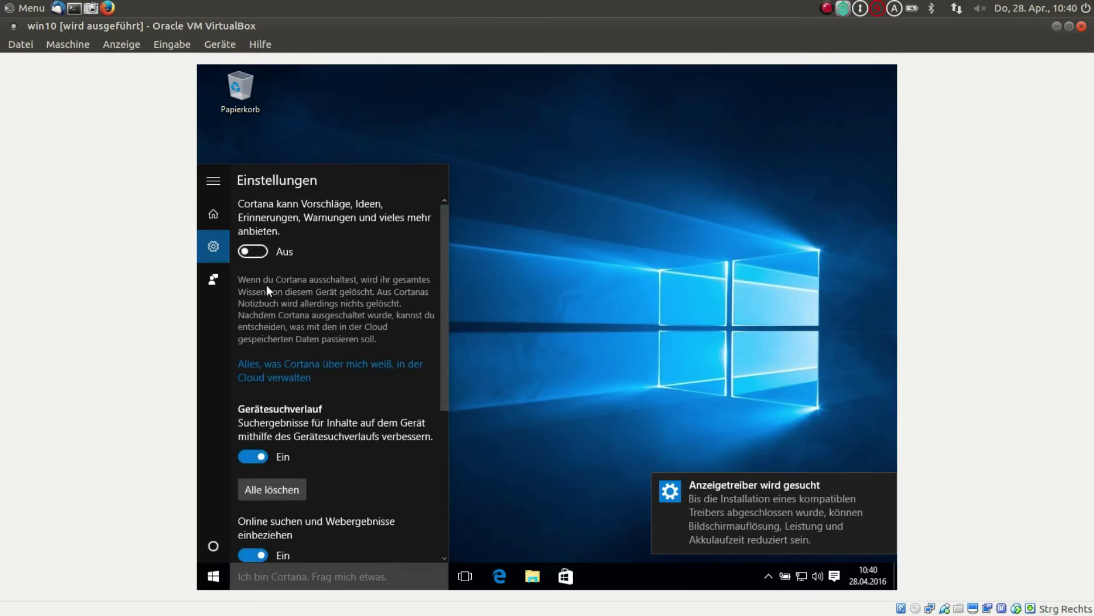
left_click(246, 456)
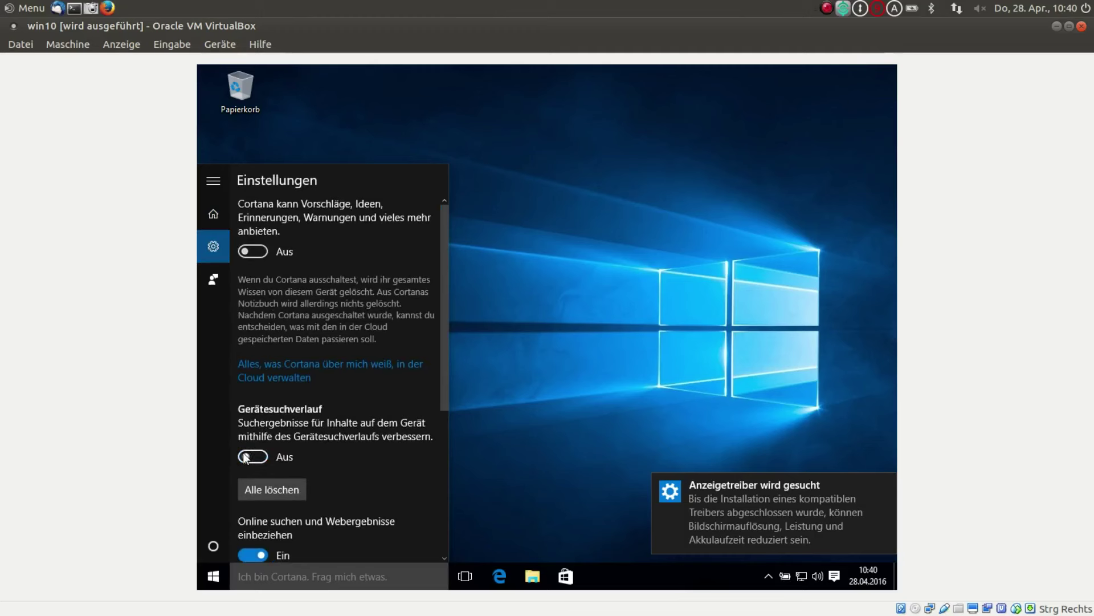
scroll(263, 456, "down", 3)
left_click(279, 327)
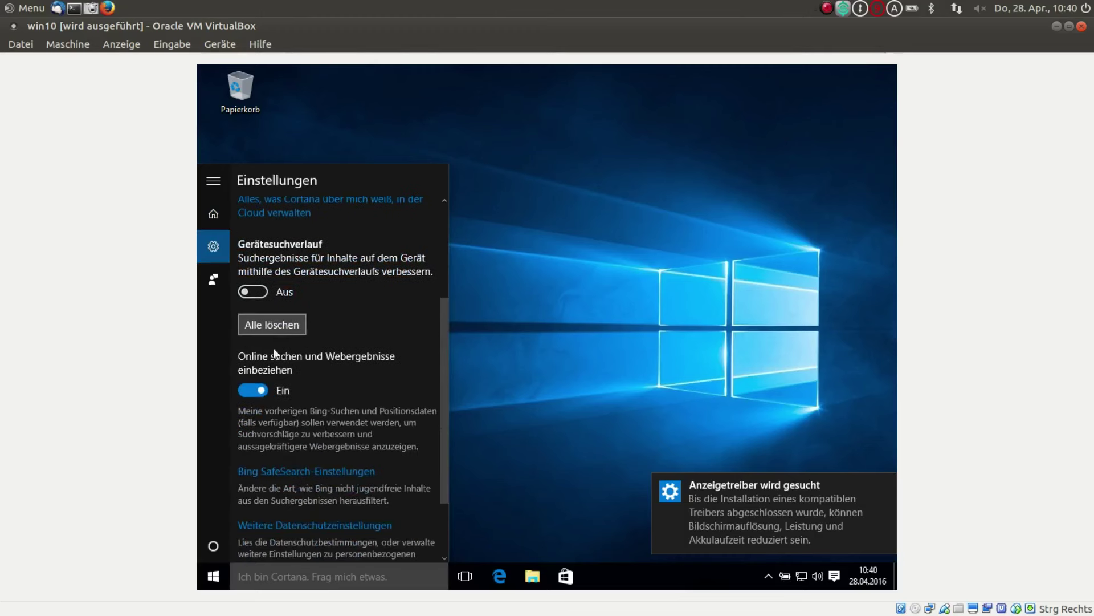
left_click(248, 391)
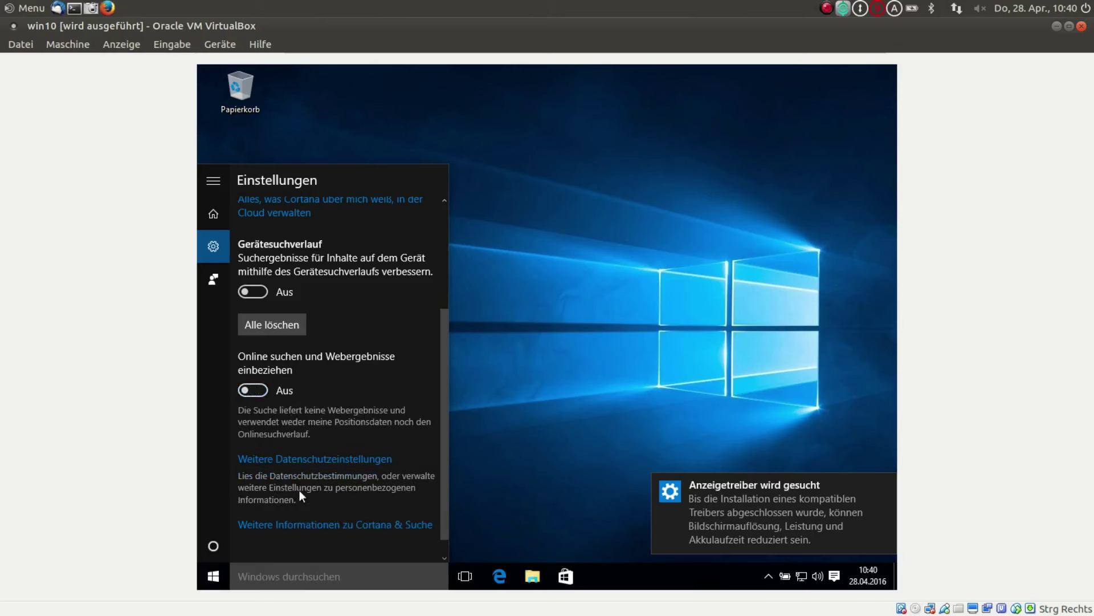
left_click(517, 389)
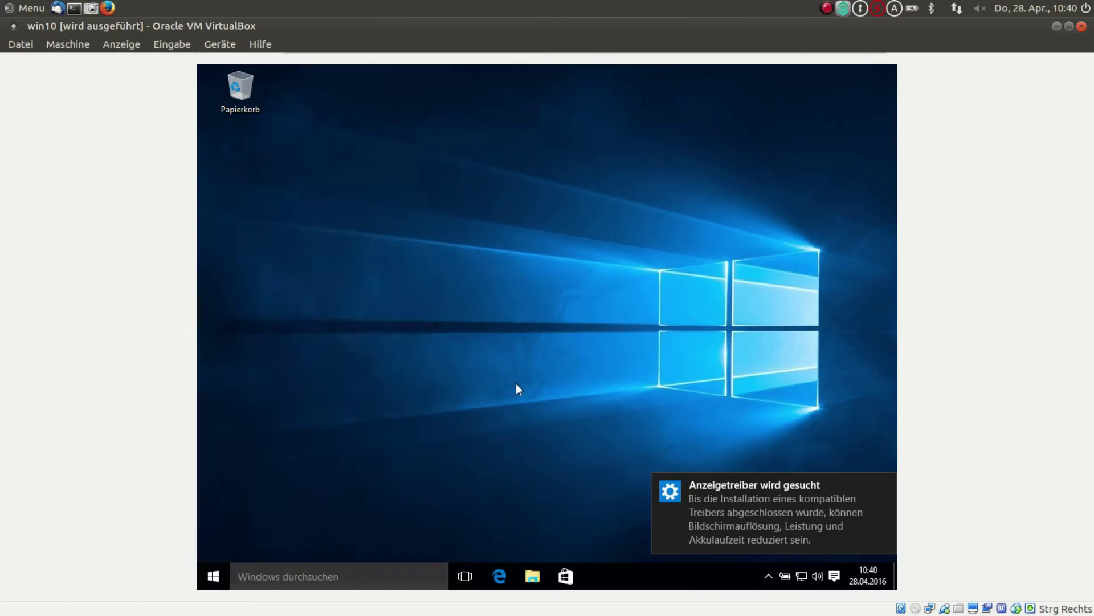
- Decline Cortana's introduction and close the search panel
left_click(317, 572)
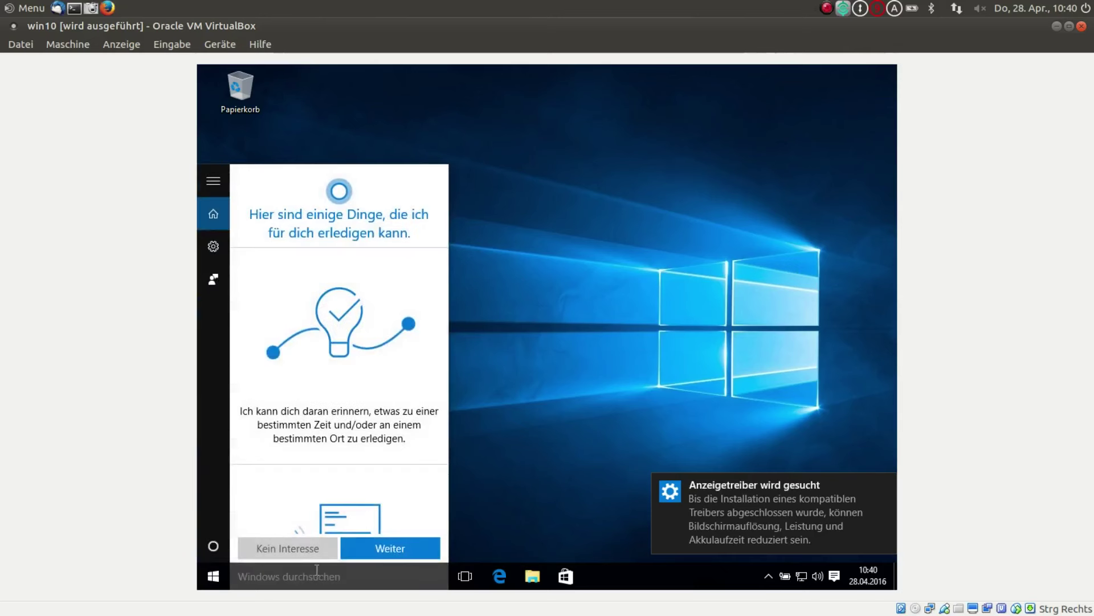
left_click(295, 549)
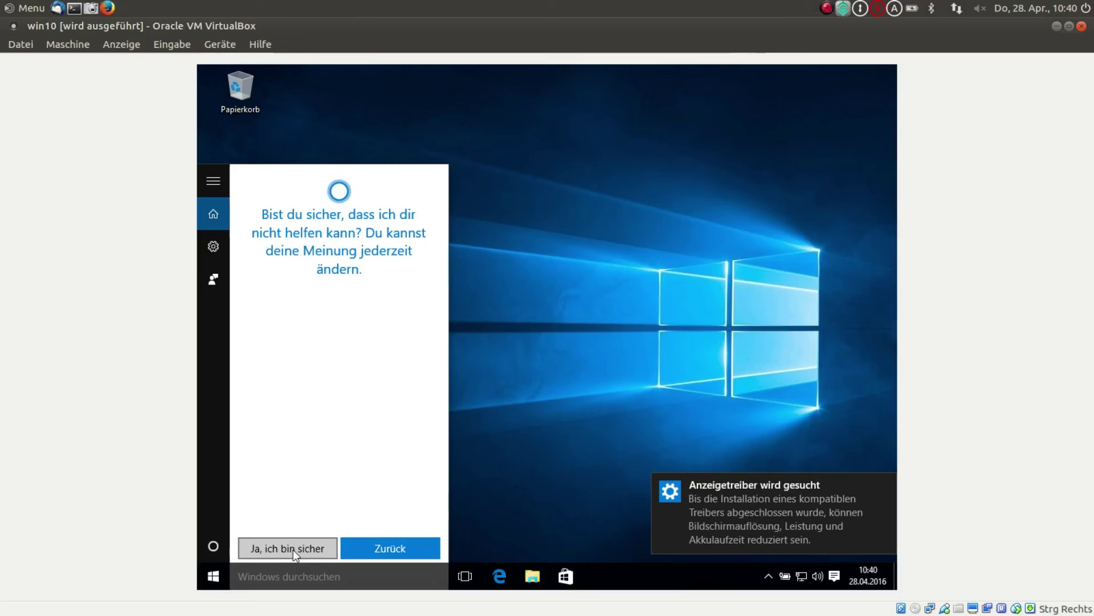
left_click(290, 544)
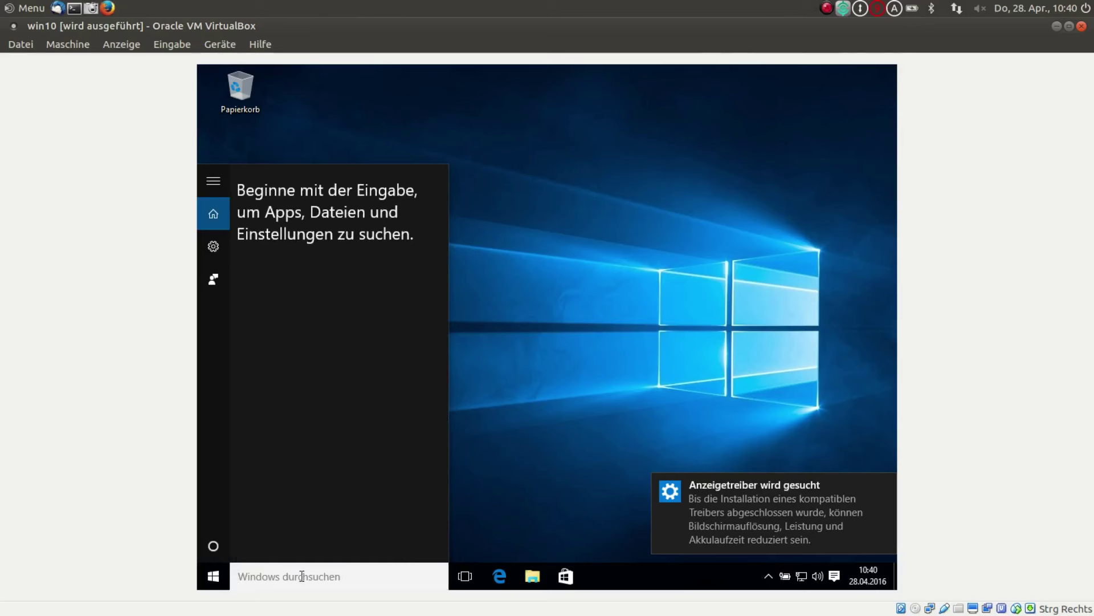
left_click(522, 443)
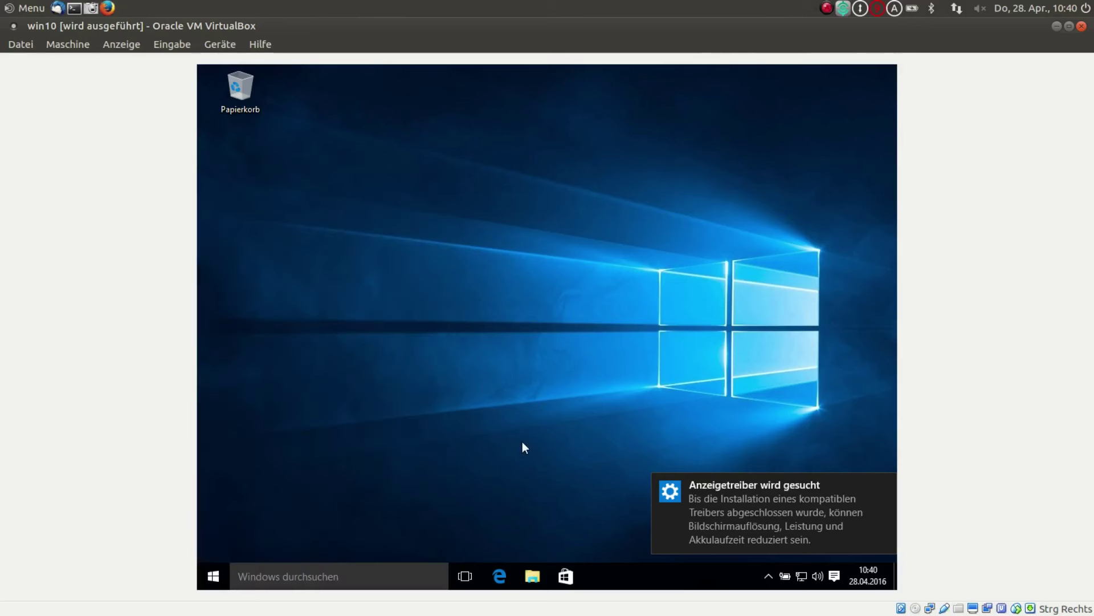
left_click(293, 576)
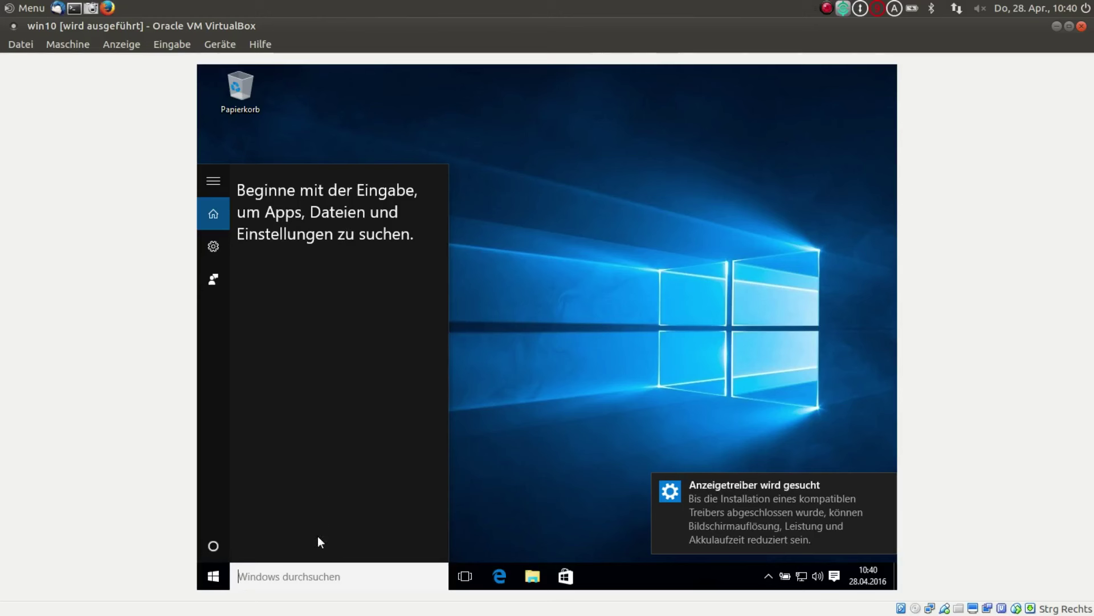
left_click(542, 449)
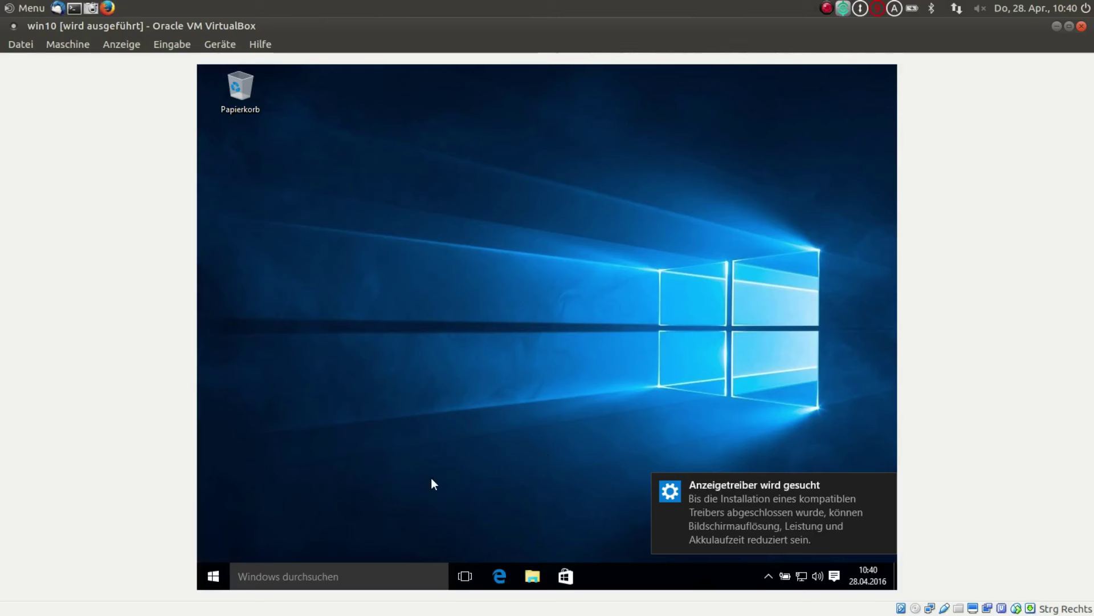
- Search the web for 'firefox' from Edge's address bar
left_click(499, 577)
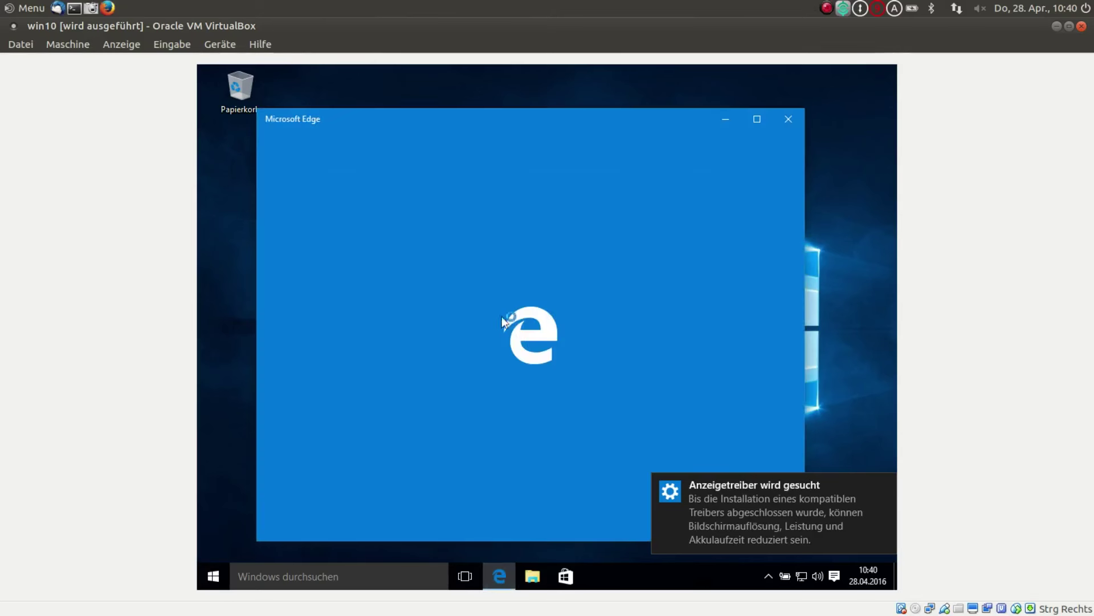
left_click(452, 152)
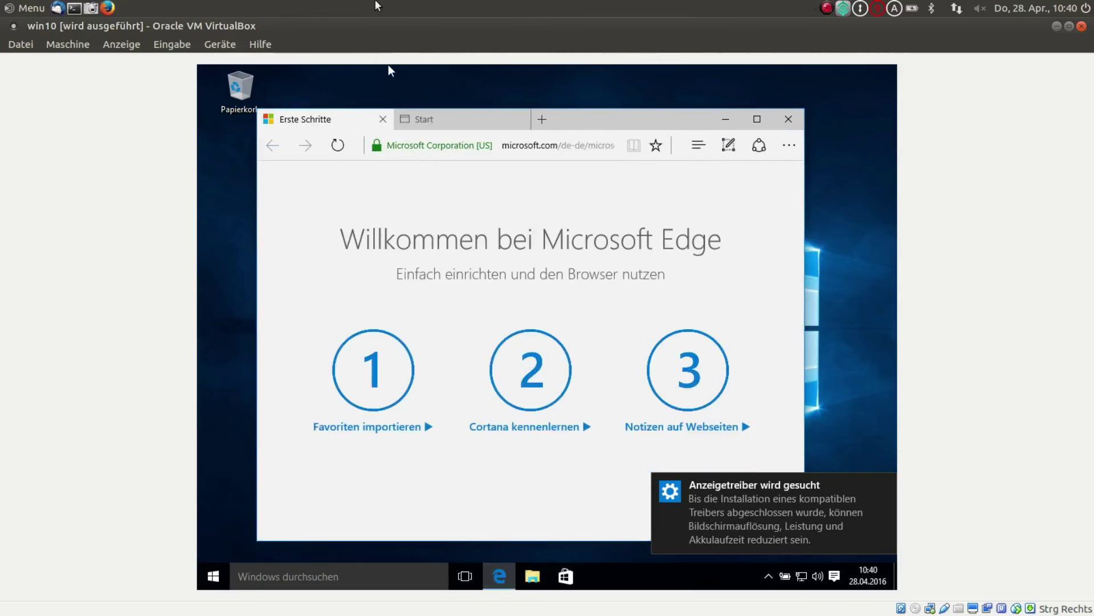
left_click(570, 147)
left_click(558, 147)
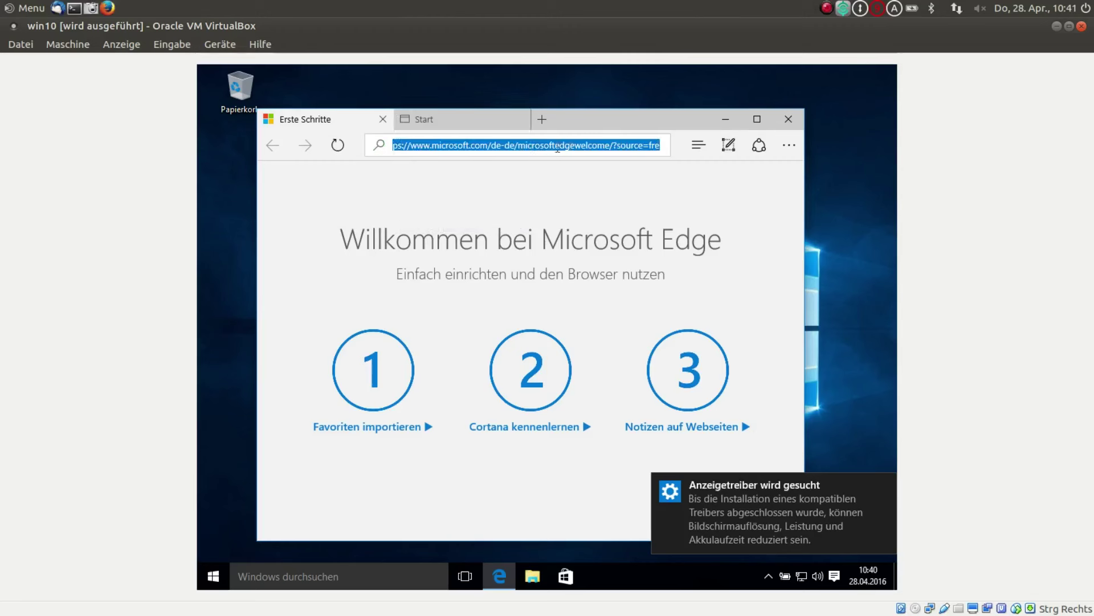
type("firefo")
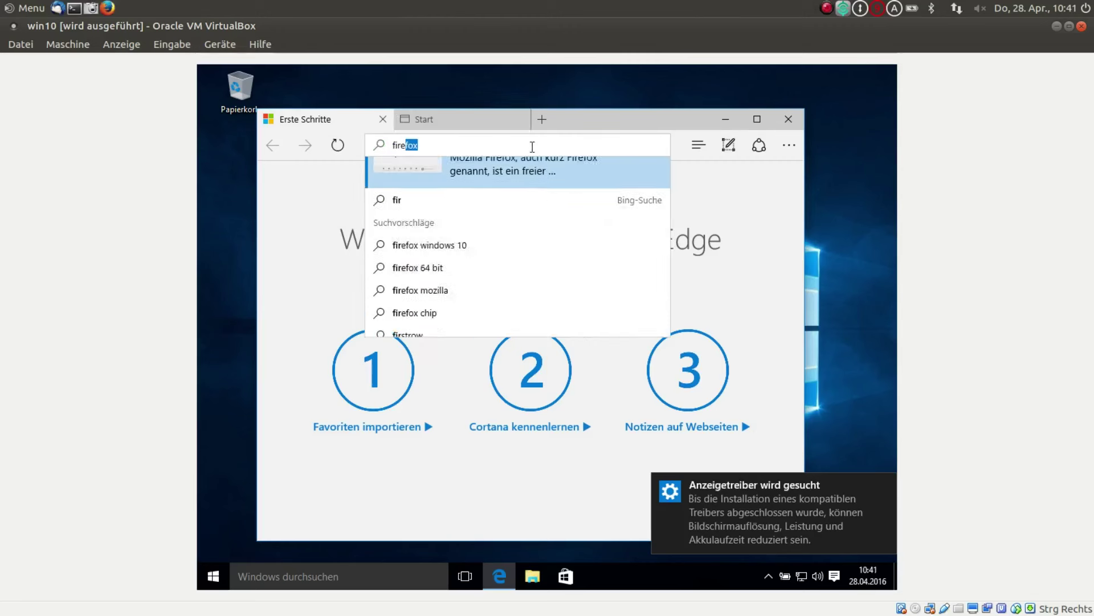
type("x")
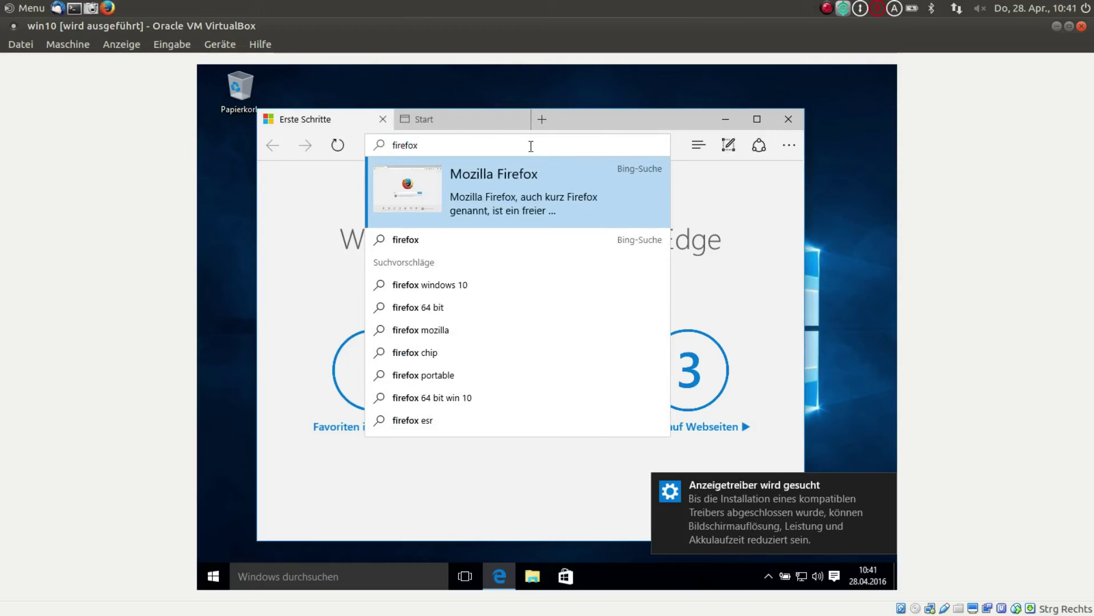
key("Return")
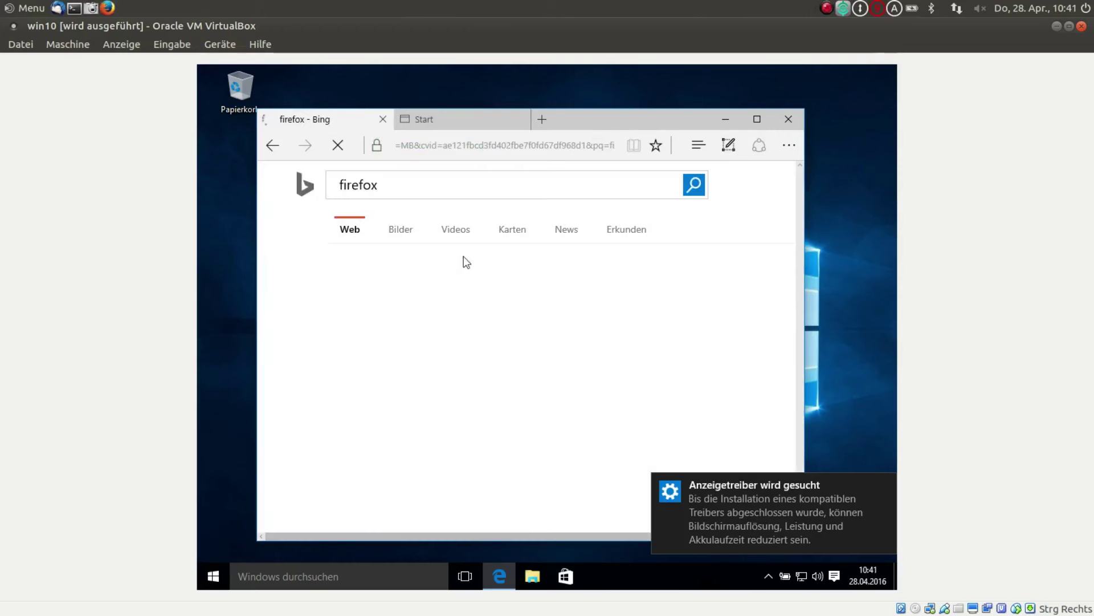
- Download Firefox Setup Stub 46.0 from the mozilla.org page and dismiss the driver notice
scroll(465, 280, "down", 2)
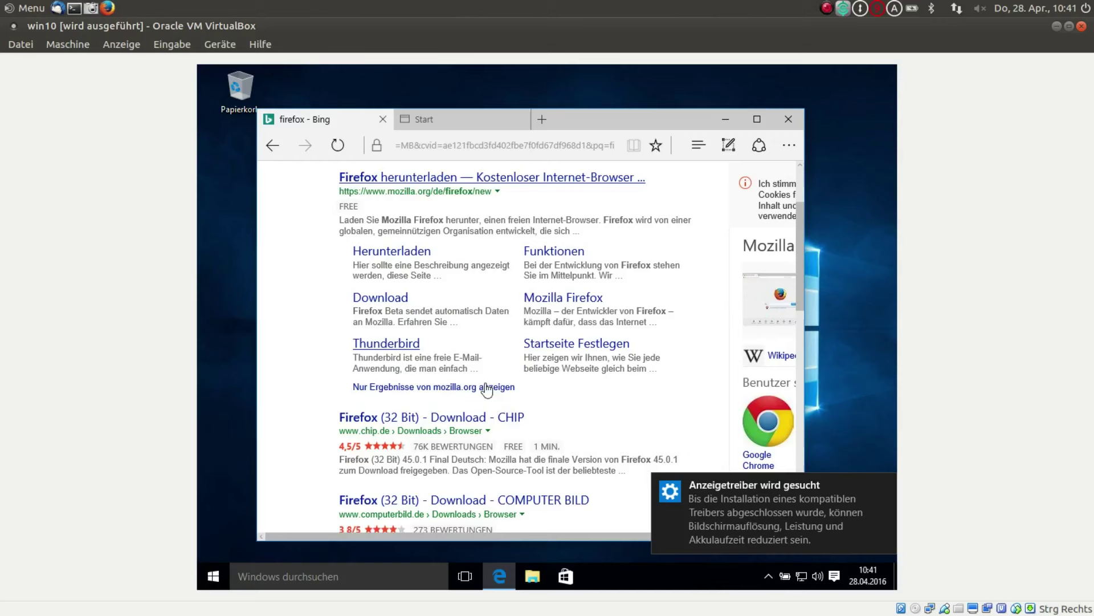
scroll(539, 414, "down", 3)
scroll(538, 393, "up", 5)
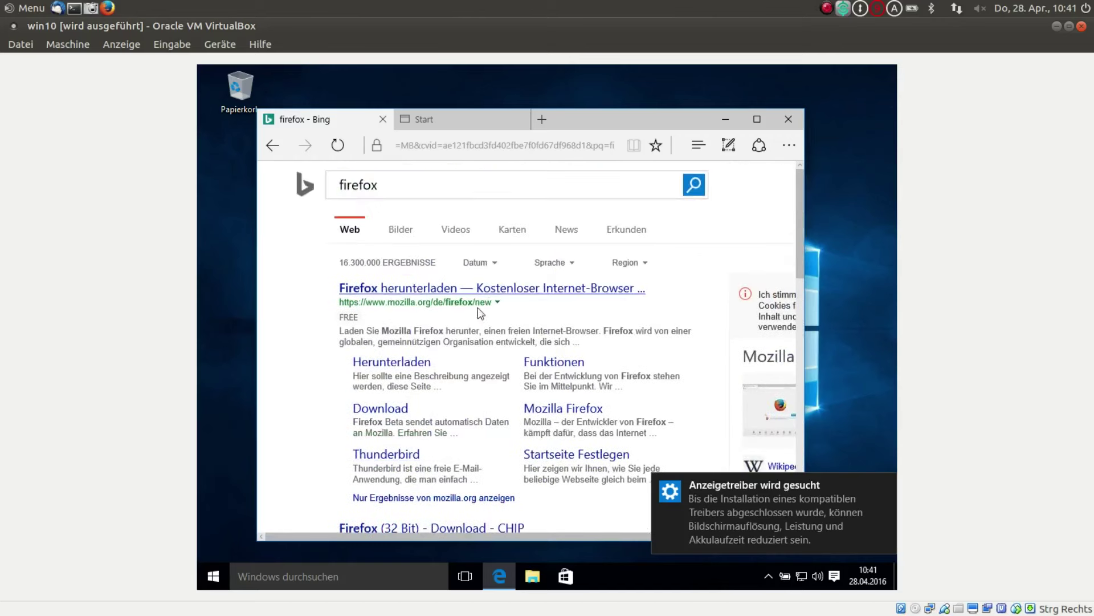
left_click(437, 292)
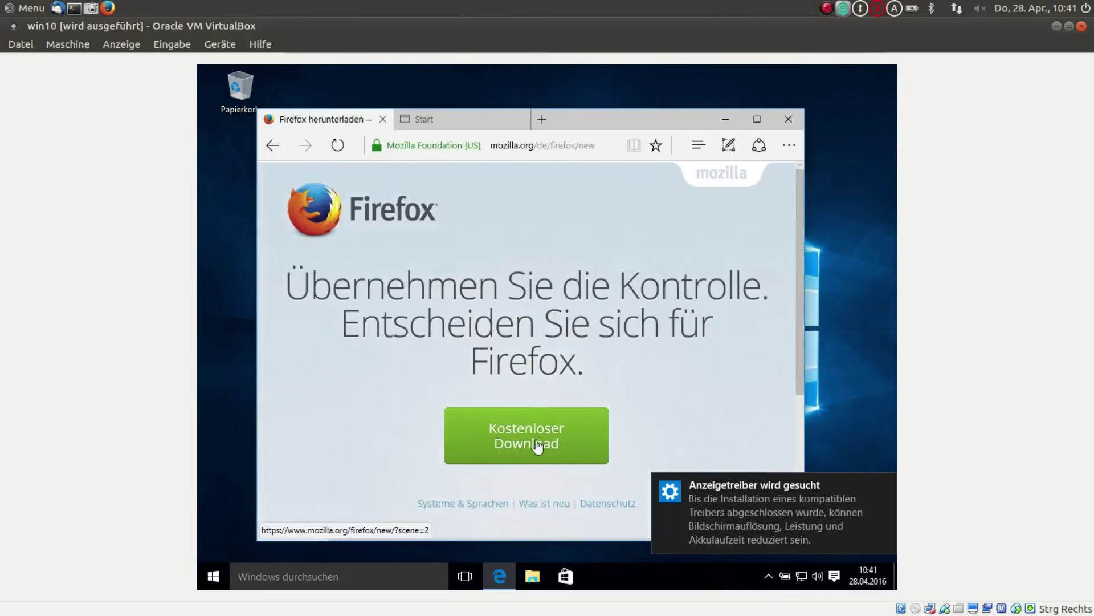
left_click(524, 439)
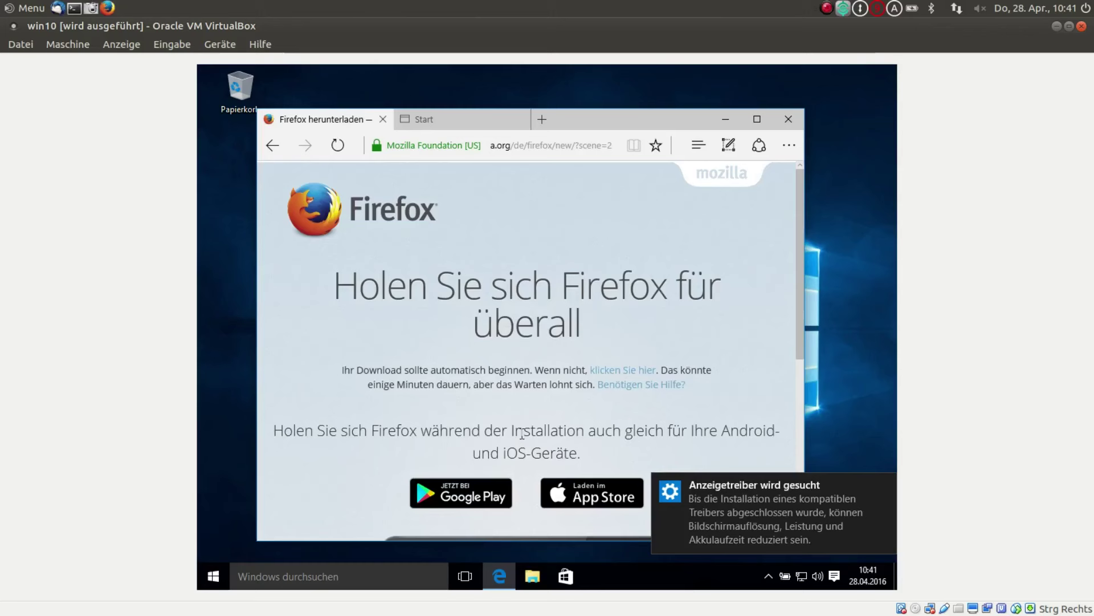
scroll(587, 377, "down", 8)
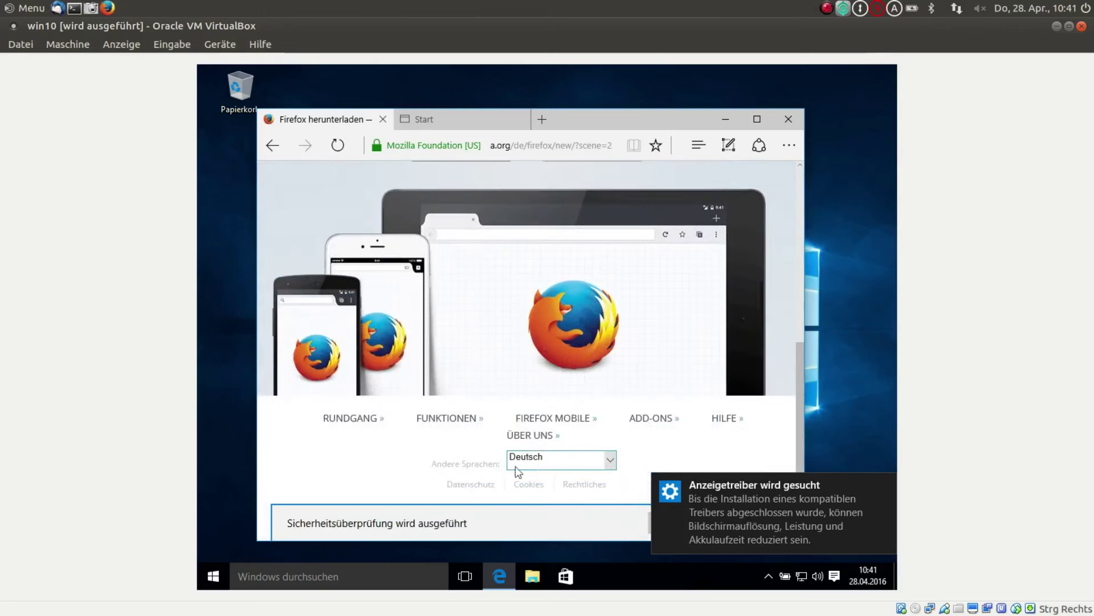
left_click(883, 485)
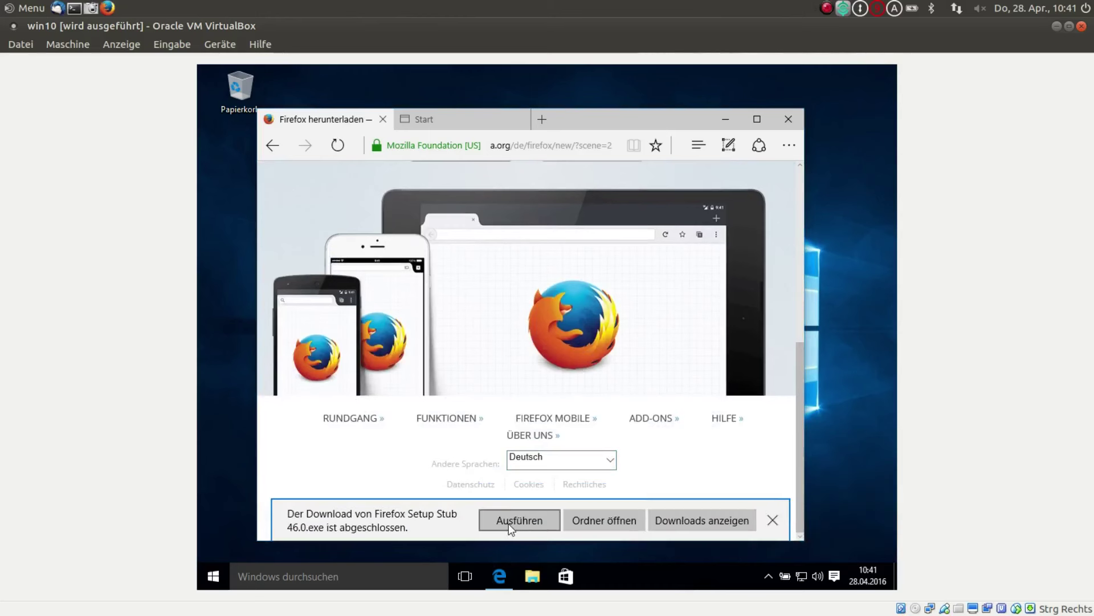
- Run the Firefox setup, approve UAC, install without importing browser data, and close Edge
left_click(529, 514)
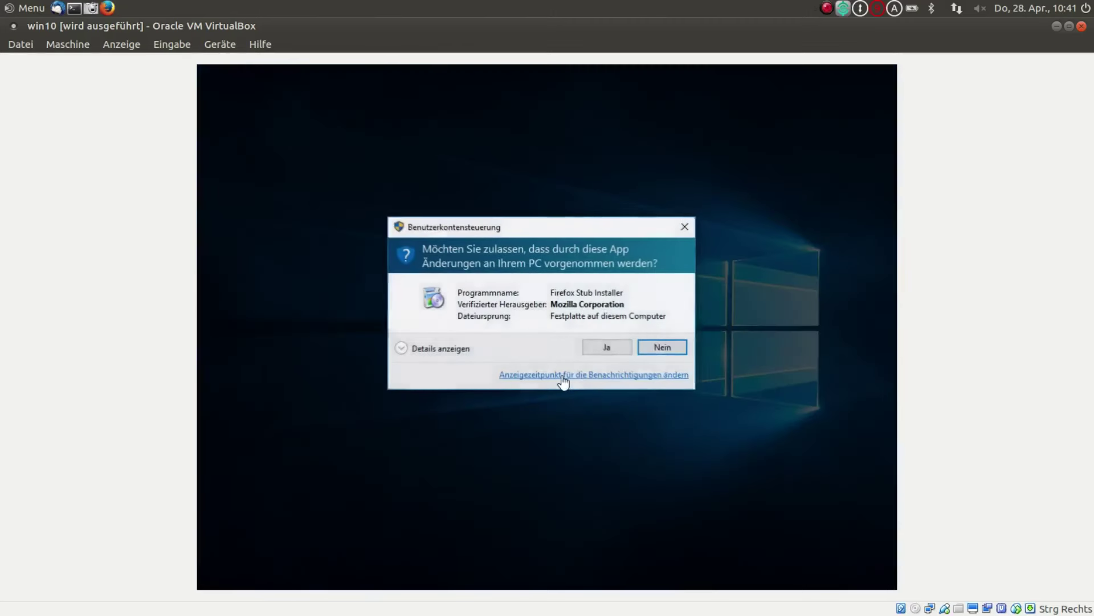
left_click(604, 348)
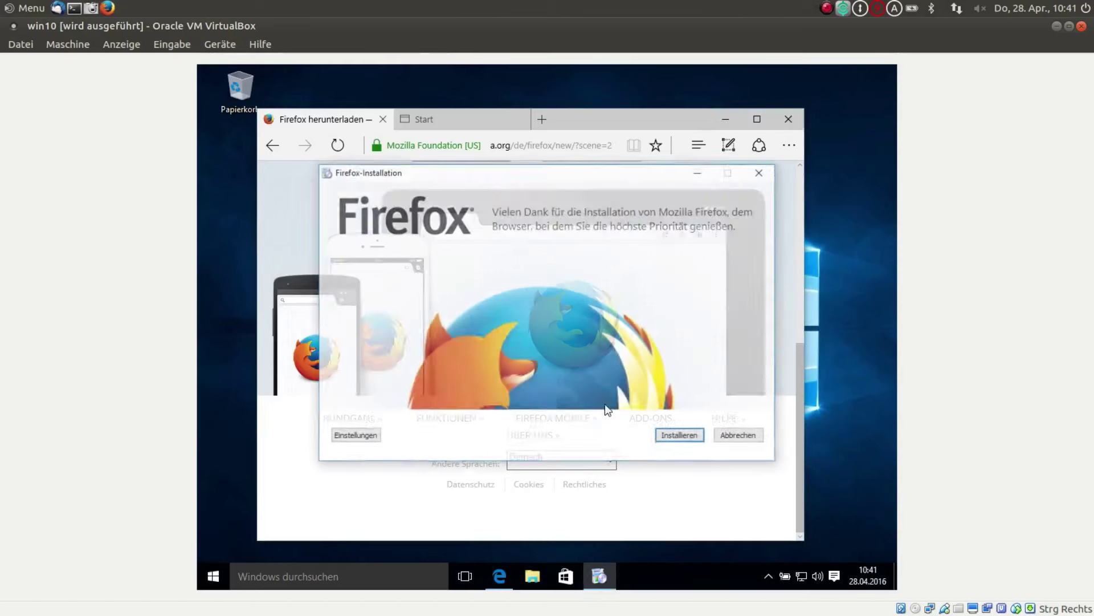
left_click(682, 439)
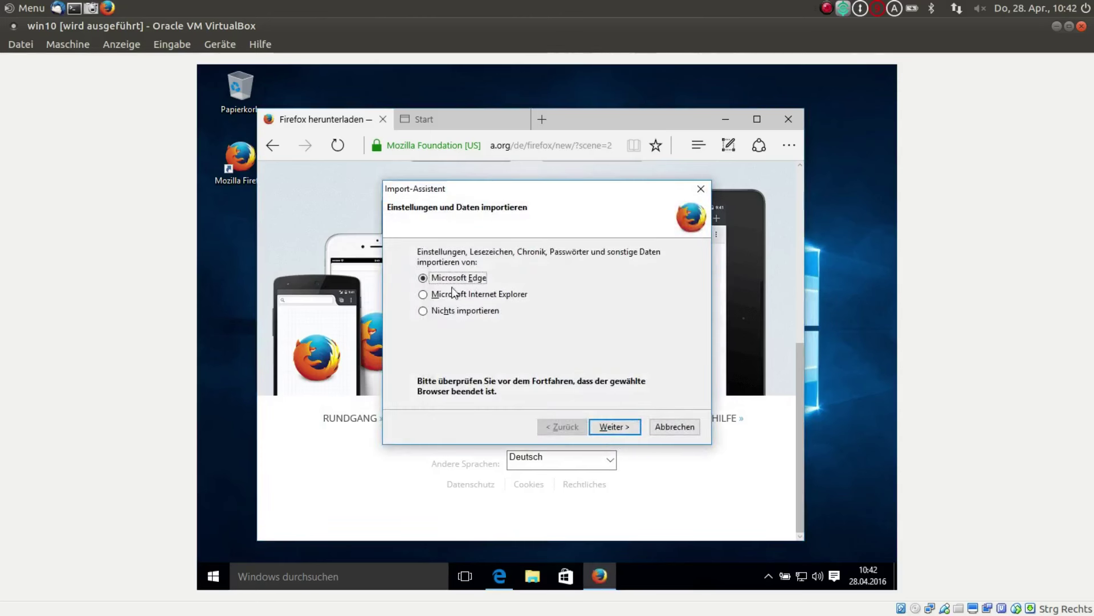
left_click(423, 311)
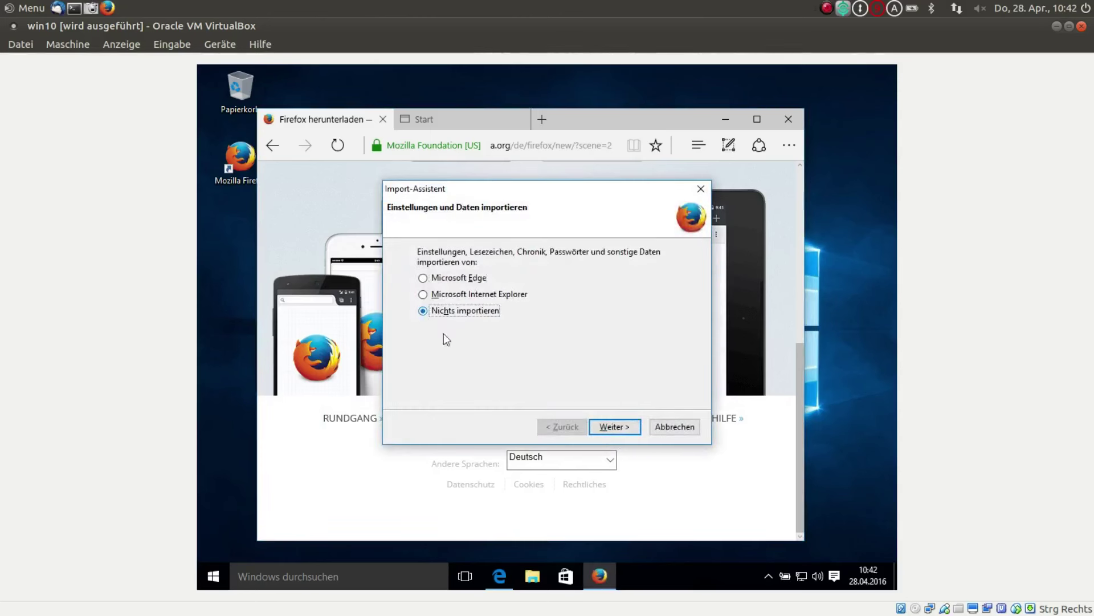
left_click(606, 426)
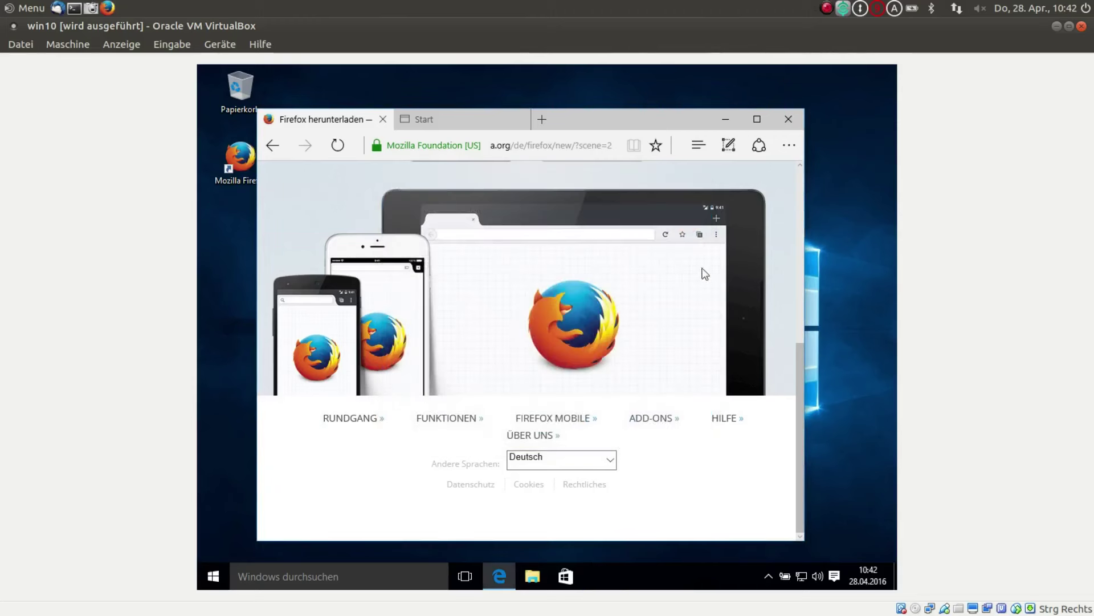
left_click(788, 121)
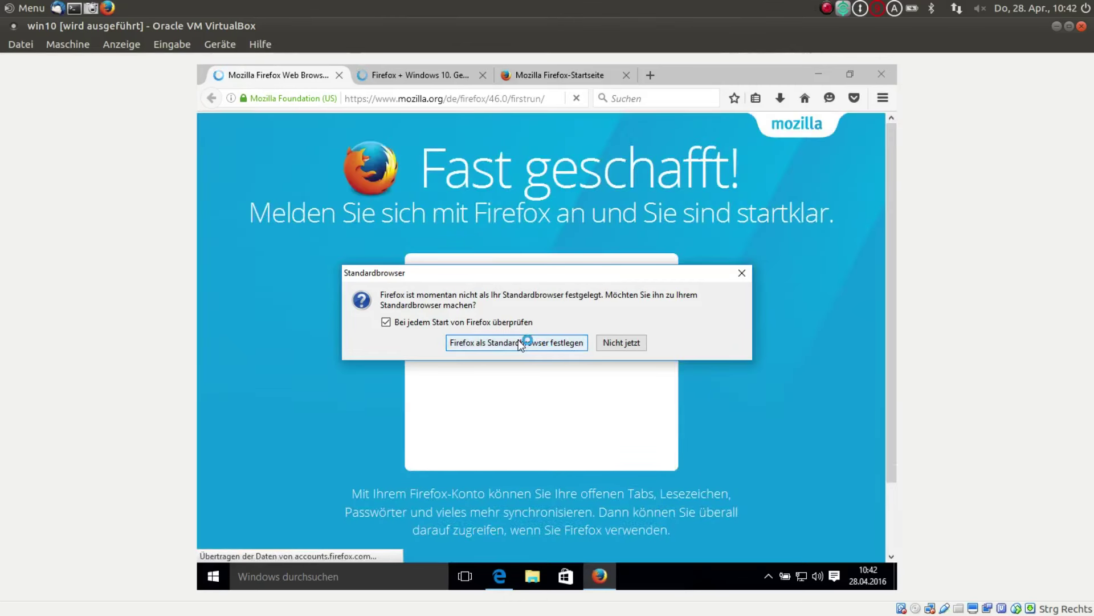
- Set Firefox as the Webbrowser under Standard-Apps and close Settings
left_click(520, 342)
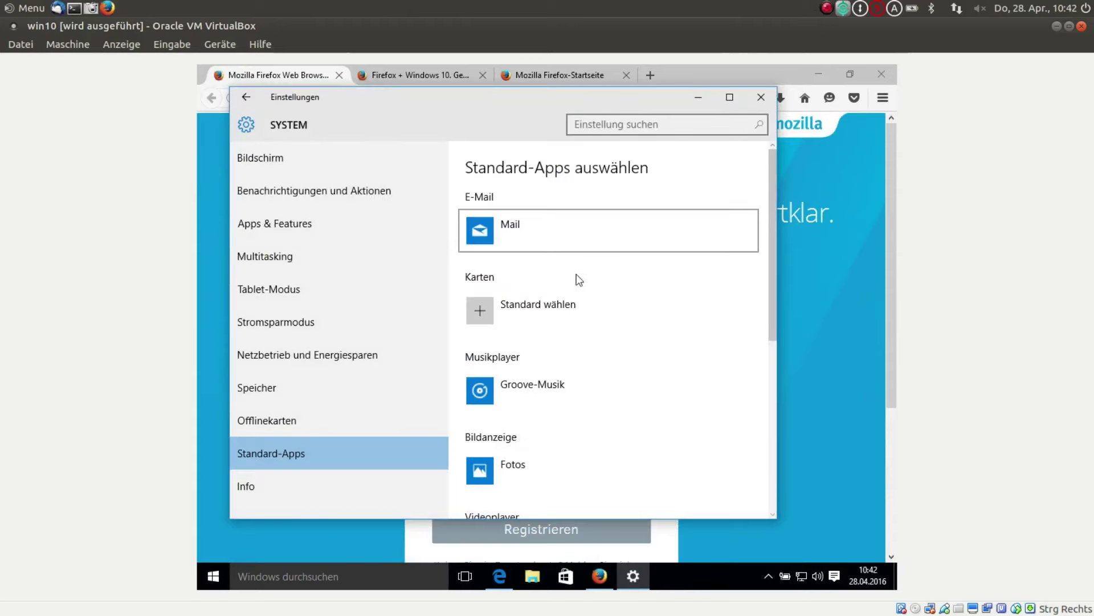
scroll(614, 320, "down", 3)
scroll(614, 321, "down", 2)
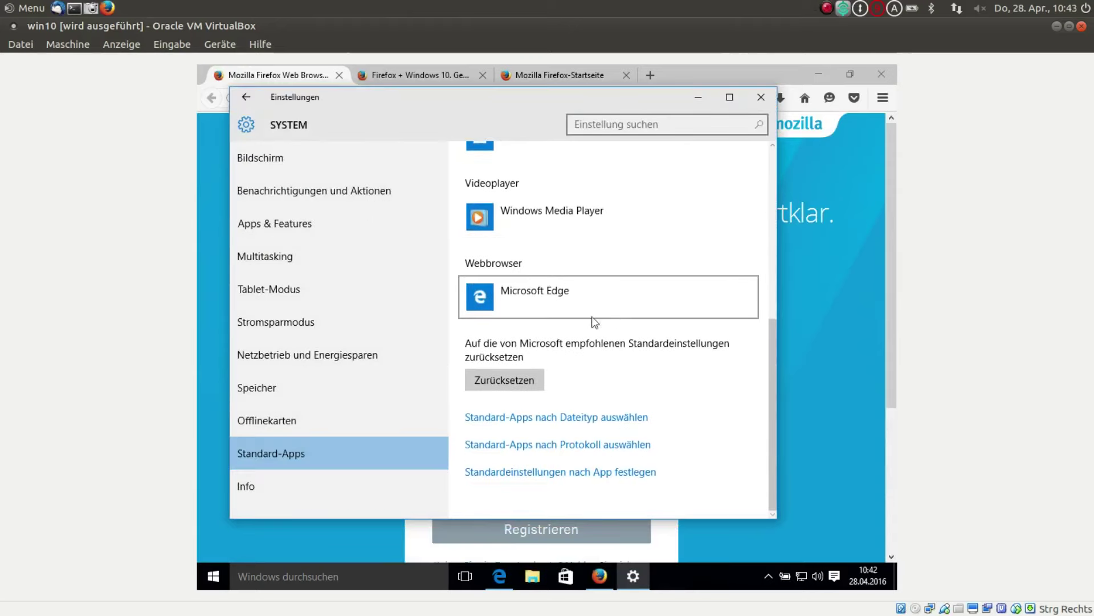
left_click(512, 293)
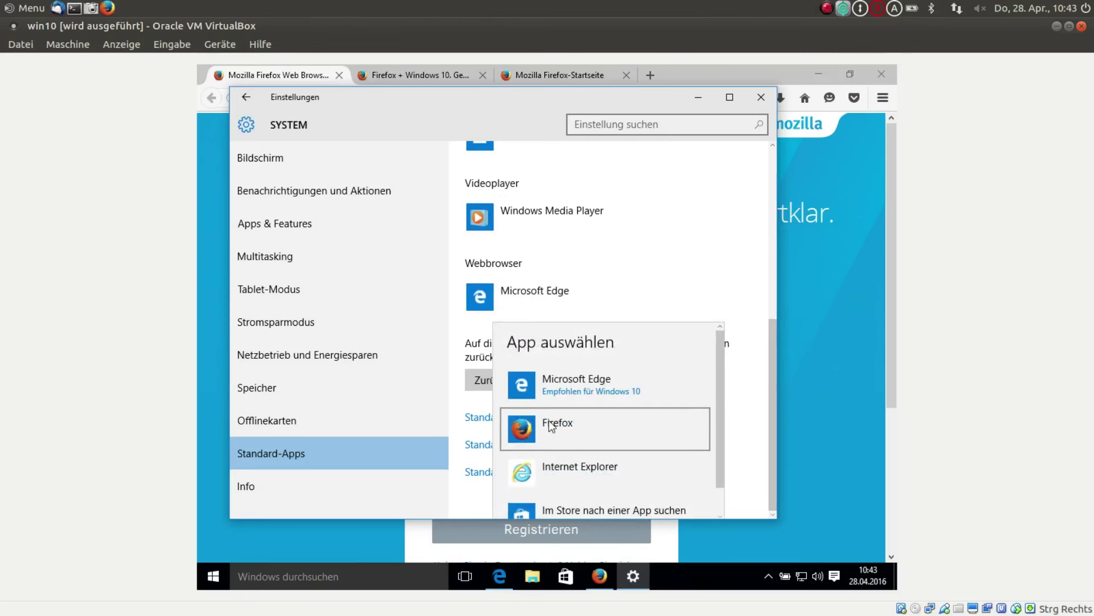
left_click(551, 427)
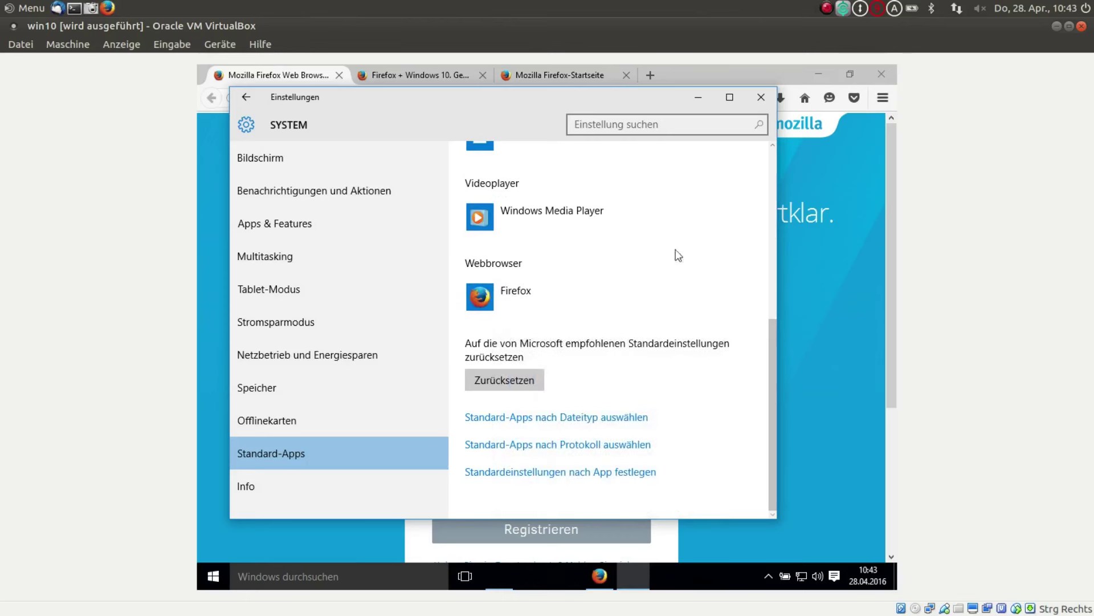
left_click(765, 96)
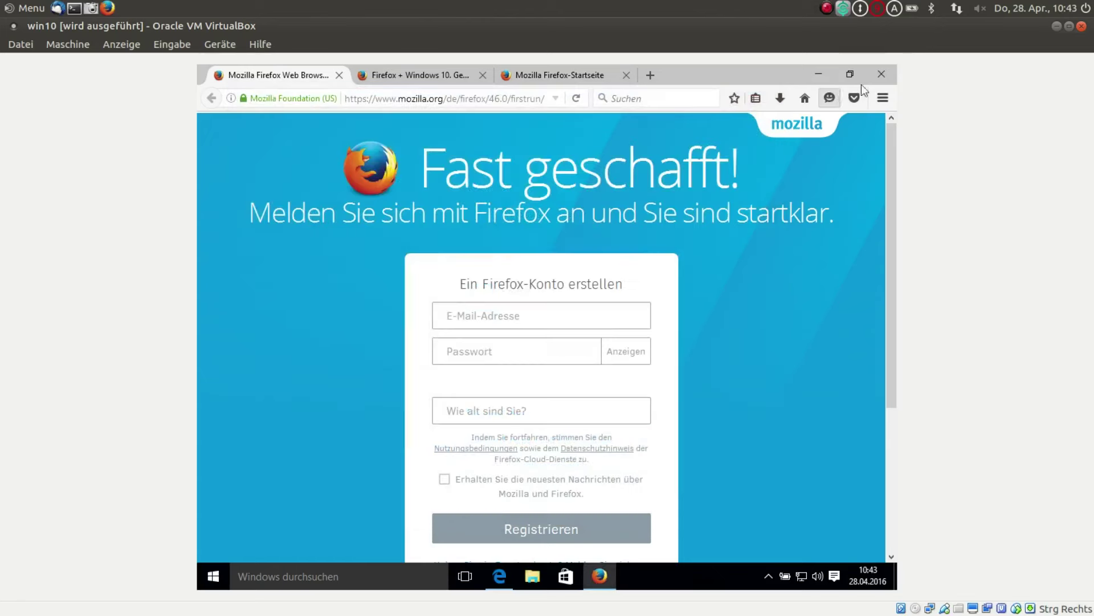
scroll(674, 358, "down", 4)
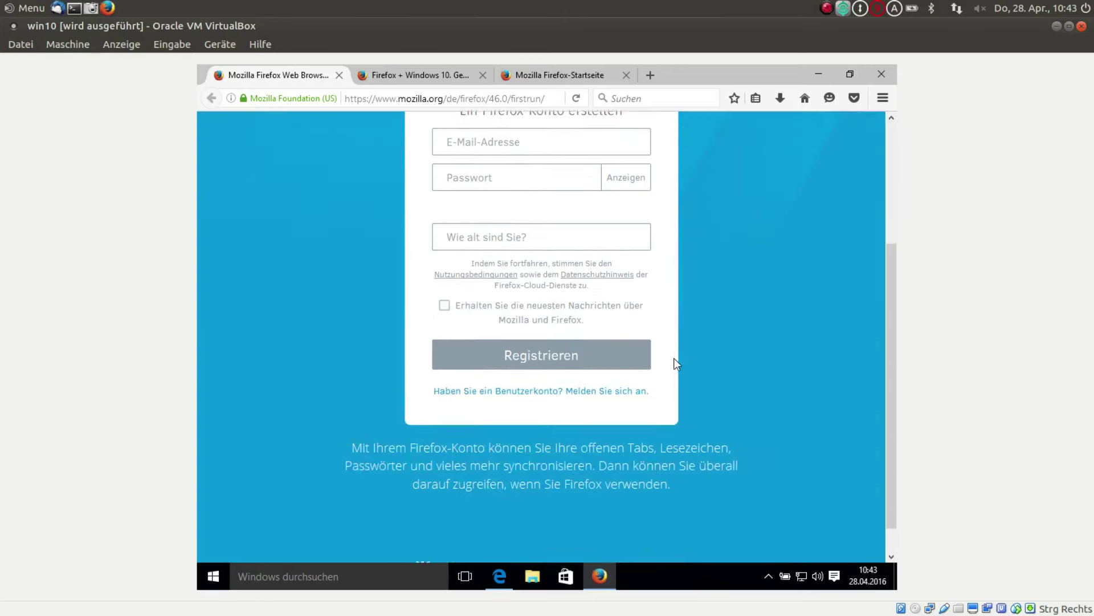
scroll(673, 359, "up", 4)
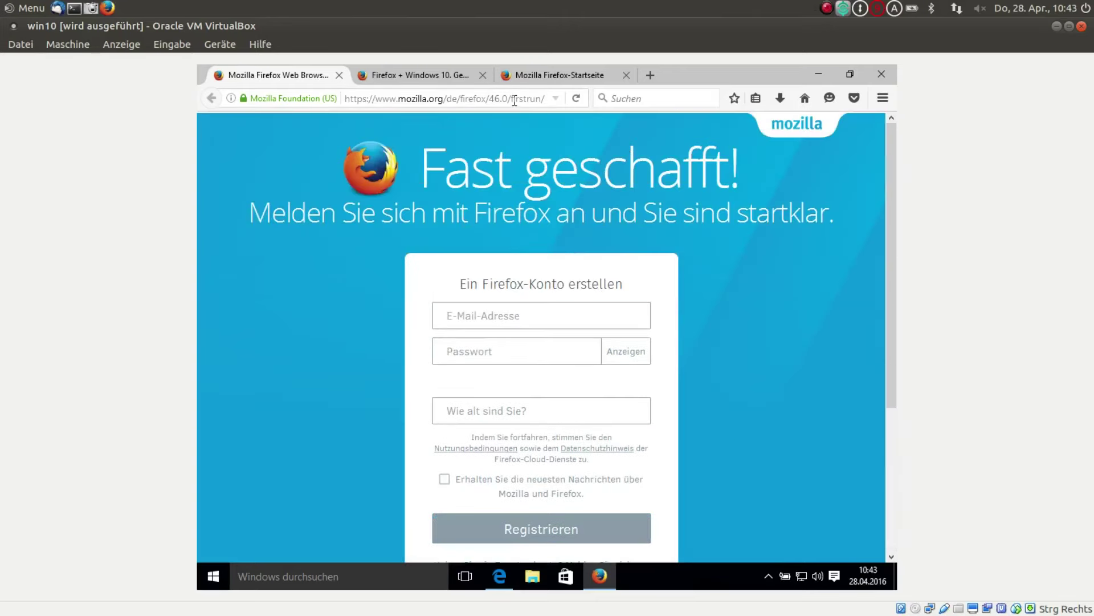
- Search Google for 'o&o shutup' and open the O&O ShutUp10 product page
left_click(479, 97)
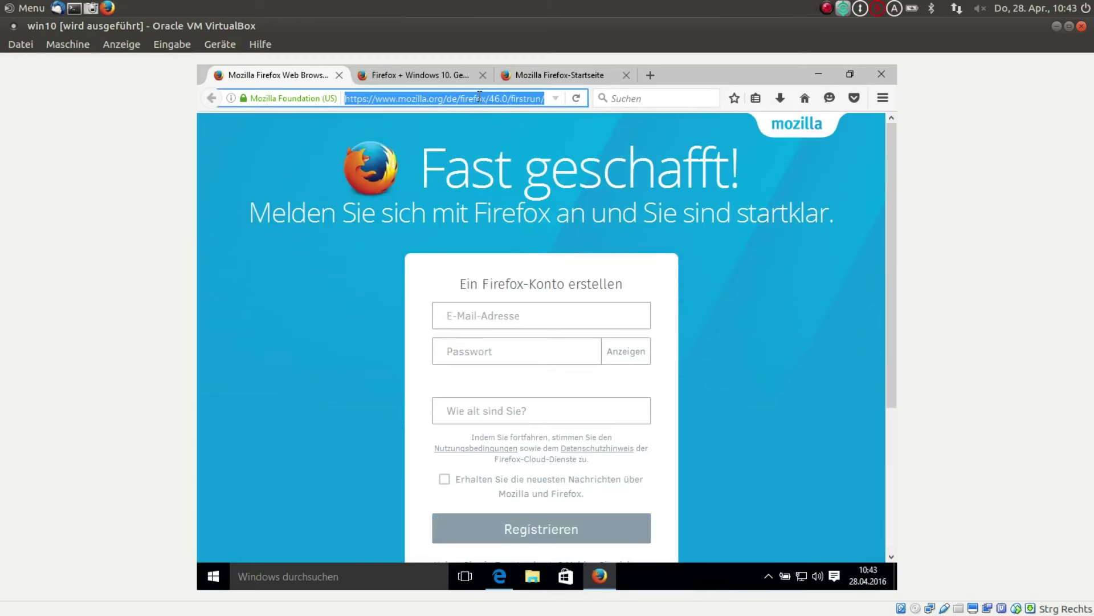
type("o&")
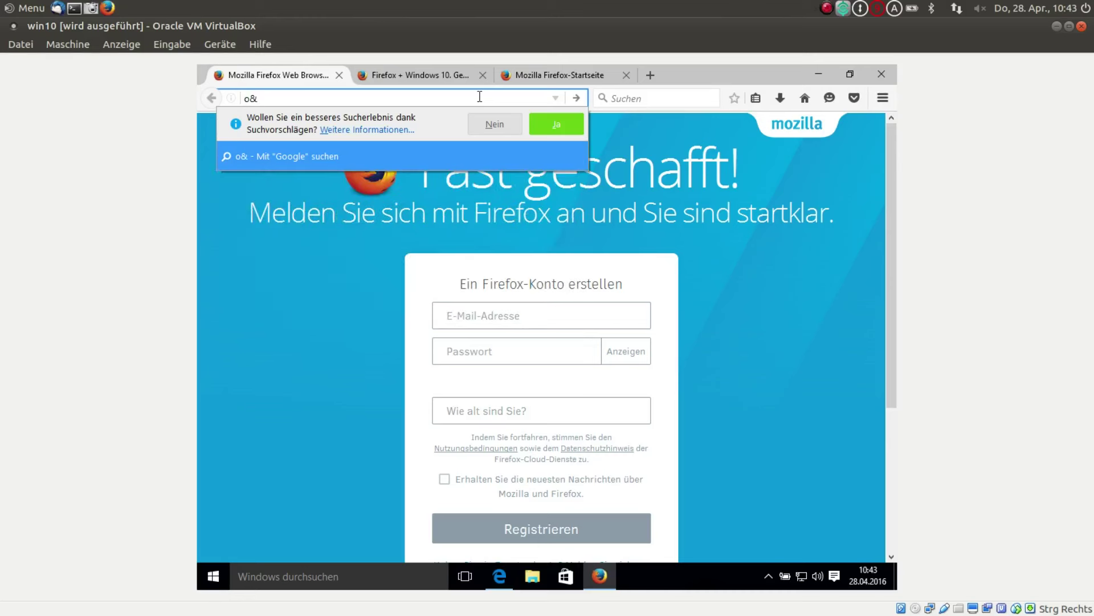
type("o shutup")
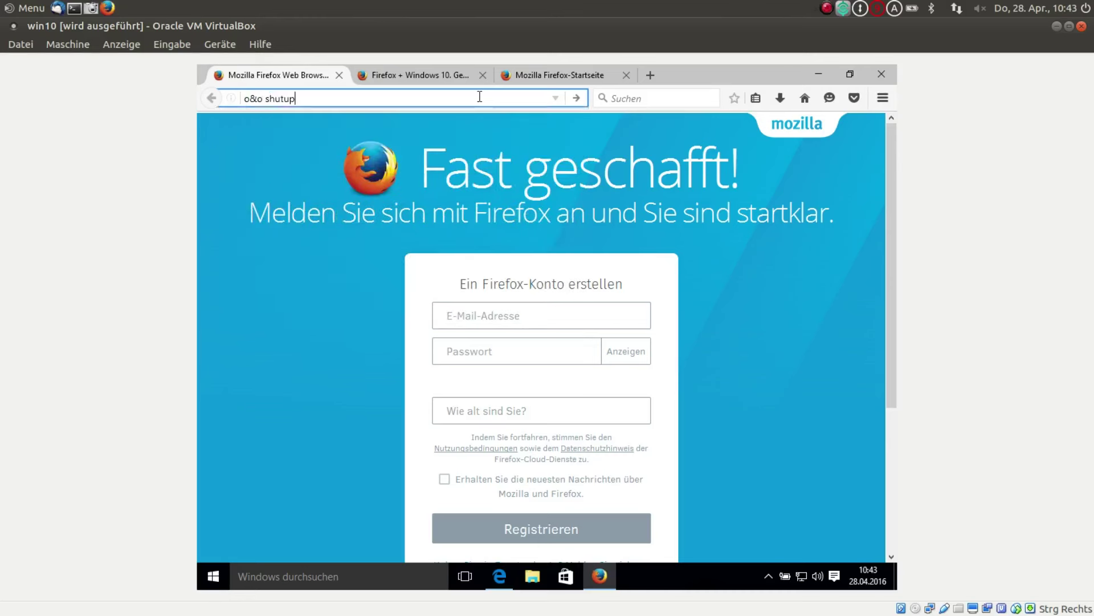
key("Return")
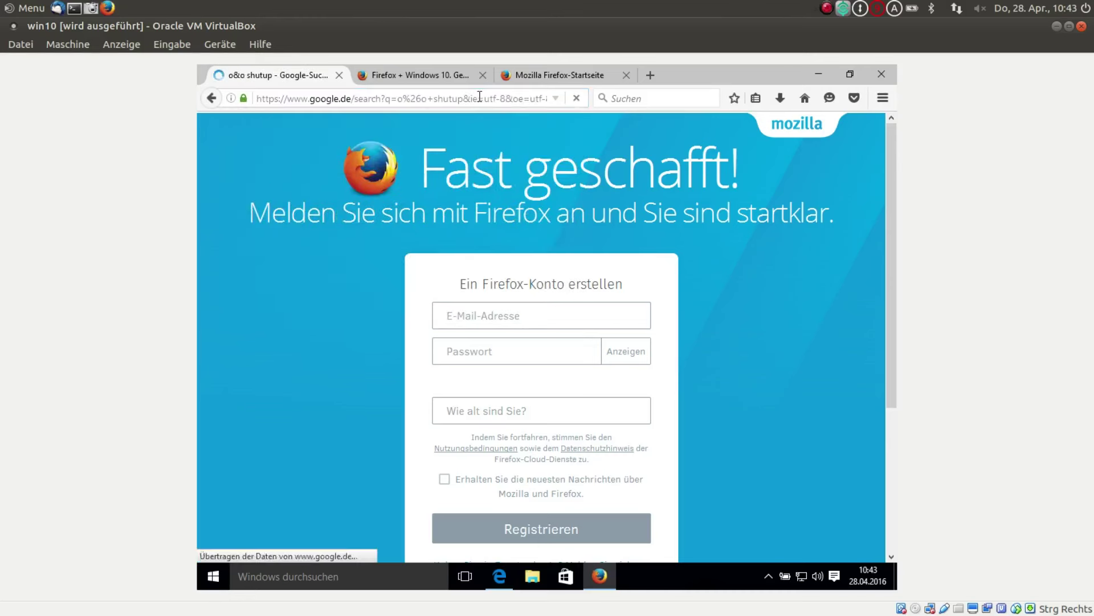
scroll(561, 386, "down", 3)
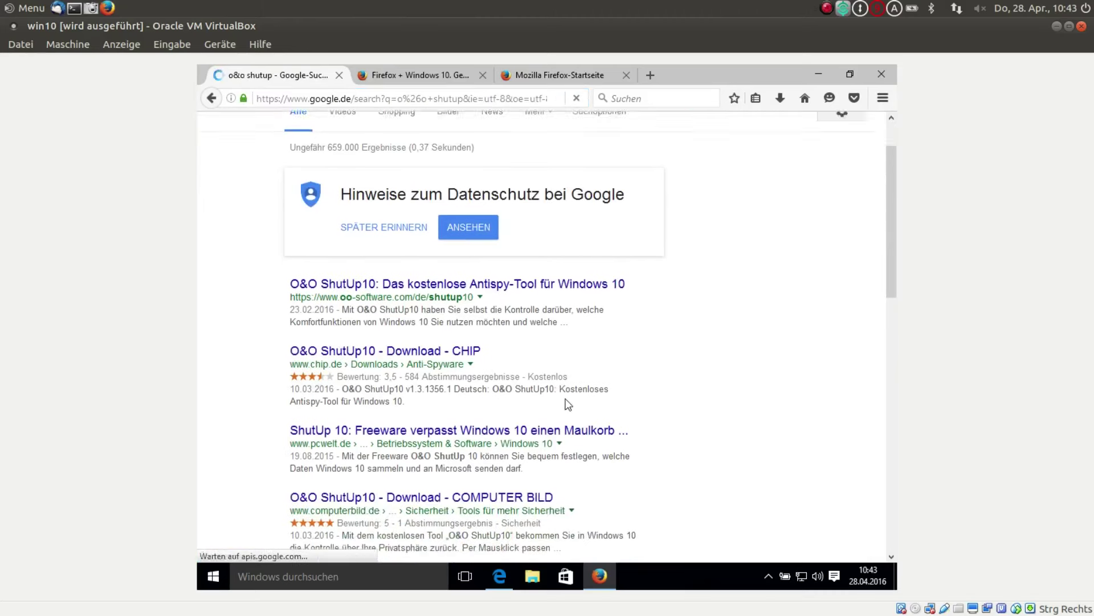
left_click(431, 269)
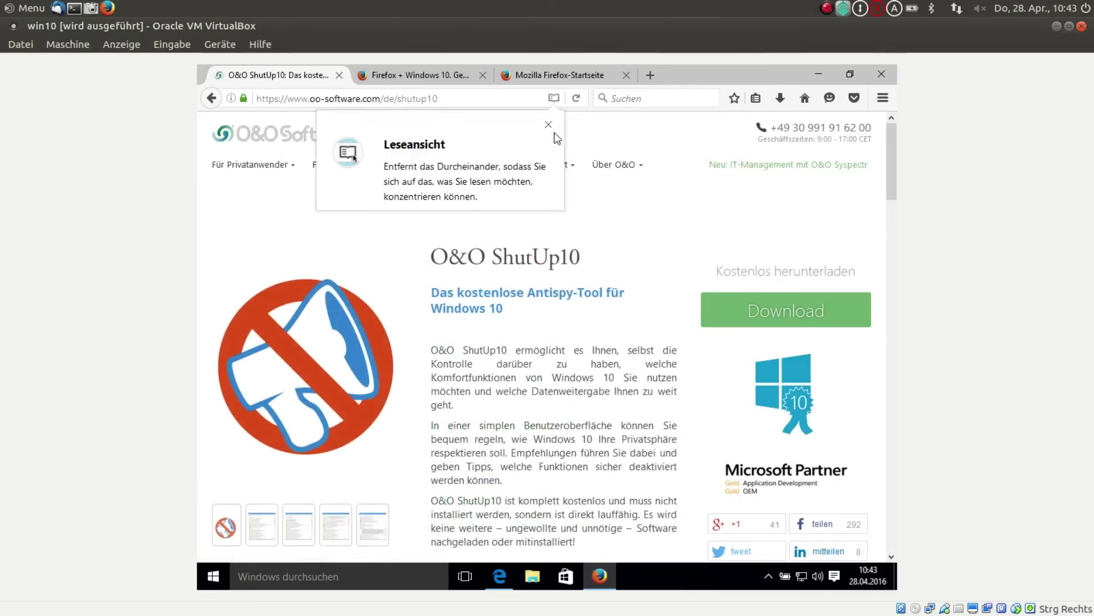
- Dismiss the reader view hint and download OOSU10.zip
left_click(548, 124)
scroll(772, 316, "down", 3)
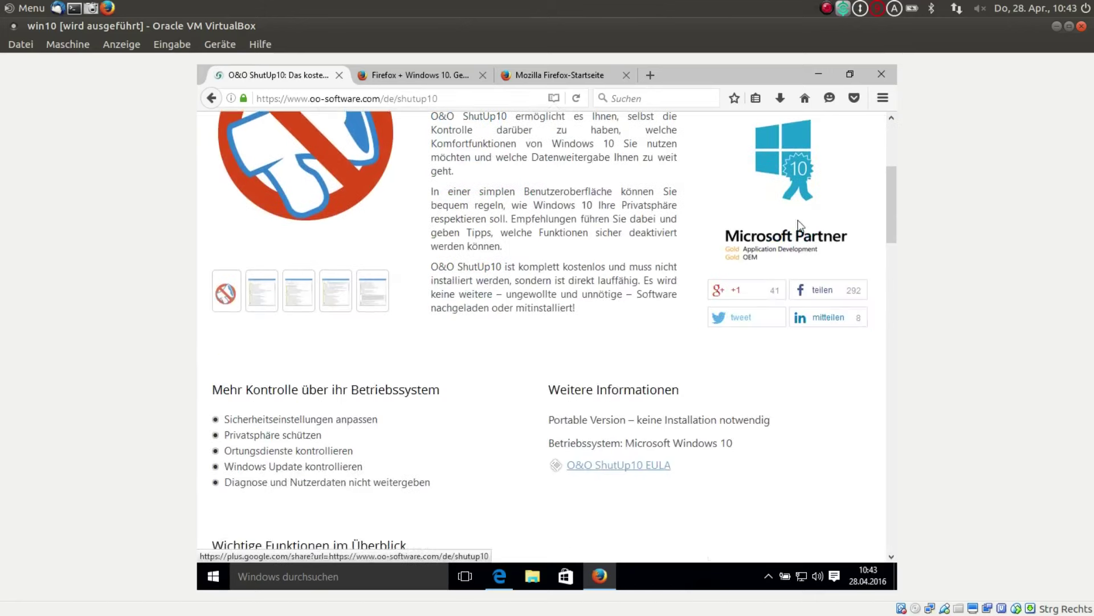
scroll(797, 190, "up", 1)
left_click(798, 165)
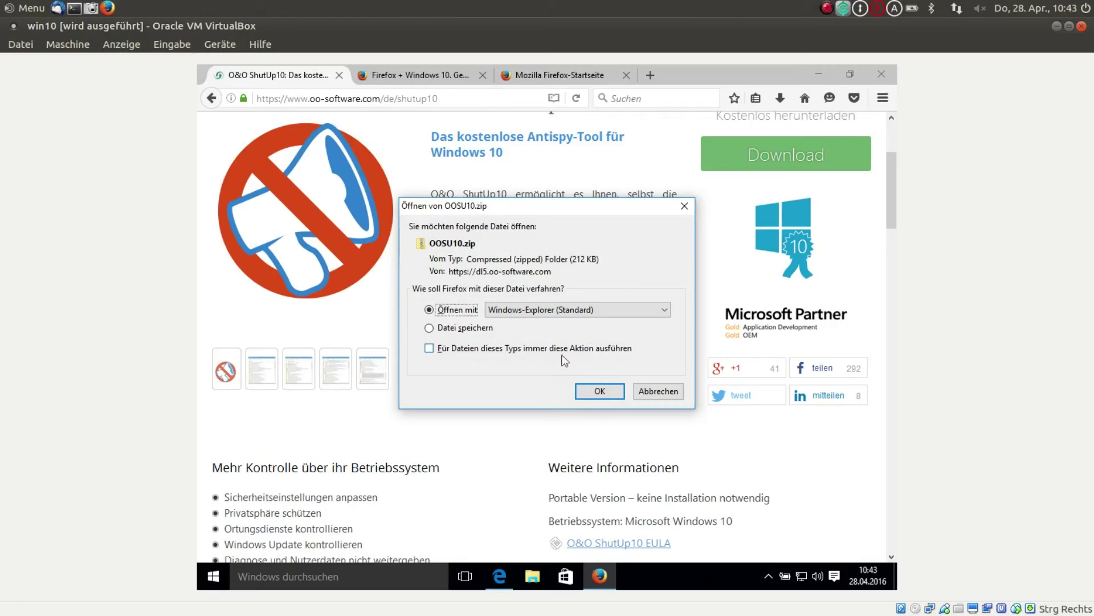
- Open the Temp folder holding the downloaded OOSU10.zip from the browser's downloads list
left_click(595, 390)
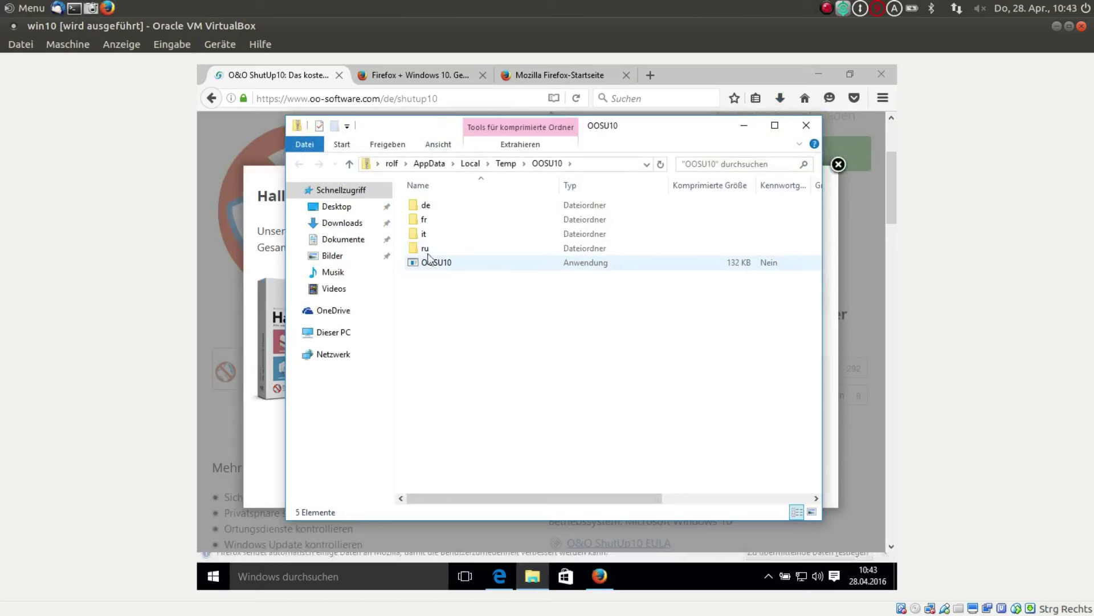
left_click(342, 224)
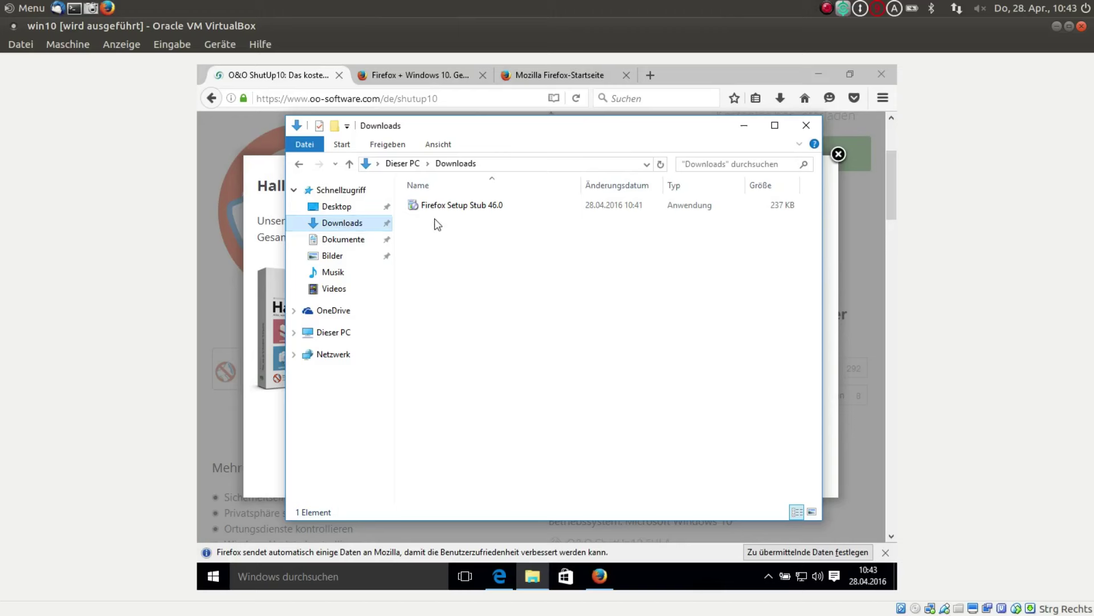
left_click(806, 126)
left_click(780, 99)
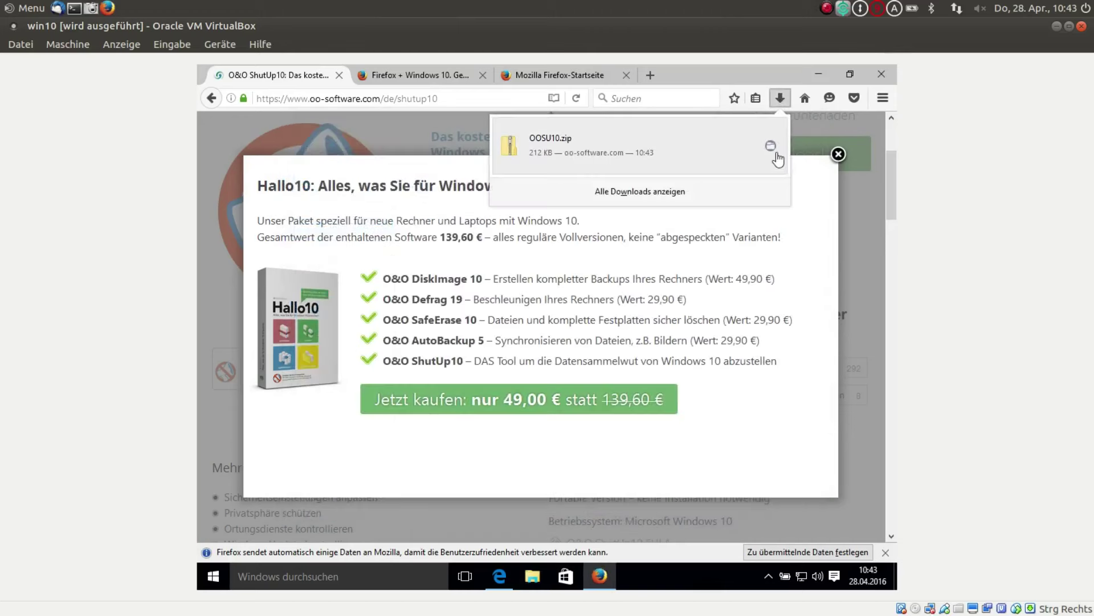
left_click(770, 146)
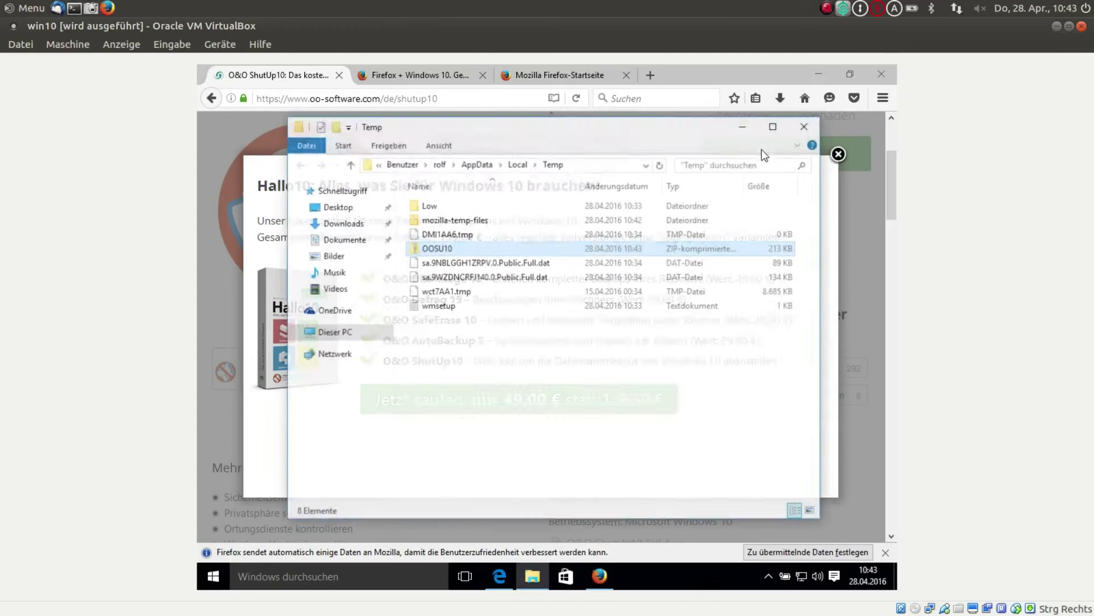
- Extract all of OOSU10.zip into Dokumente\OOSU10 and launch the OOSU10 program
right_click(445, 250)
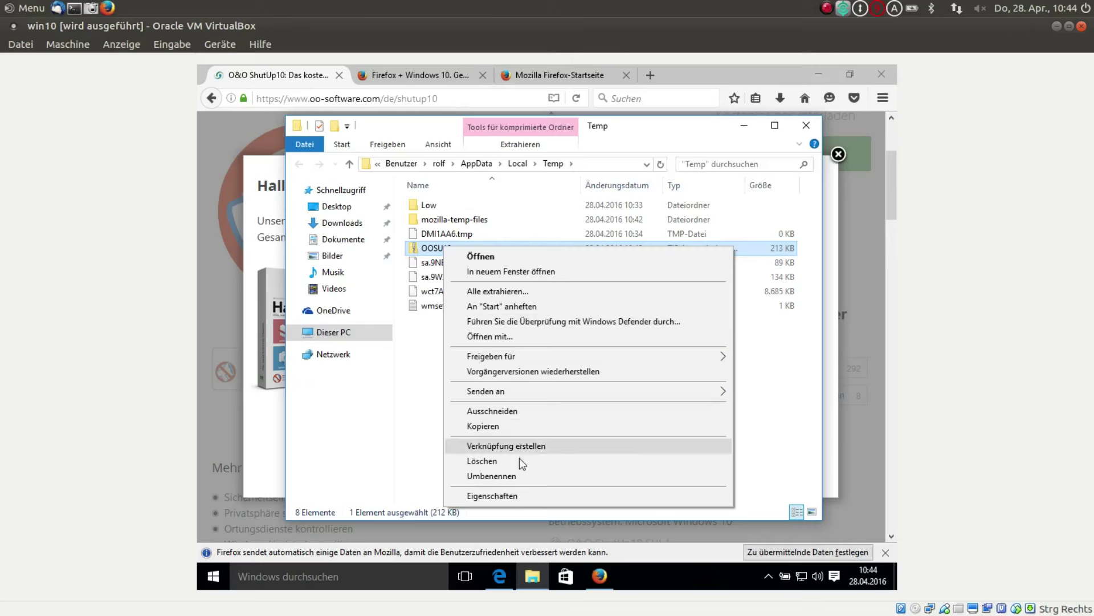
left_click(522, 292)
left_click(660, 451)
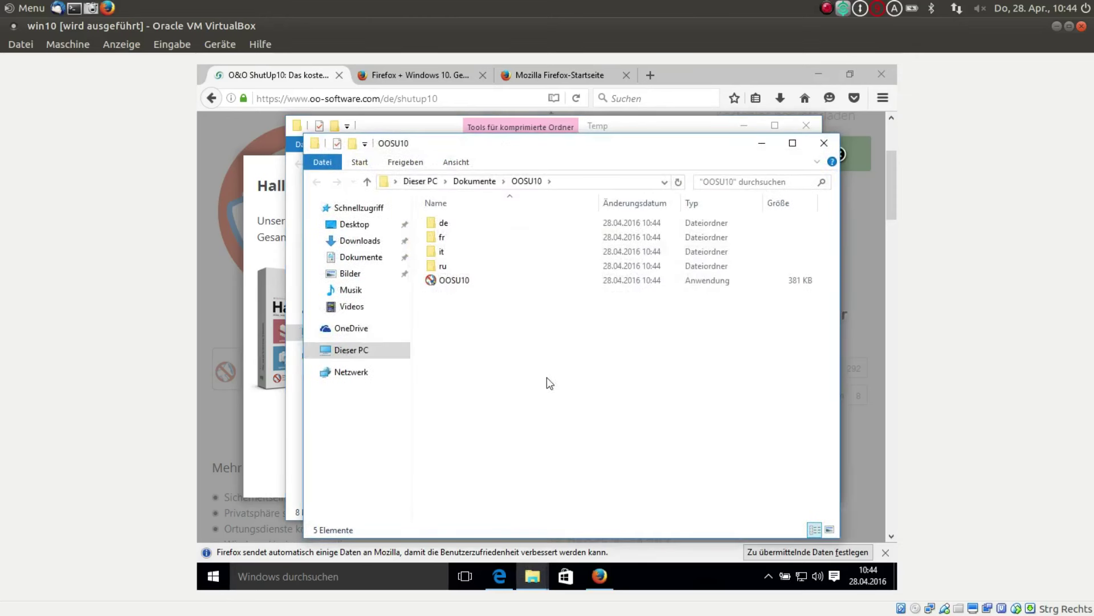
double_click(453, 280)
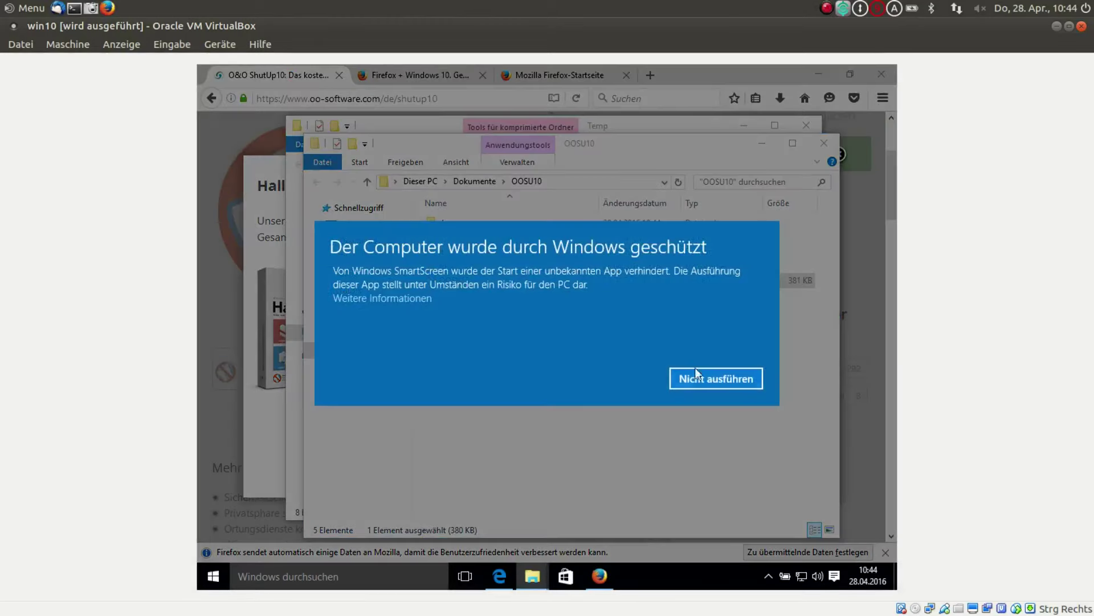
- Run OOSU10 despite SmartScreen, approve it as administrator, and maximize the ShutUp10 window
left_click(402, 302)
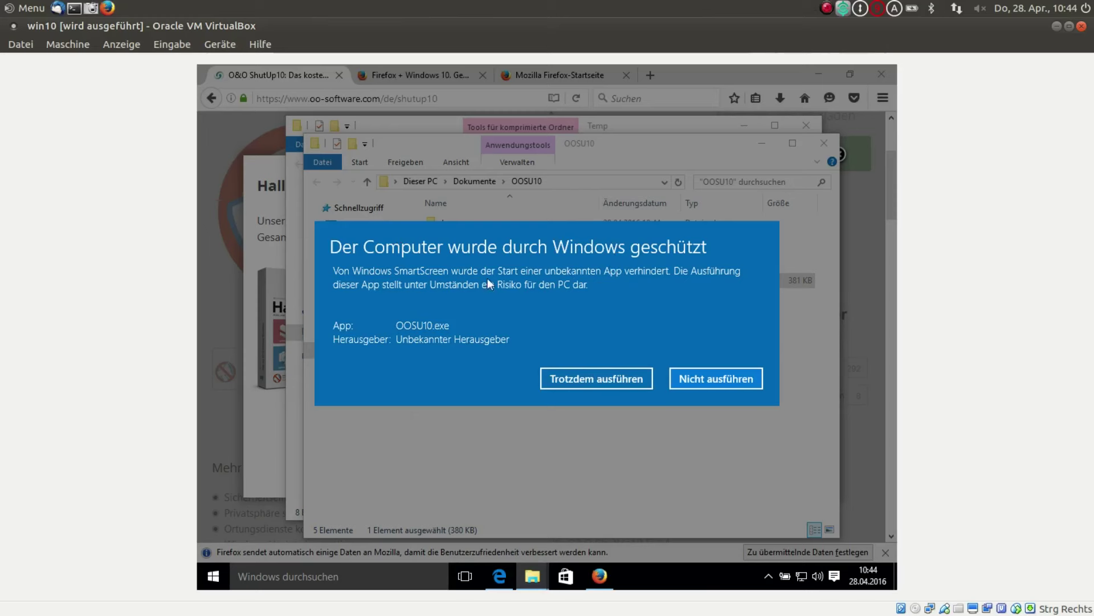
left_click(587, 378)
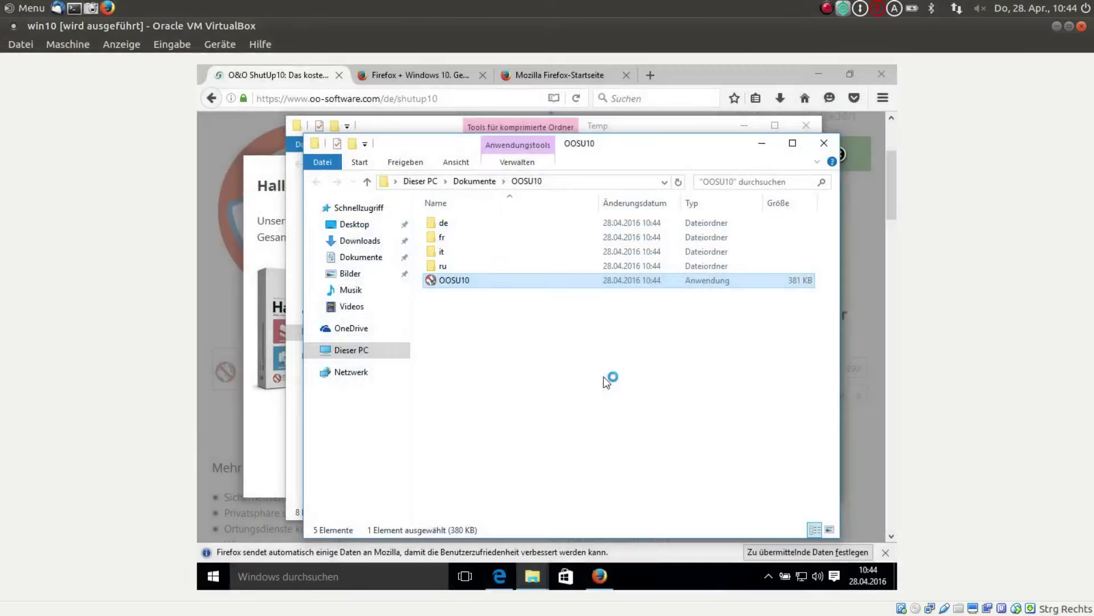
left_click(605, 347)
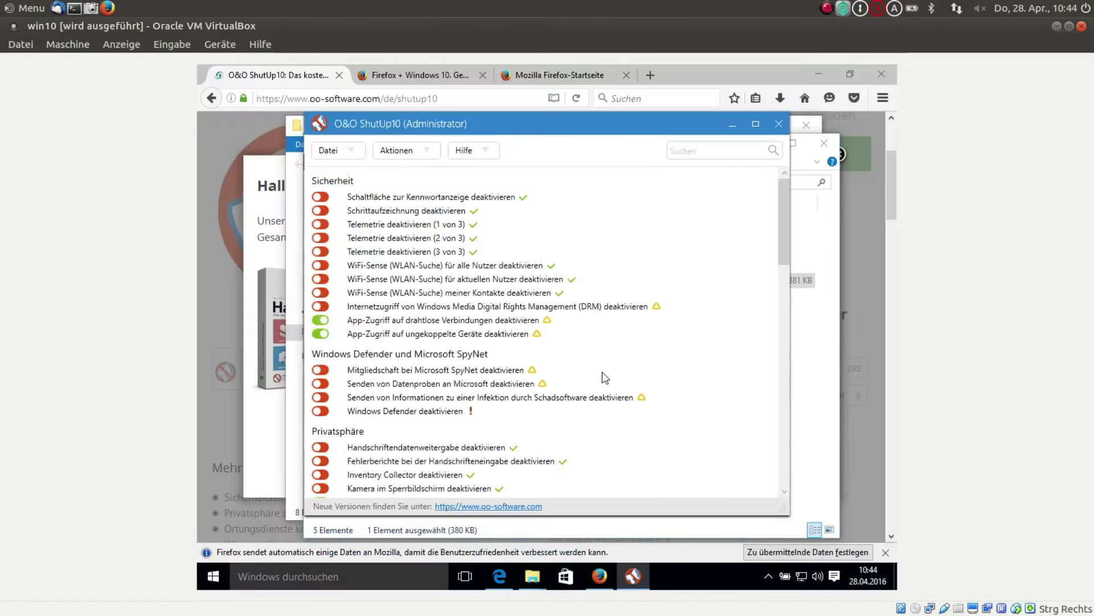
left_click(756, 126)
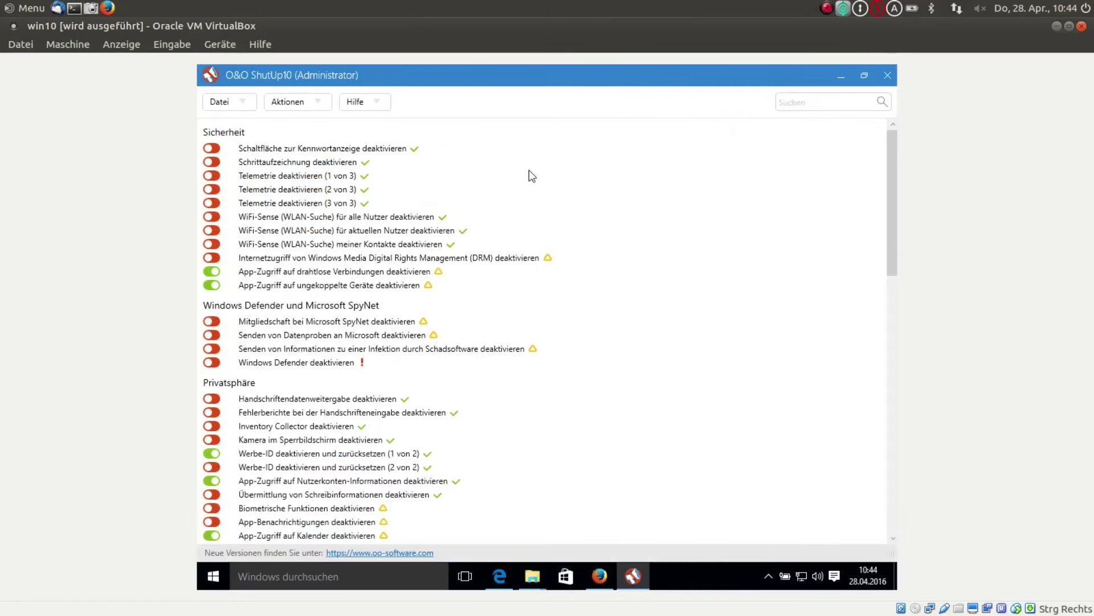
- Apply all recommended settings from the Aktionen menu, continuing without a restore point
left_click(313, 103)
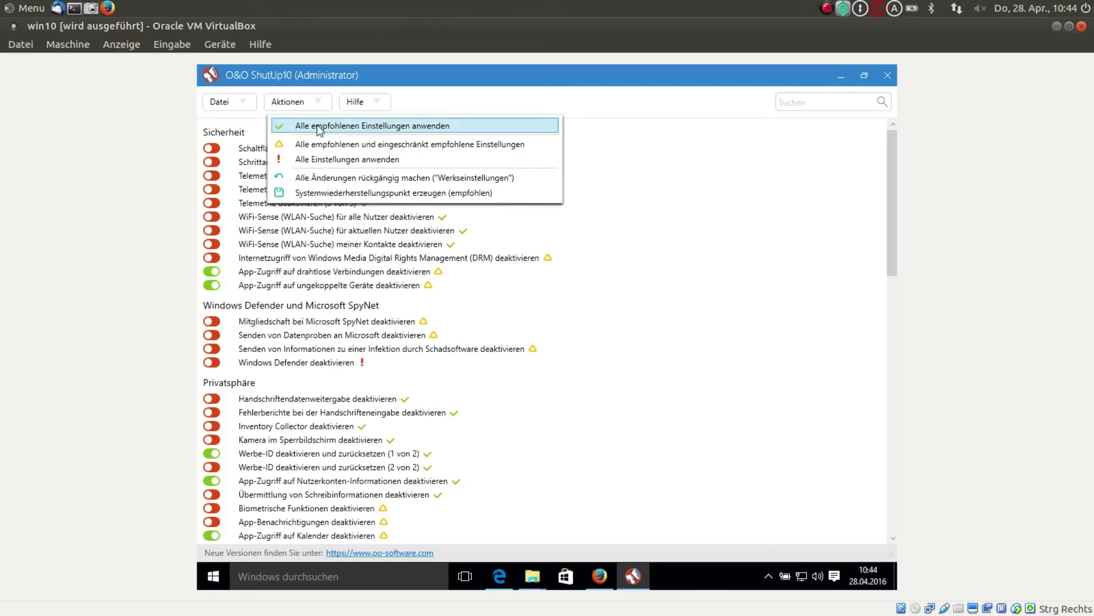
left_click(317, 125)
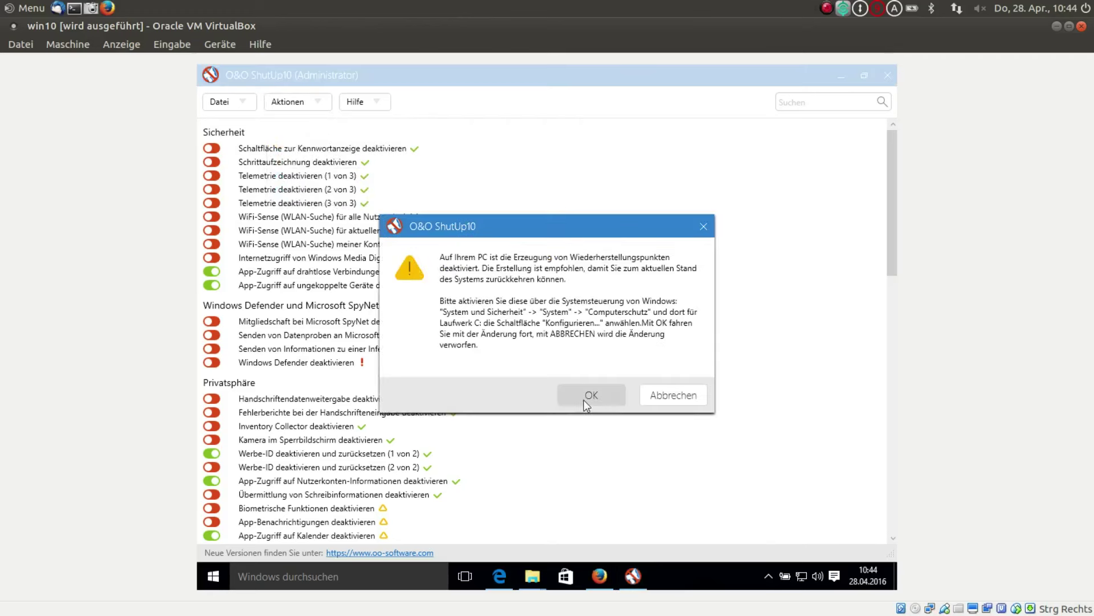
left_click(587, 397)
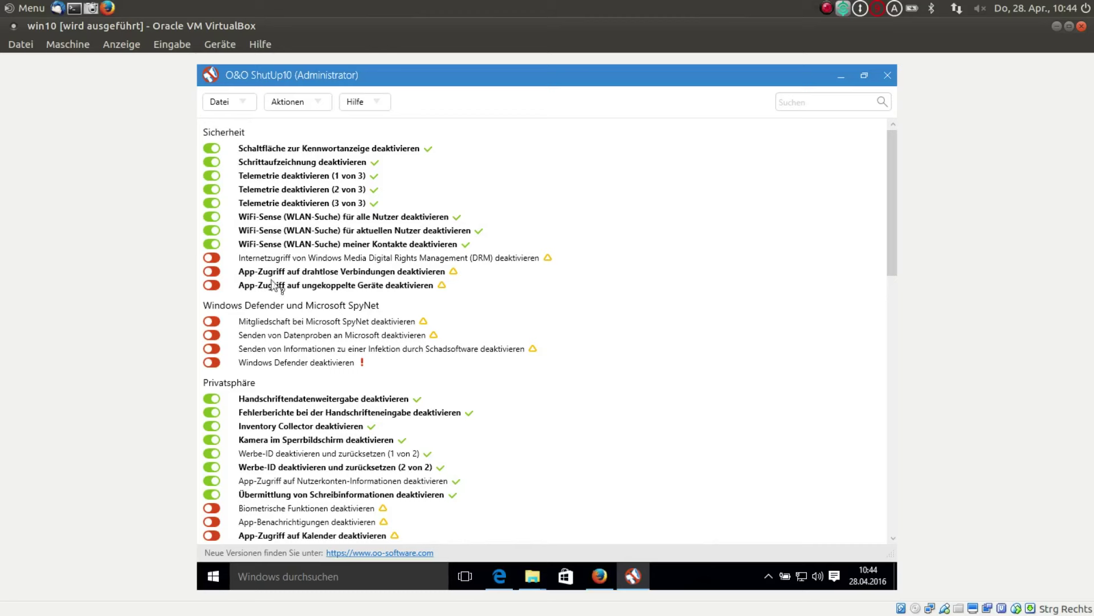
- Scroll the settings list and show the explanation for sending data samples to Microsoft
scroll(390, 331, "down", 4)
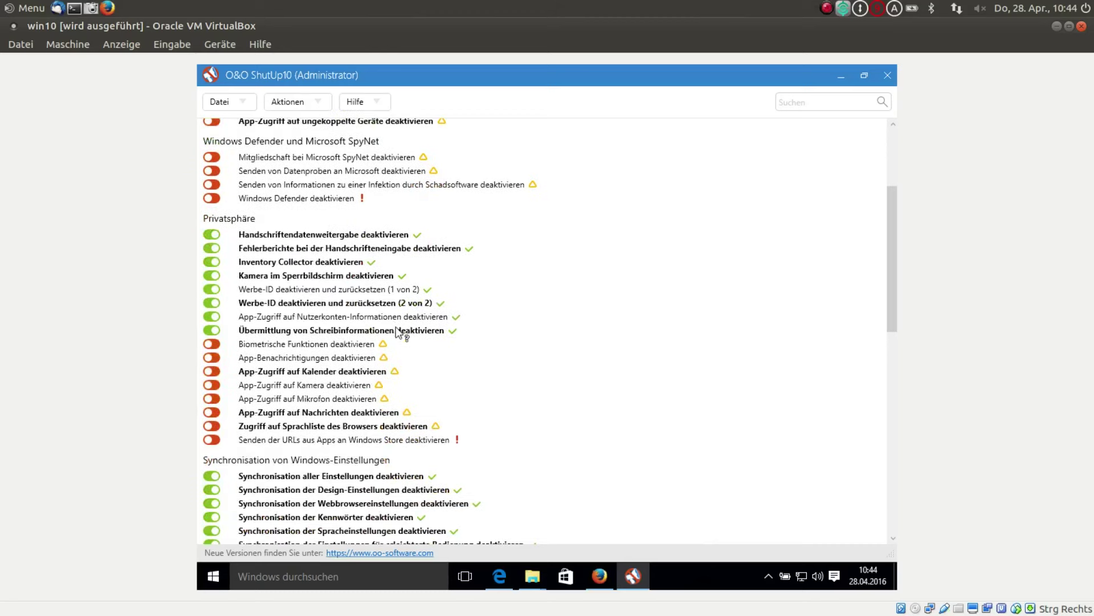
scroll(401, 333, "down", 2)
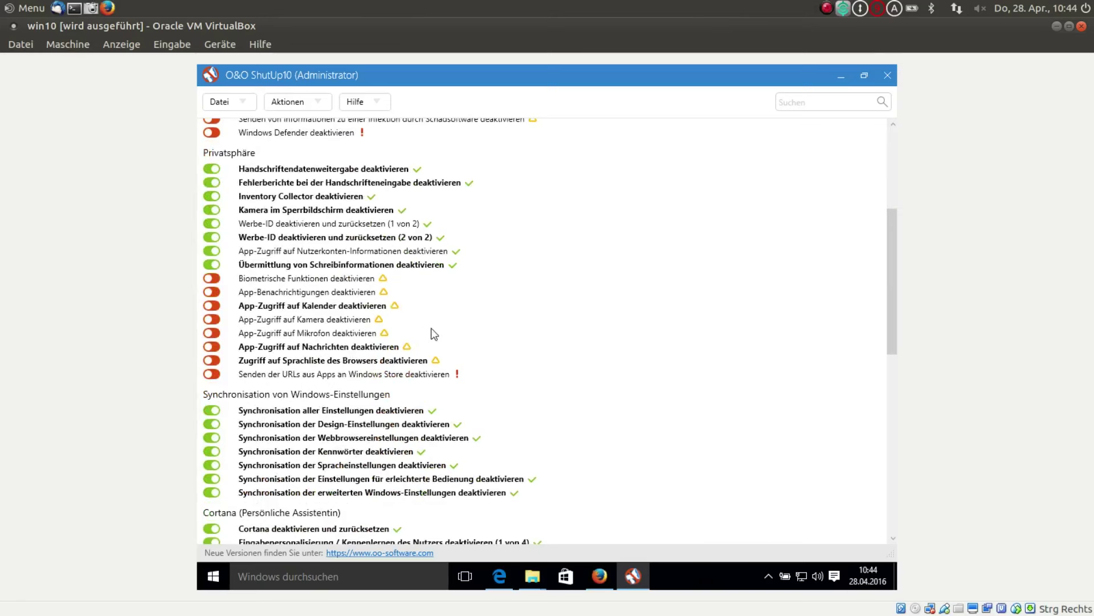
scroll(362, 302, "up", 5)
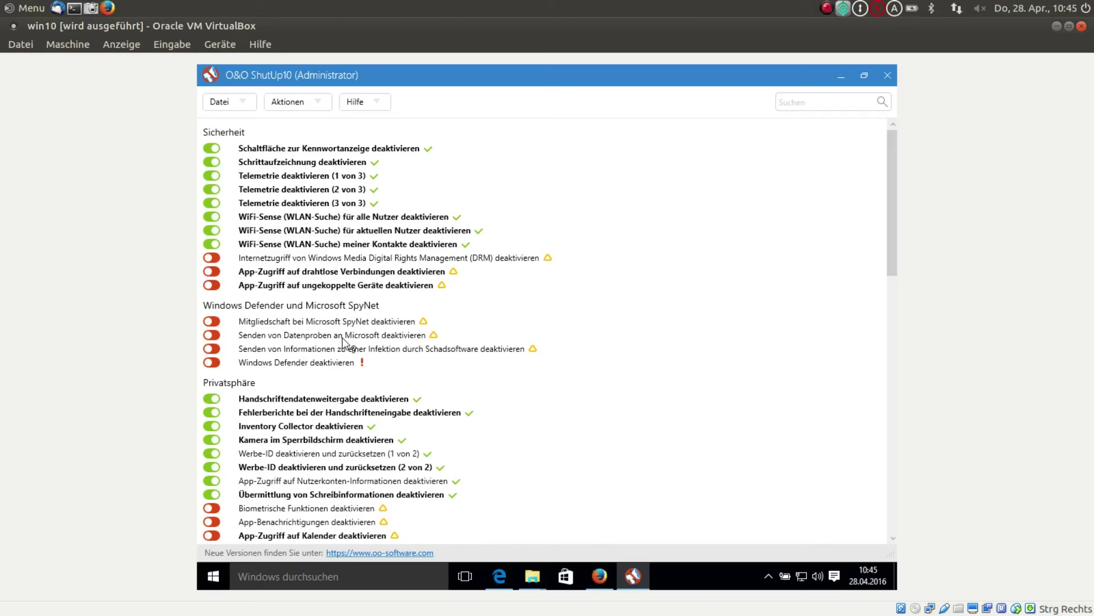
left_click(342, 338)
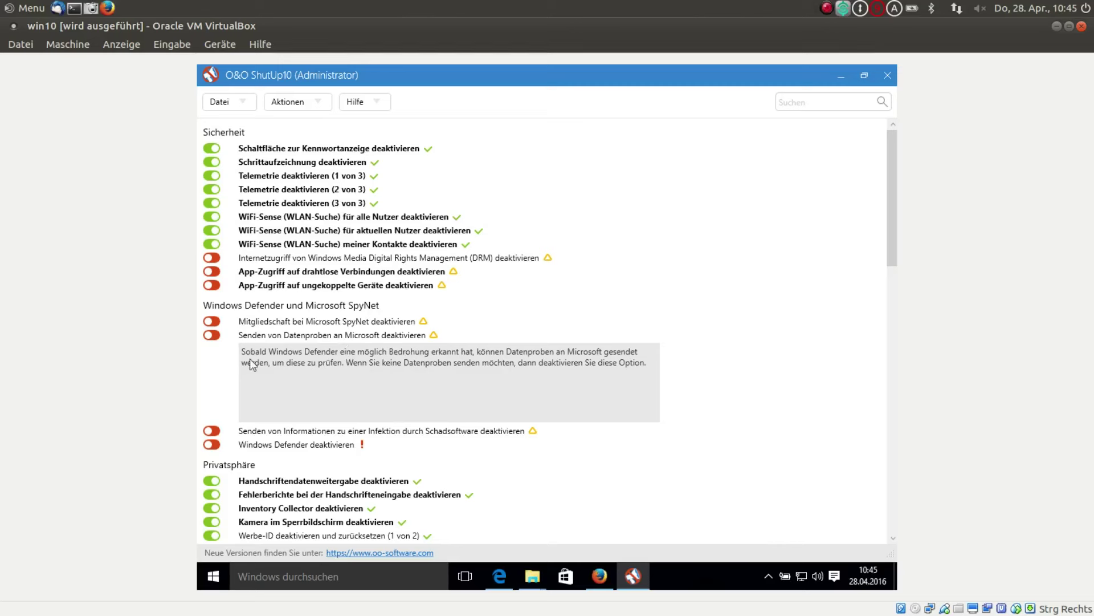
- Scroll through the ShutUp10 settings list to review the applied changes
scroll(543, 469, "down", 5)
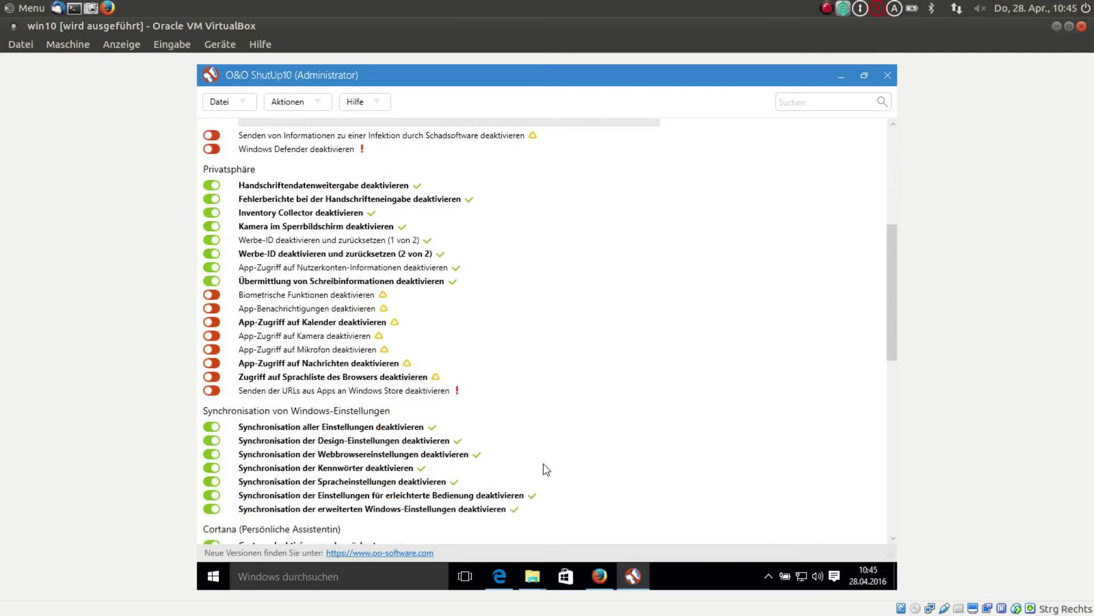
scroll(546, 468, "down", 1)
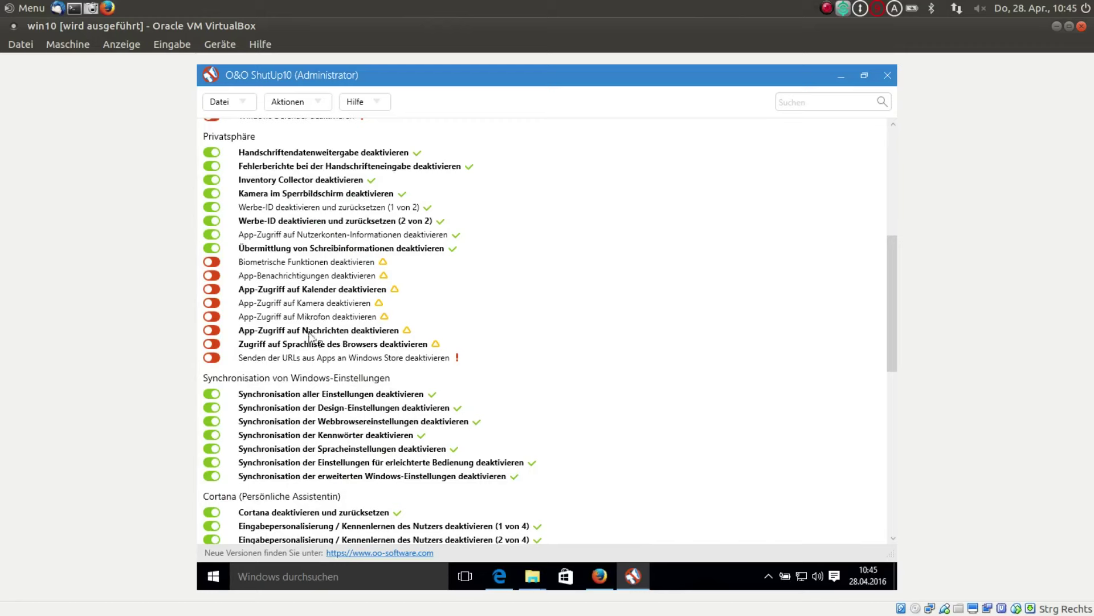
scroll(358, 391, "down", 1)
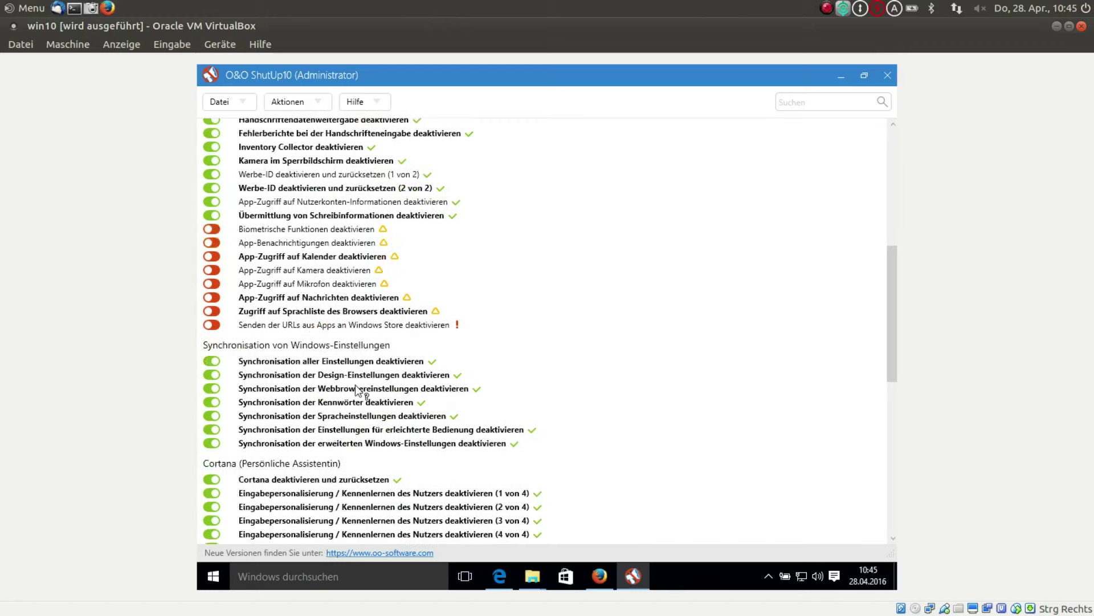
scroll(357, 391, "down", 11)
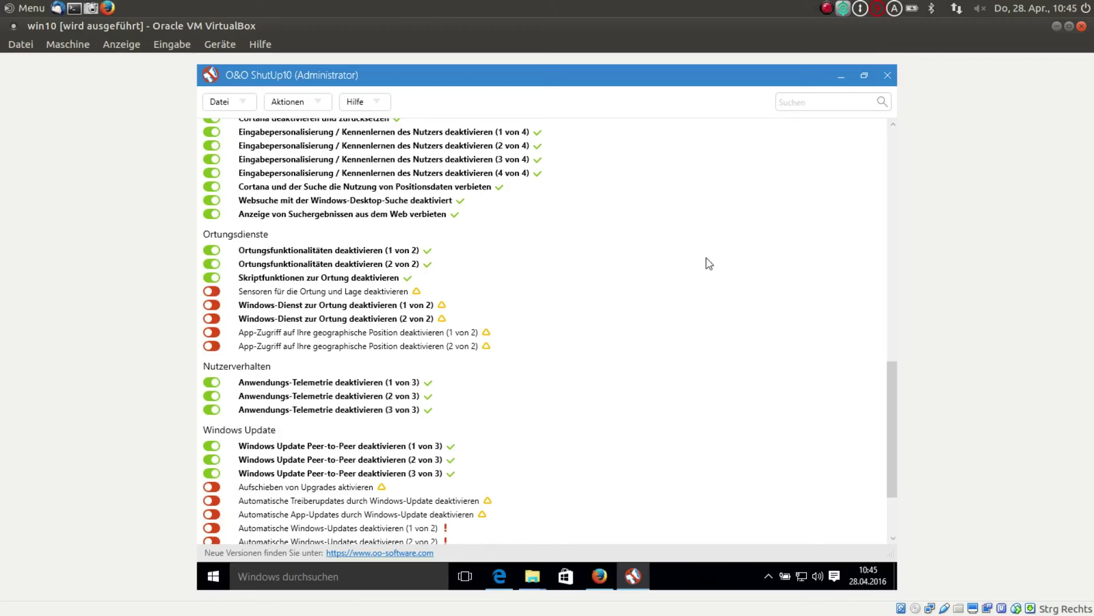
scroll(712, 240, "up", 3)
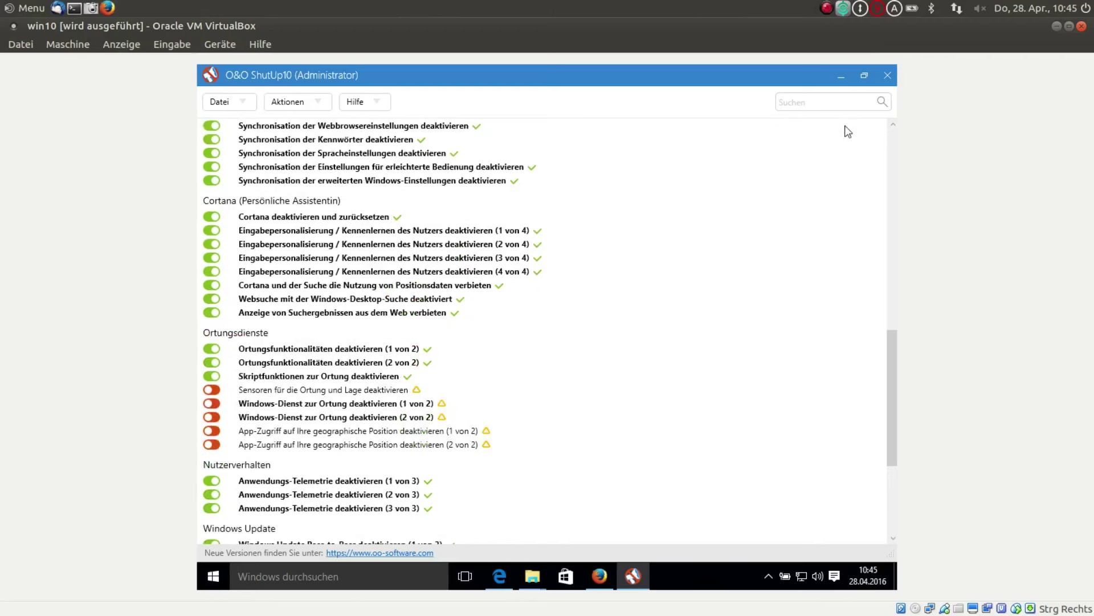
- Close ShutUp10 after the restart notice, plus the OOSU10 and Temp windows and the Hallo10 popup
left_click(887, 75)
left_click(667, 393)
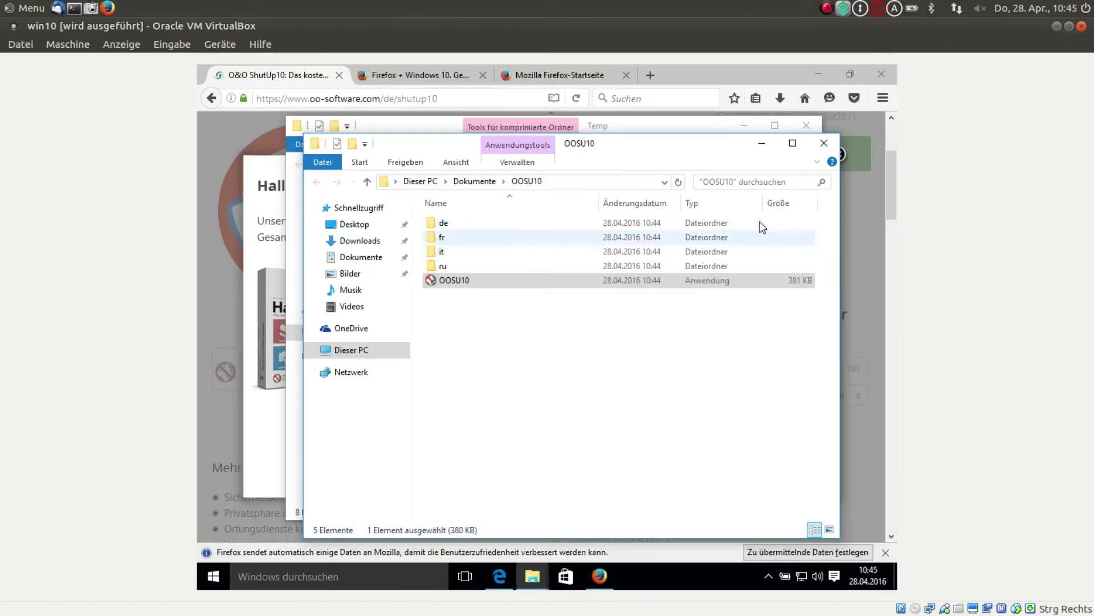
left_click(826, 143)
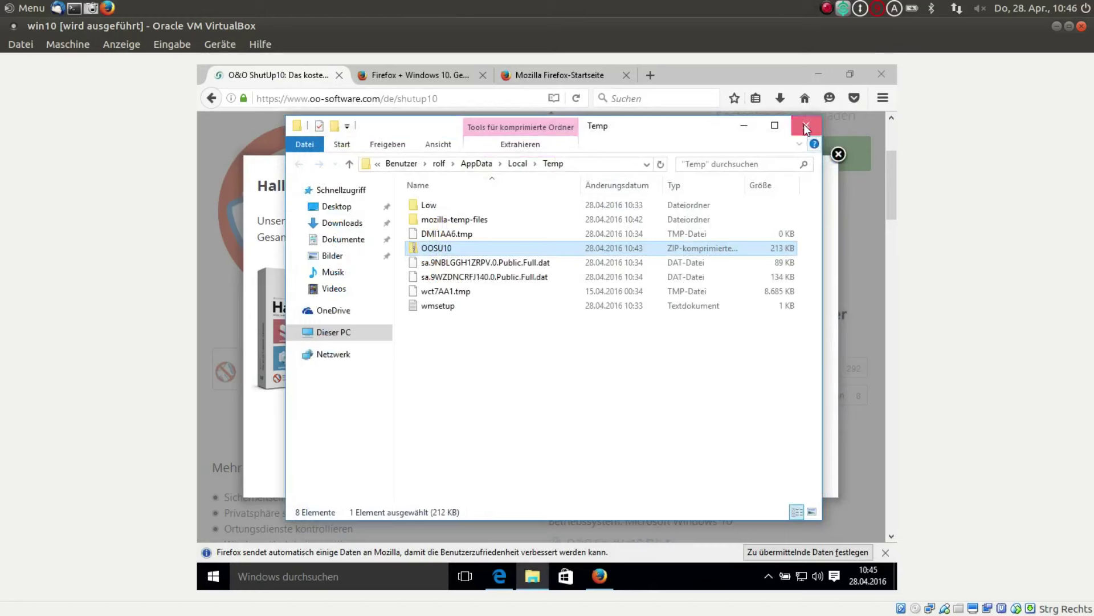
left_click(804, 125)
left_click(838, 155)
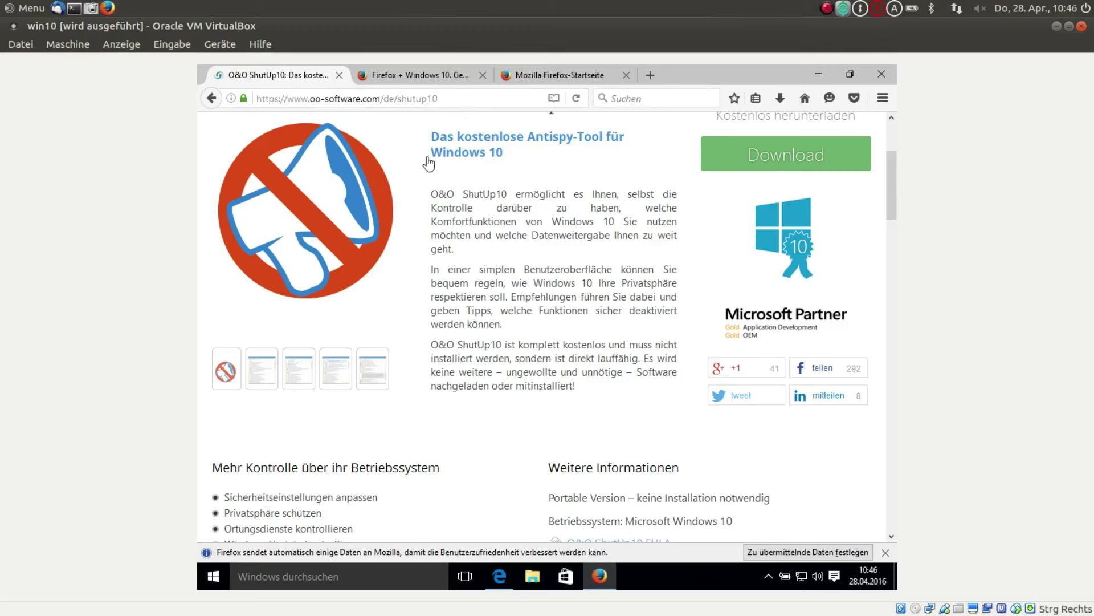
- Request the Guest Additions CD image from the Devices menu and download VBoxGuestAdditions_5.0.18.iso
left_click(220, 44)
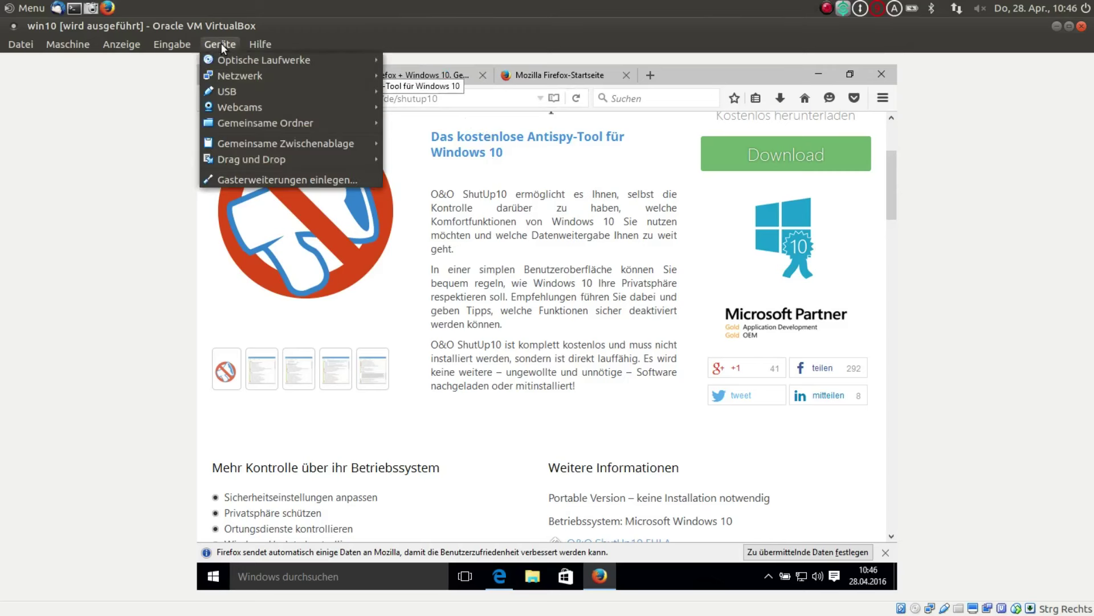
left_click(279, 180)
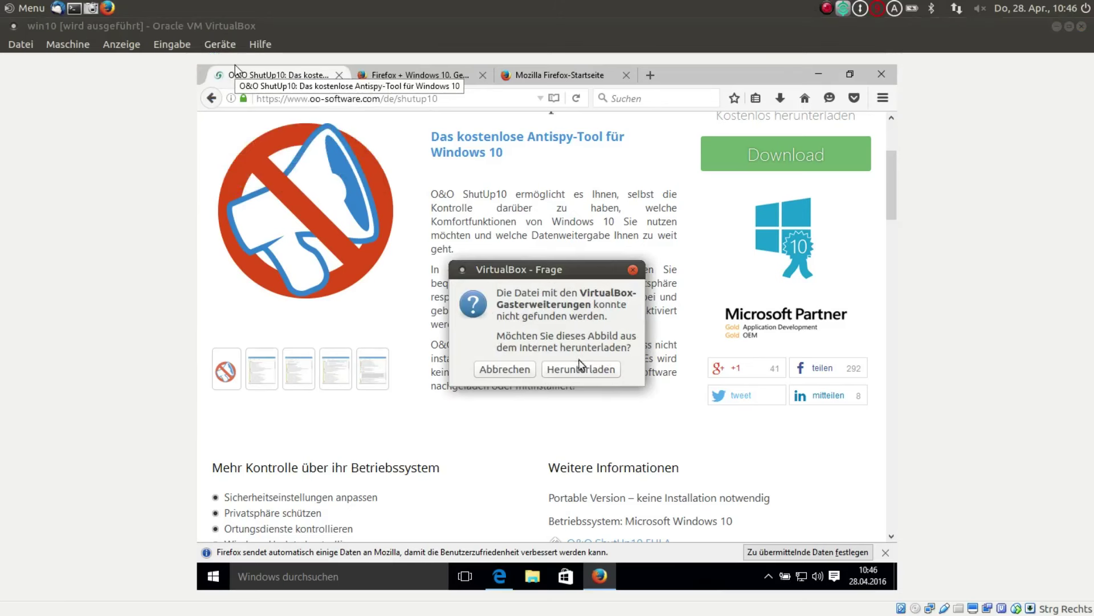
left_click(582, 370)
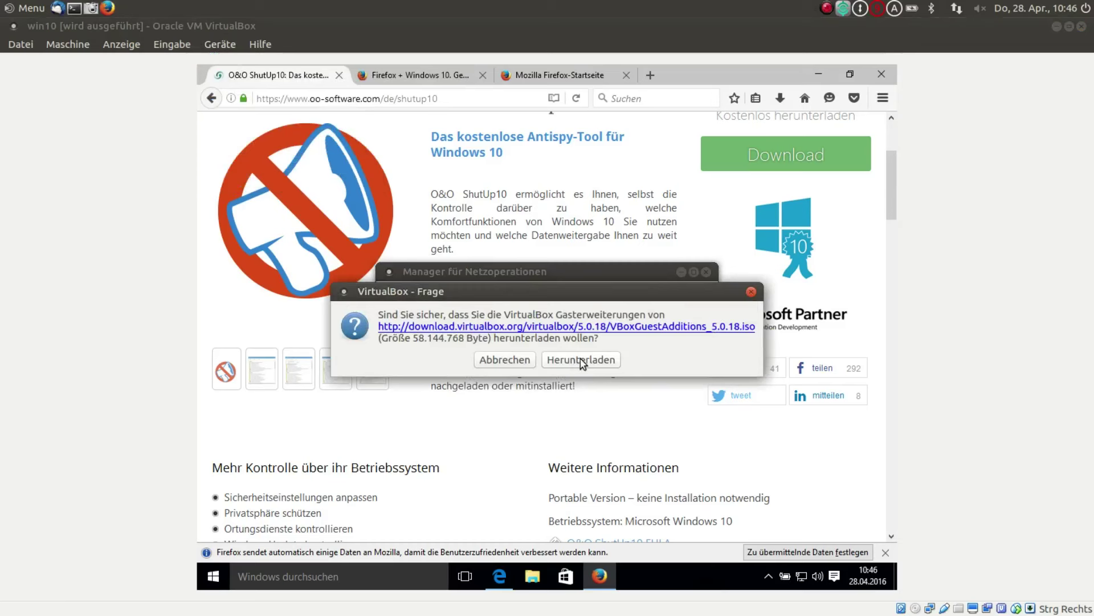
left_click(582, 361)
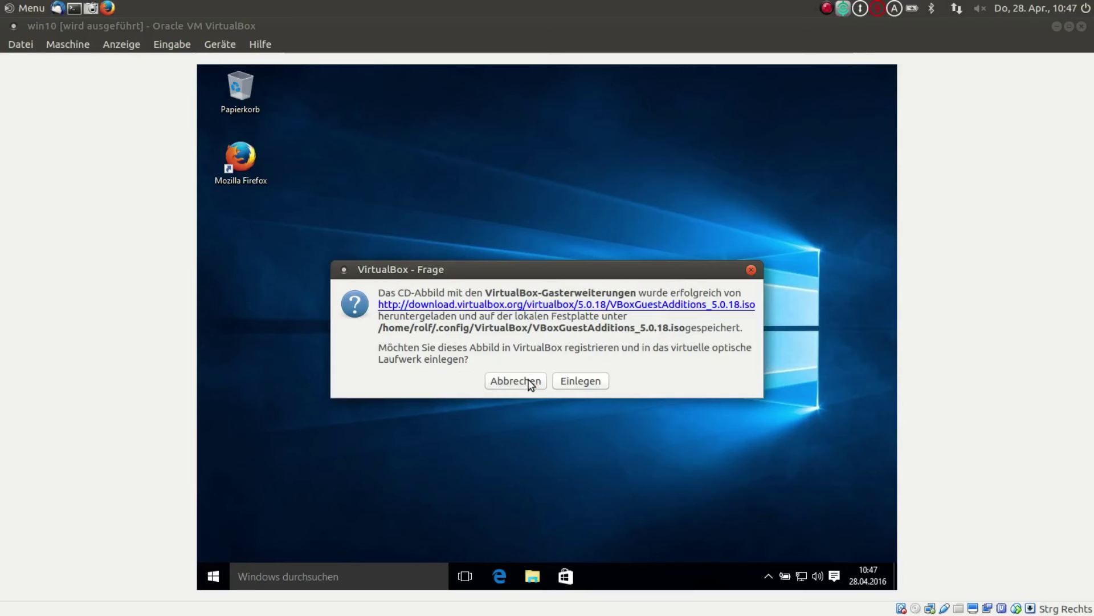
- Force the Guest Additions ISO into win10's optical drive and run VBoxWindowsAdditions.exe from it
left_click(570, 383)
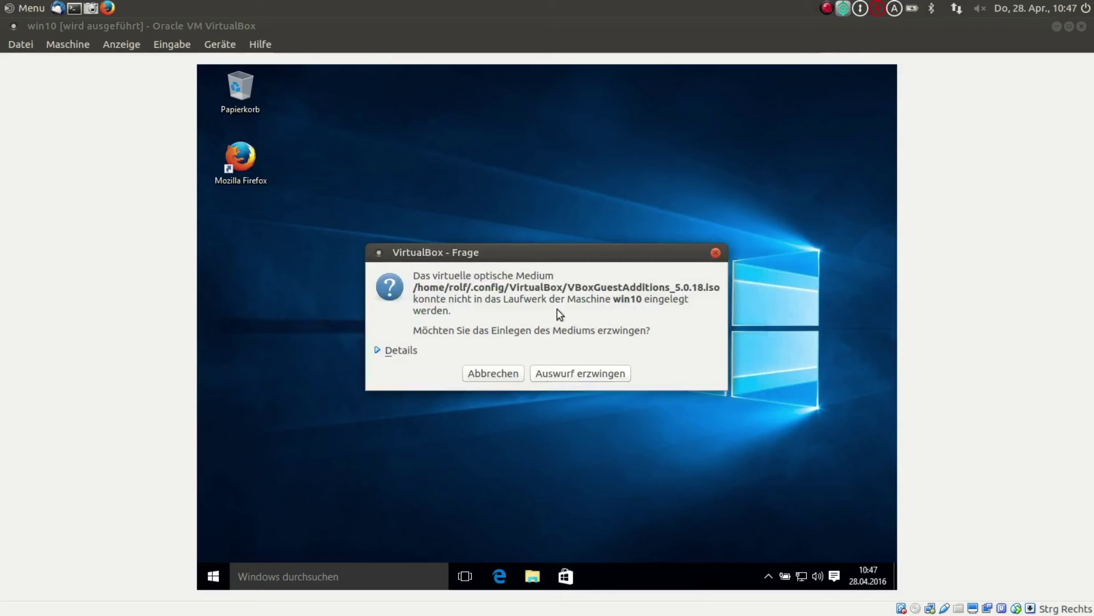
left_click(559, 374)
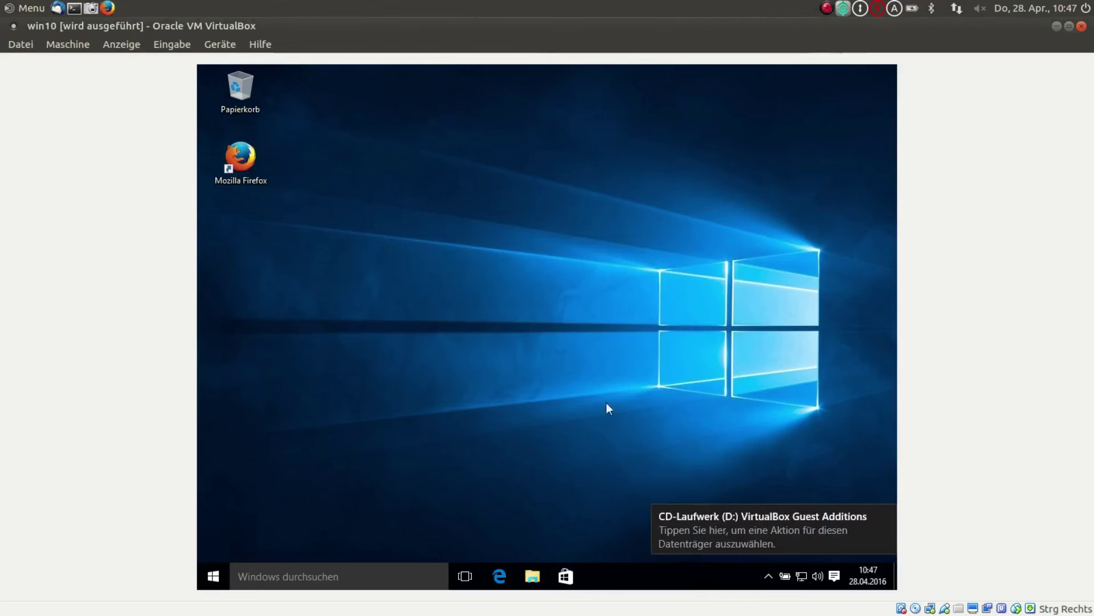
left_click(751, 526)
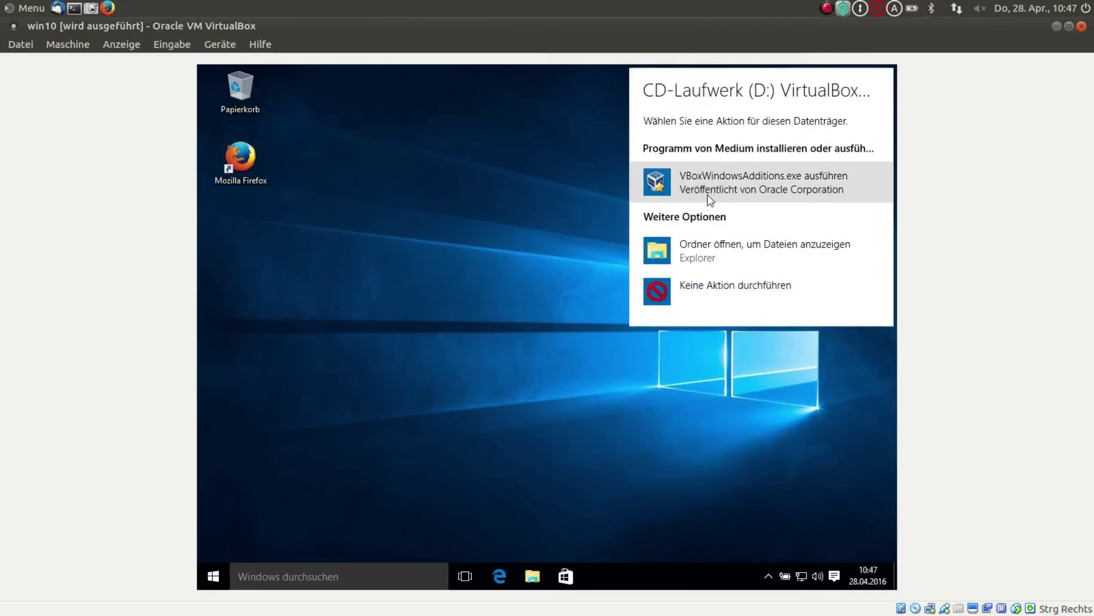
left_click(710, 177)
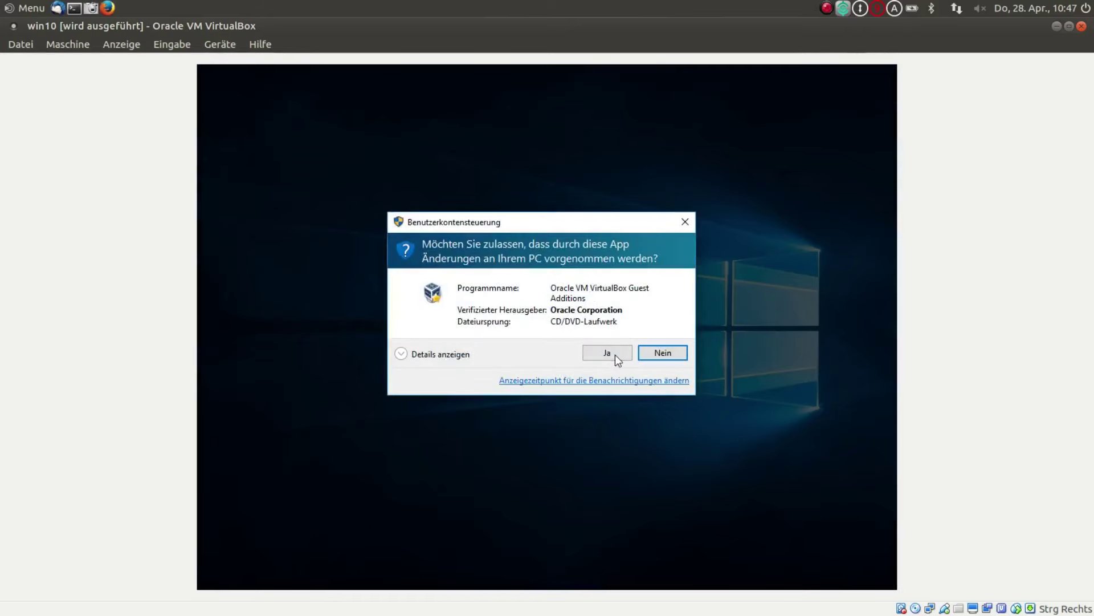
- Install Guest Additions 5.0.18 with default folder and components, approve Oracle device software, restart now
left_click(609, 353)
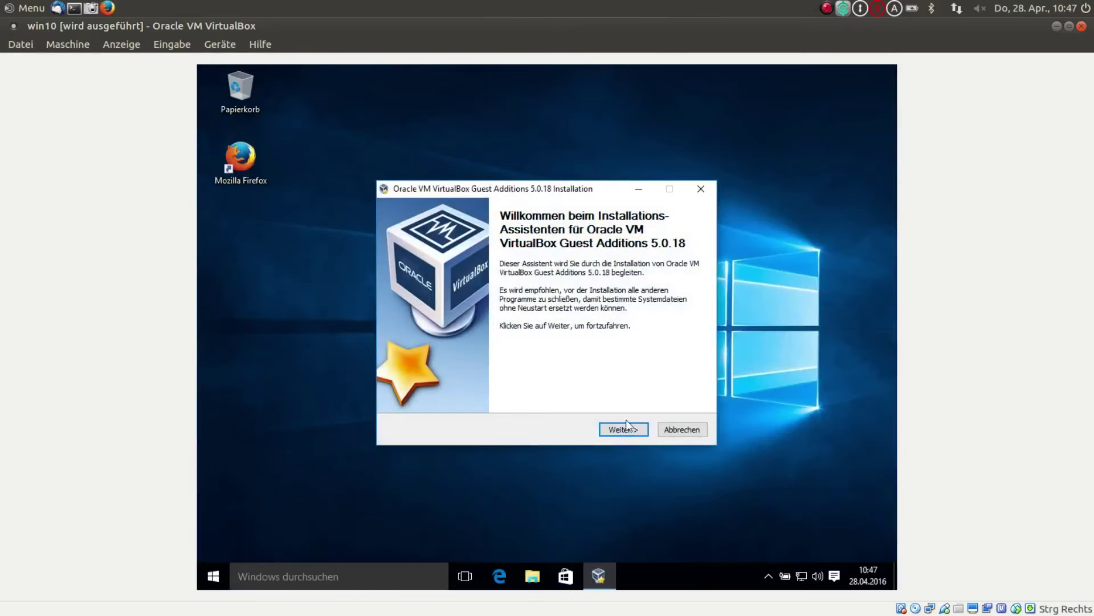
left_click(626, 427)
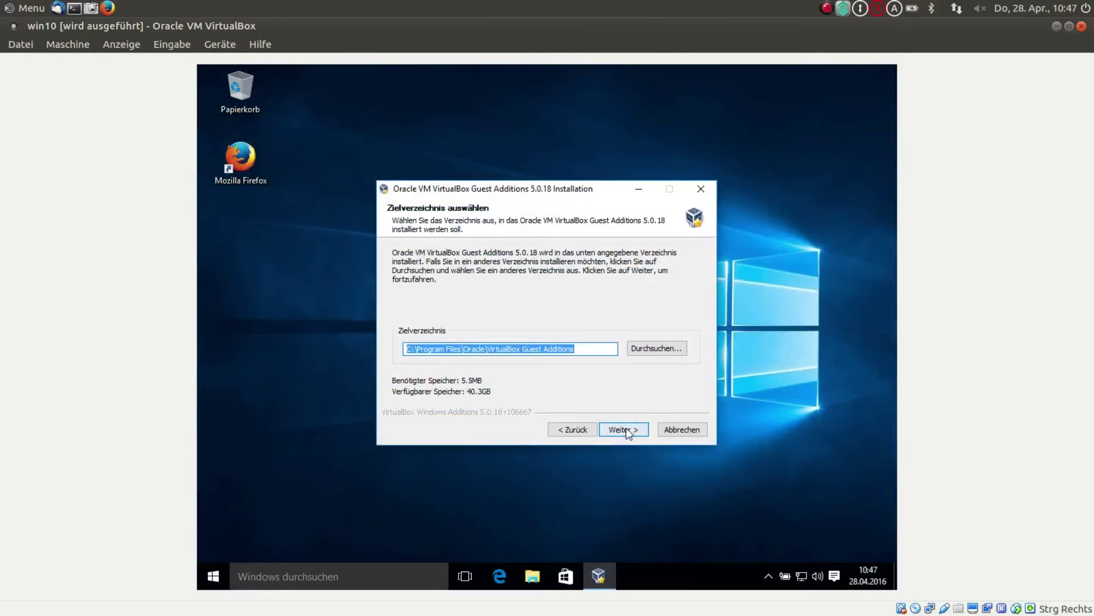
left_click(626, 429)
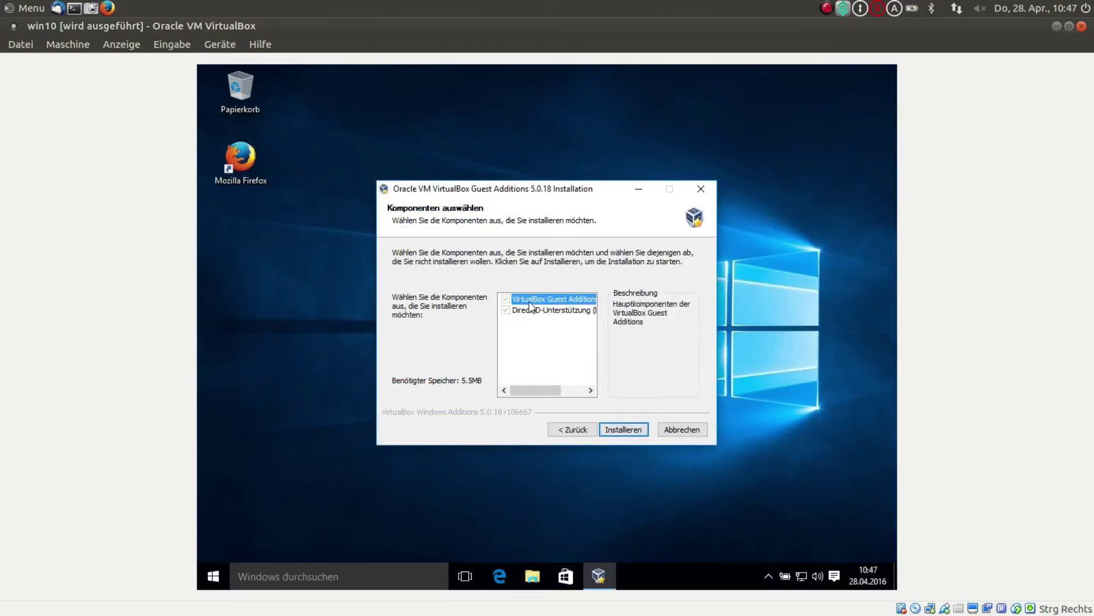
left_click(626, 430)
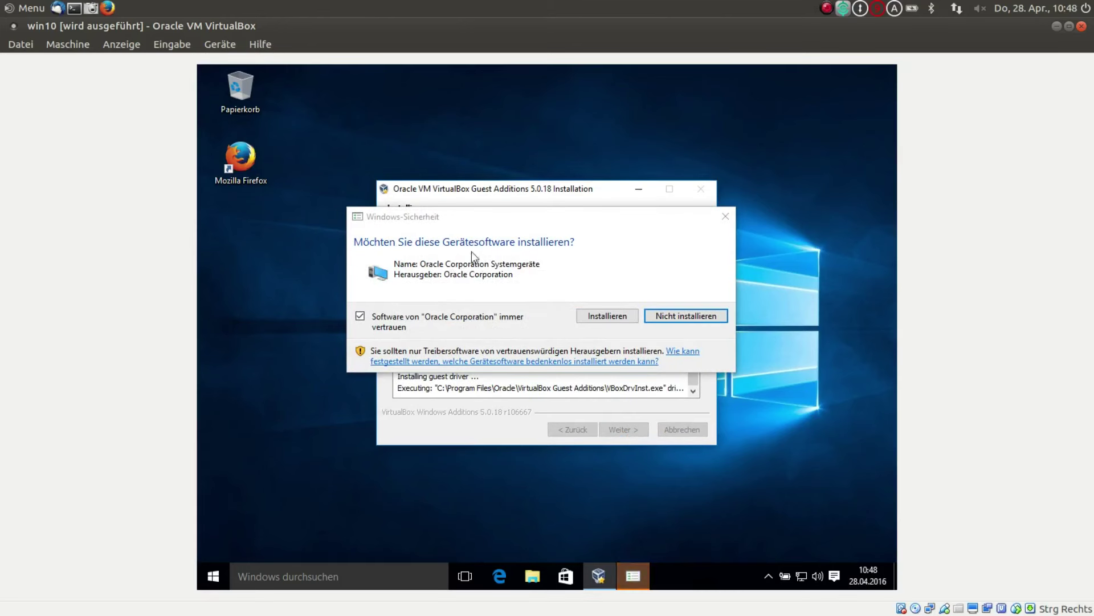
left_click(591, 320)
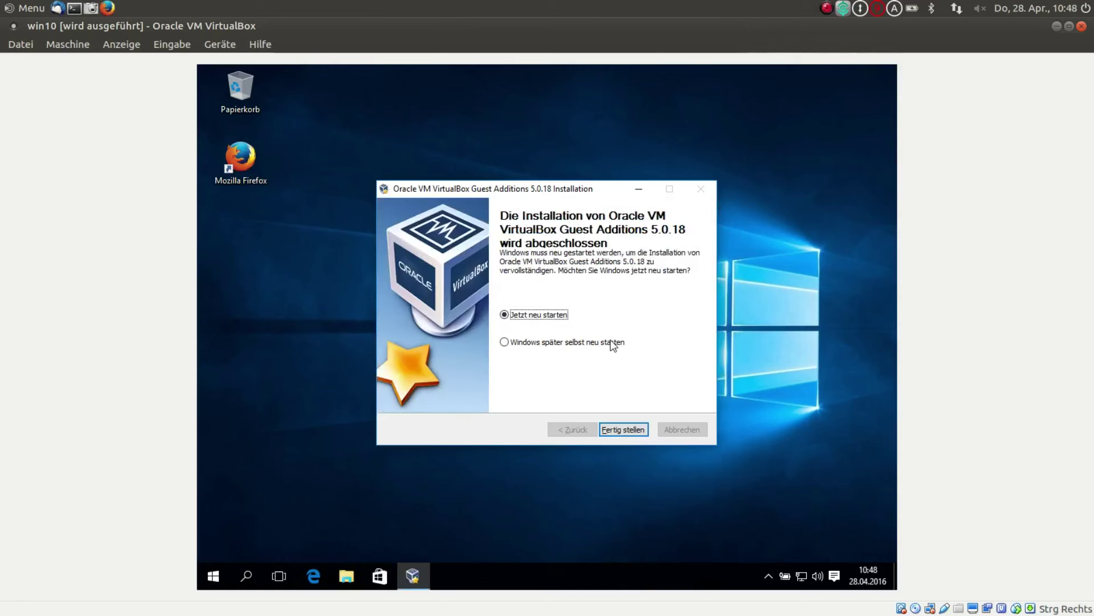
left_click(614, 430)
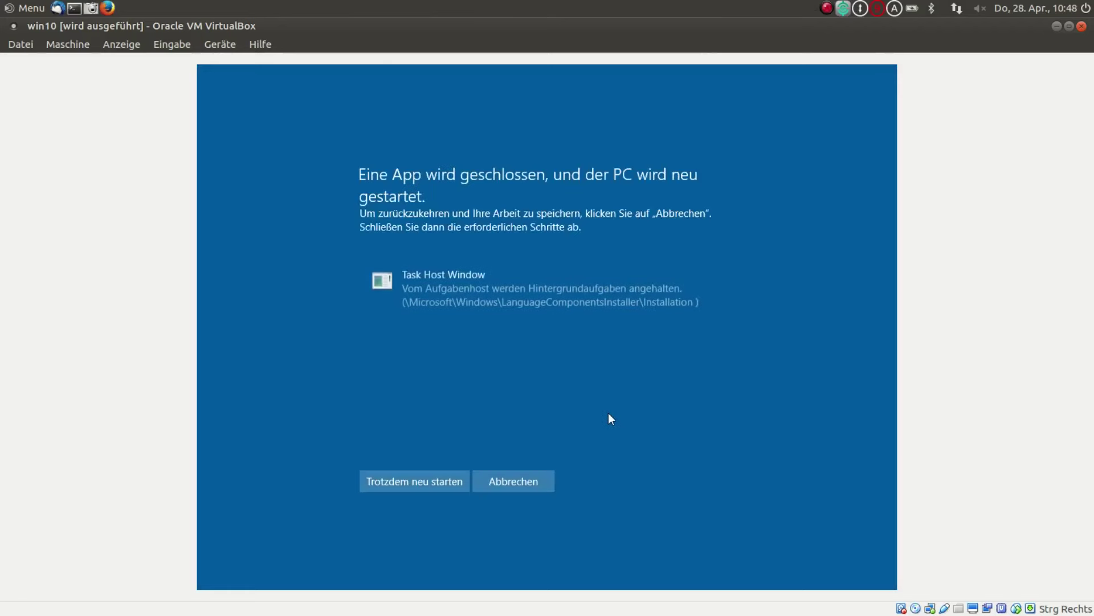
- Confirm Trotzdem neu starten so the guest reboots to the lock screen
left_click(419, 478)
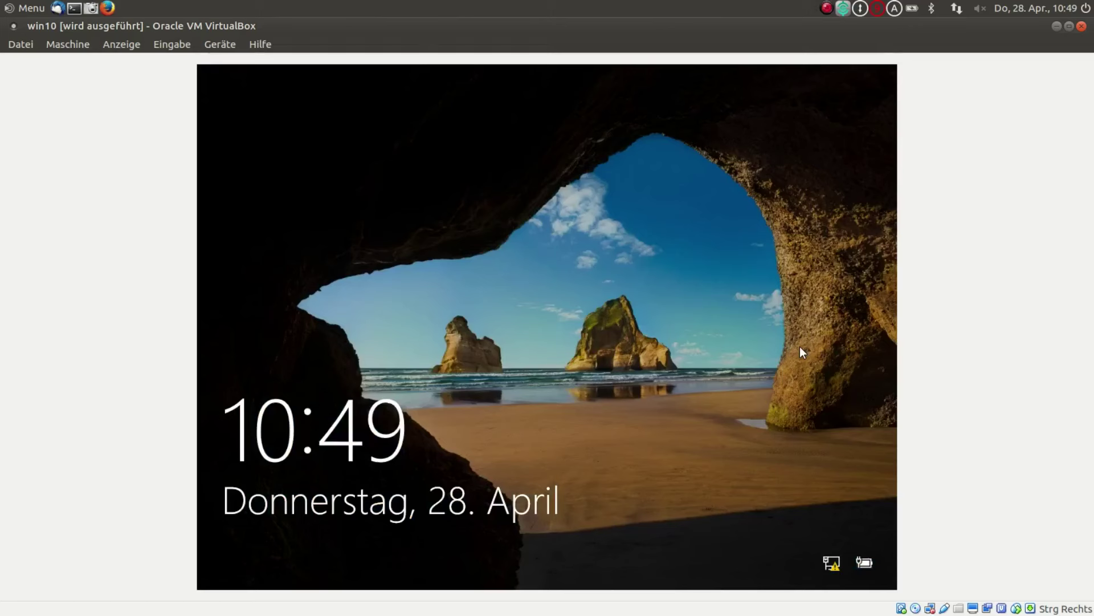
- Sign in to the Windows guest with the account password
left_click(545, 356)
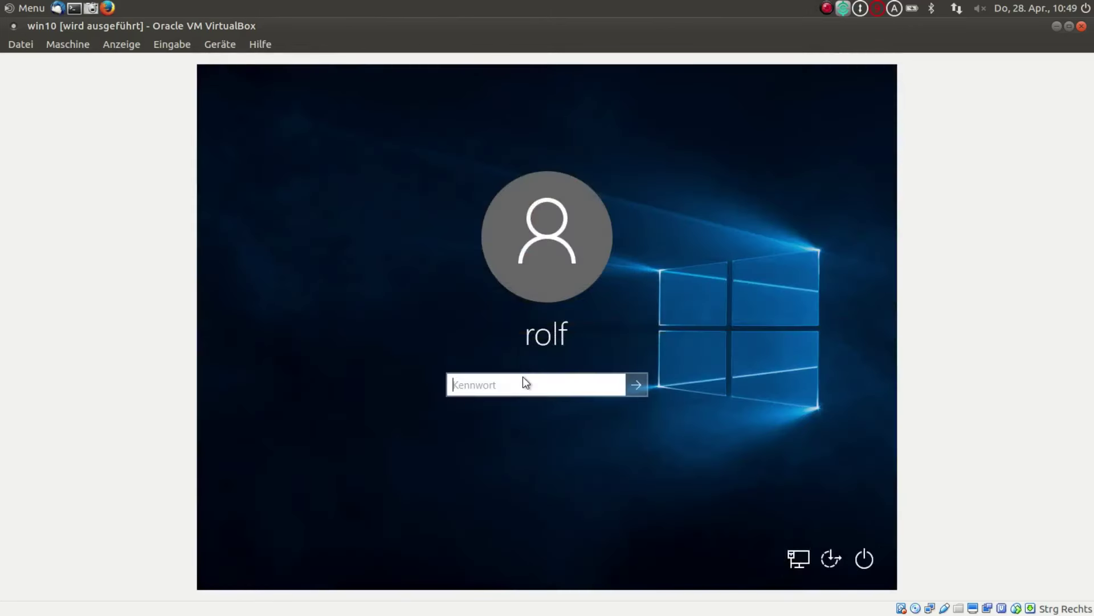
type("••••")
key("Return")
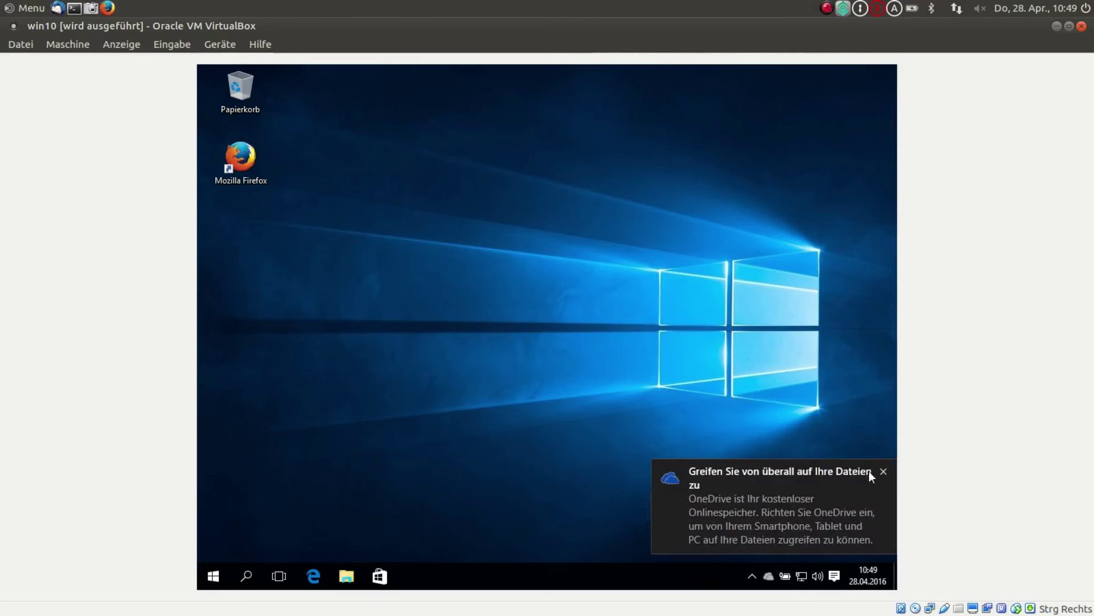
- Dismiss the OneDrive notice, shut down Windows from the Start menu, and return to VirtualBox Manager
left_click(884, 472)
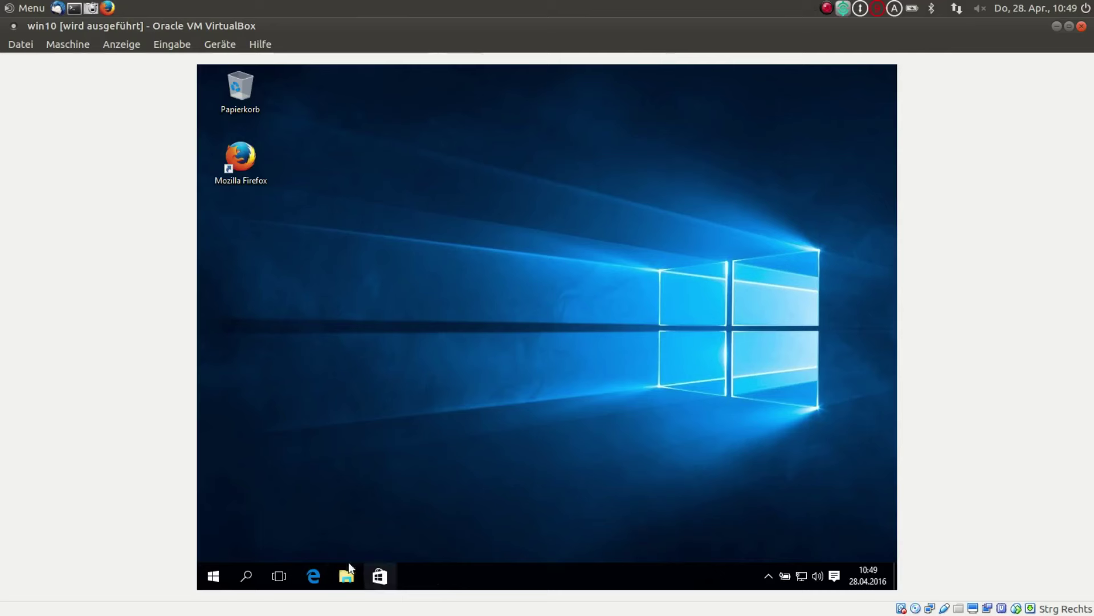
left_click(213, 577)
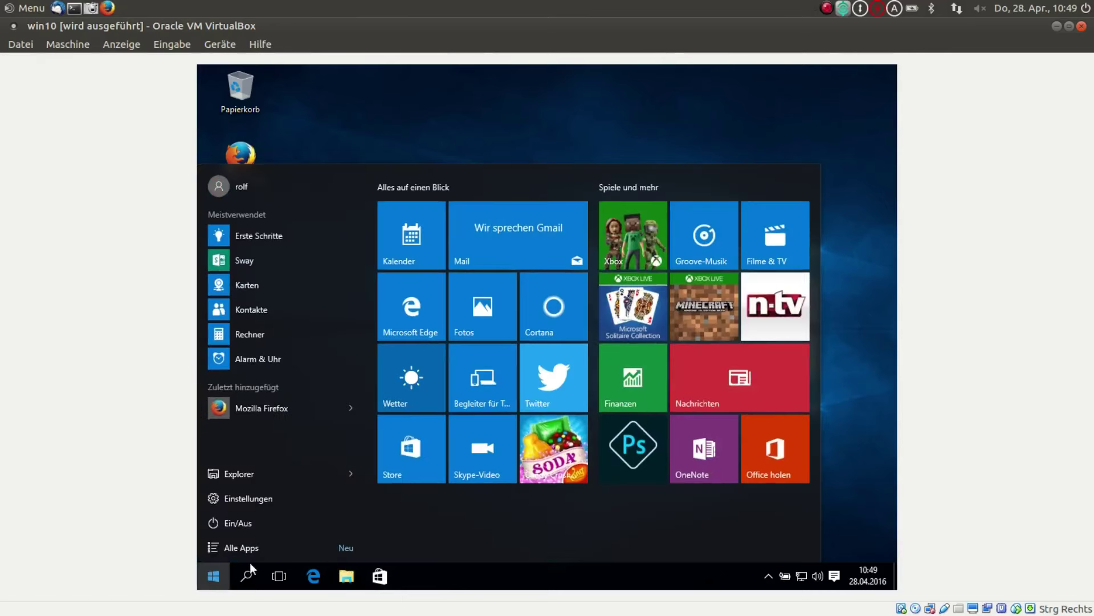
left_click(242, 524)
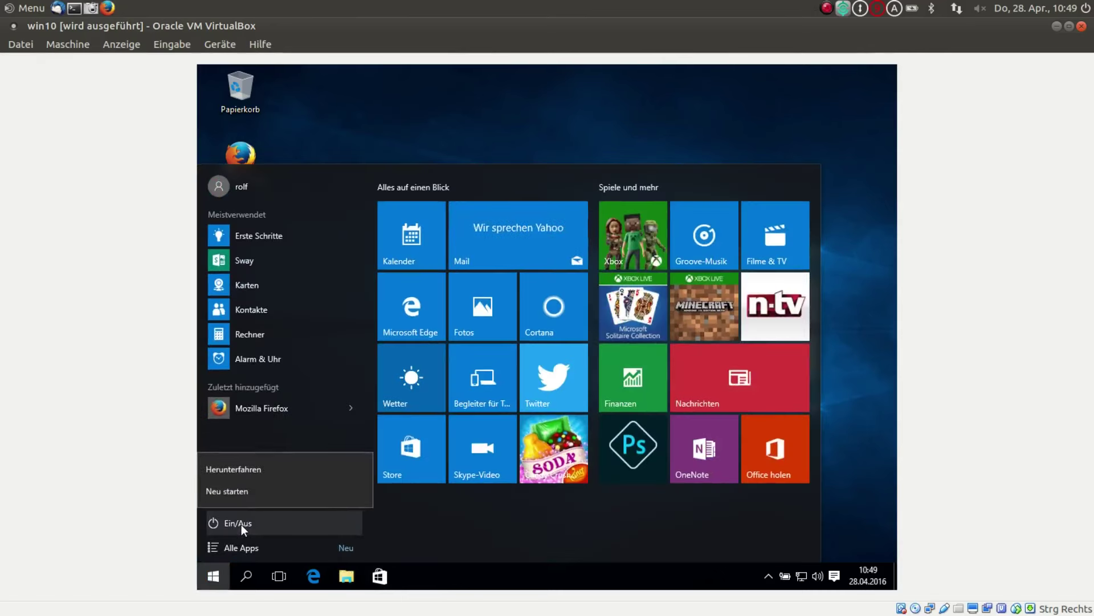
left_click(239, 470)
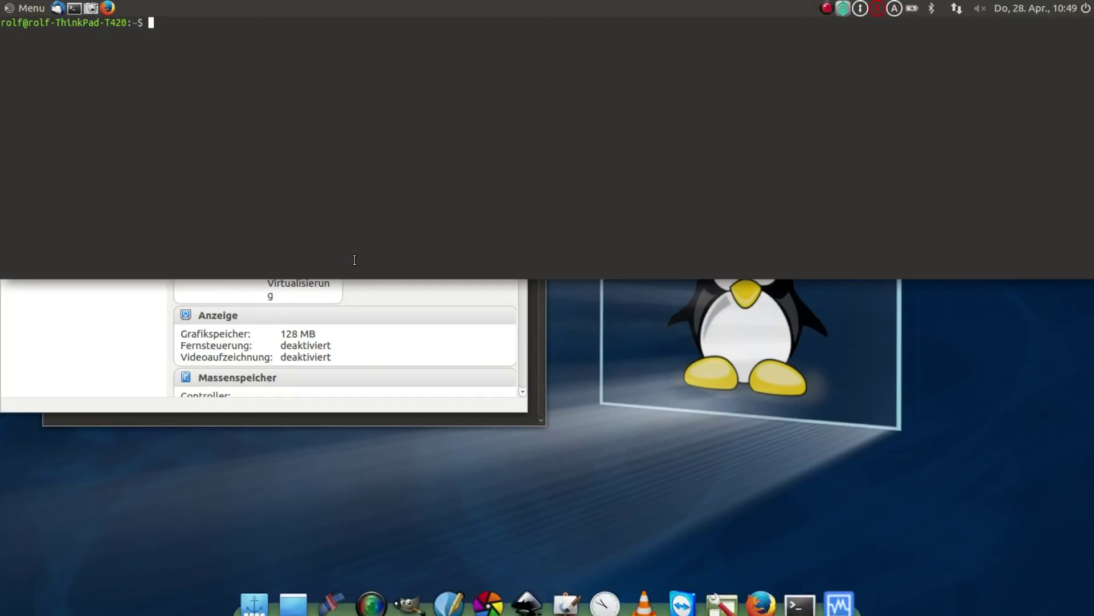
left_click(120, 327)
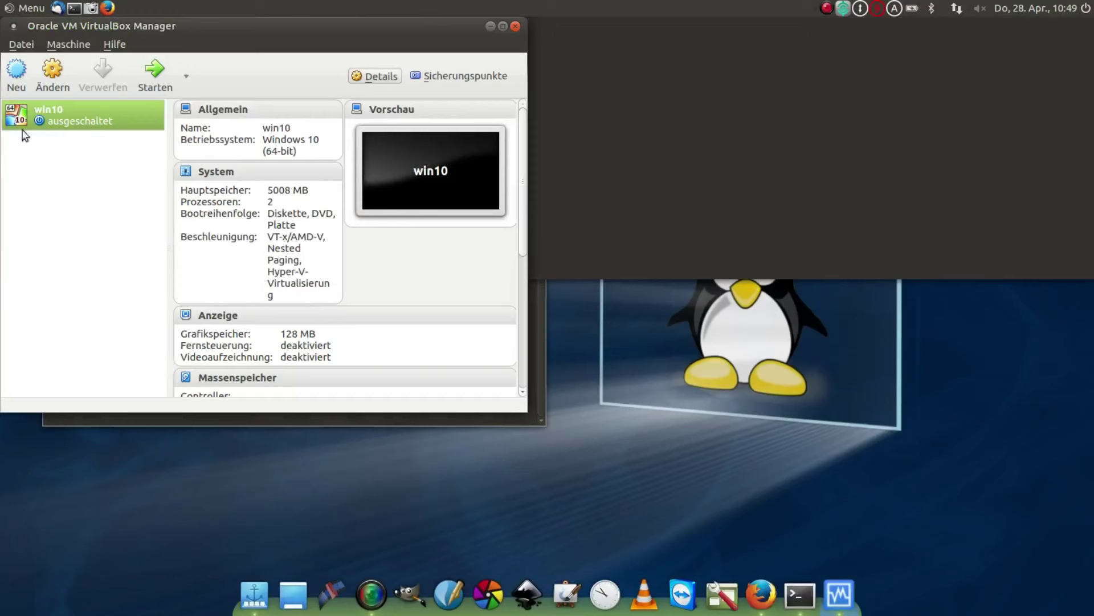
- Enable 3D acceleration and 2D video acceleration in win10's Anzeige settings
left_click(52, 74)
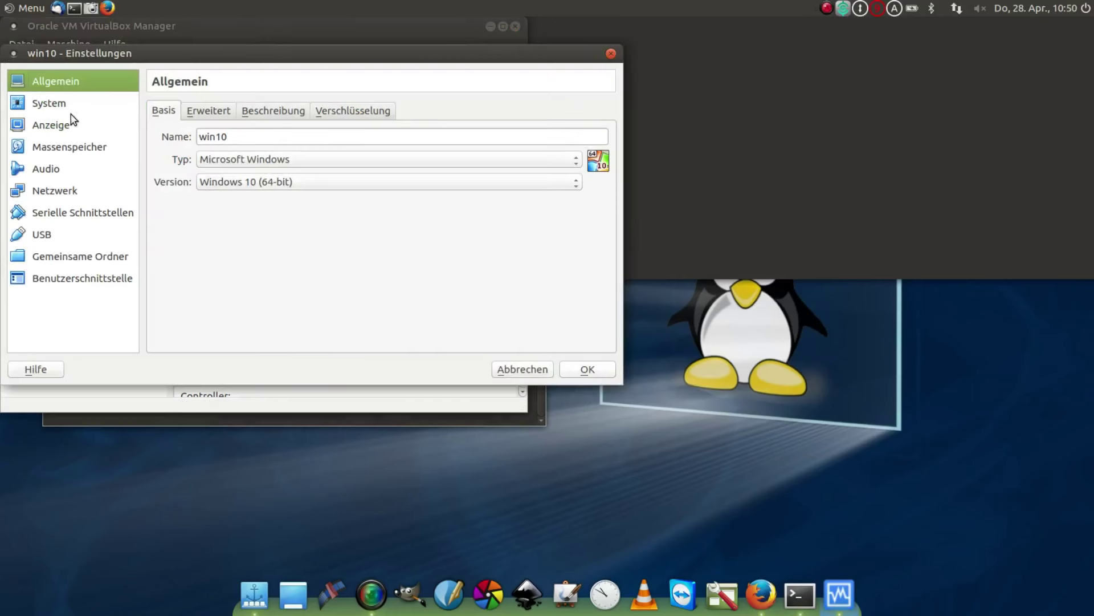
left_click(57, 107)
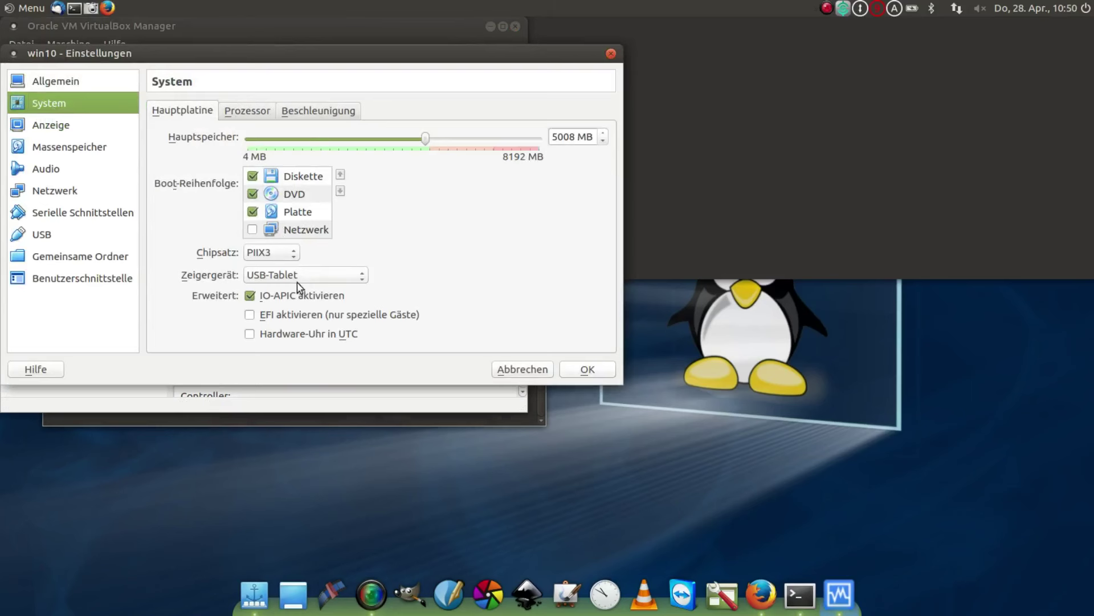
left_click(57, 129)
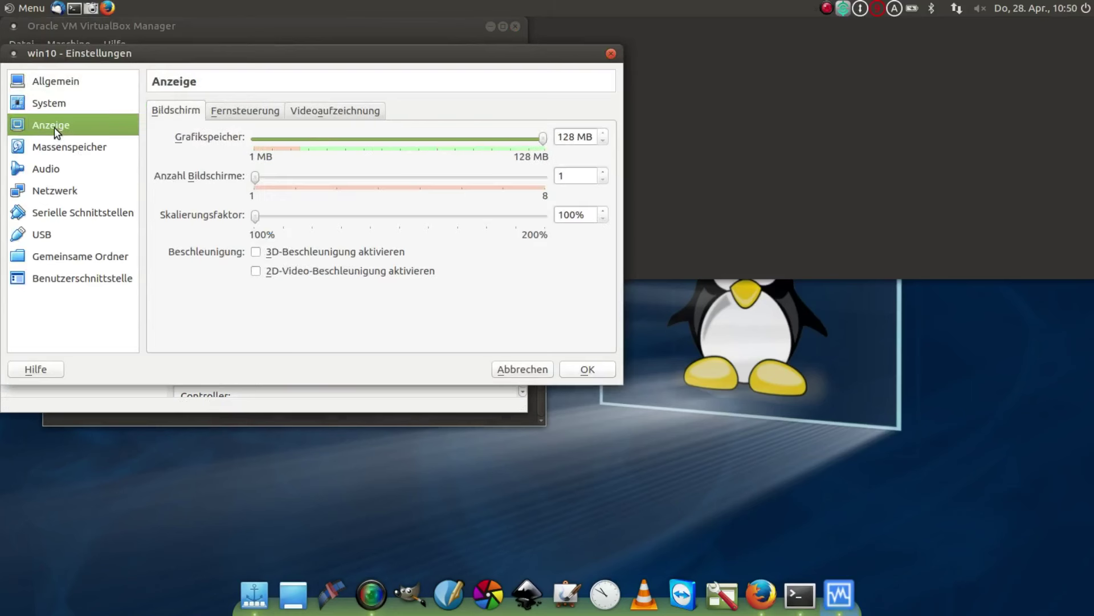
left_click(264, 252)
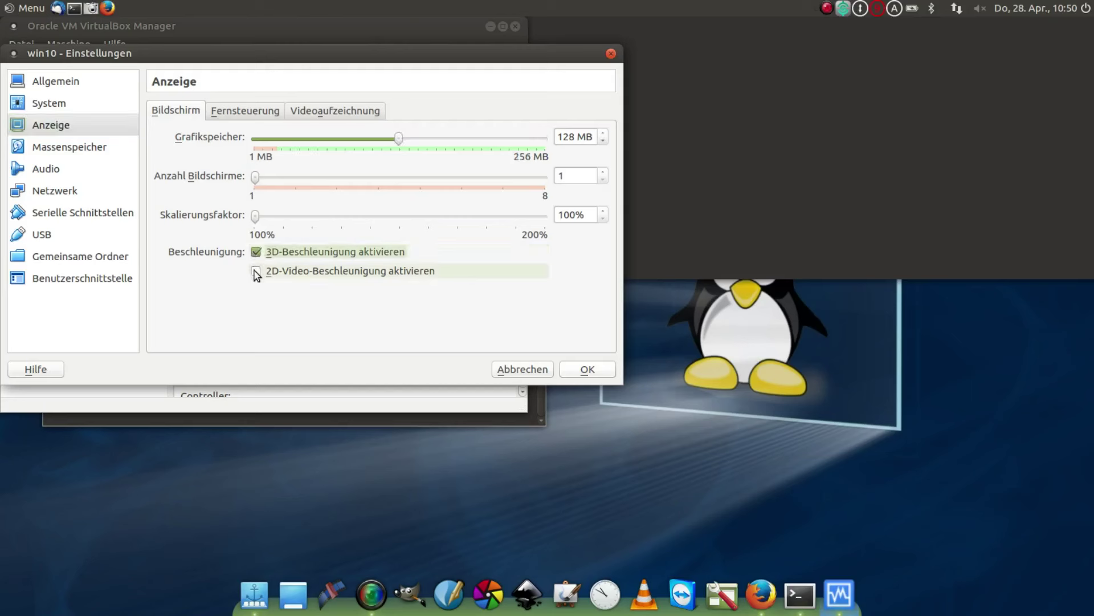
left_click(256, 273)
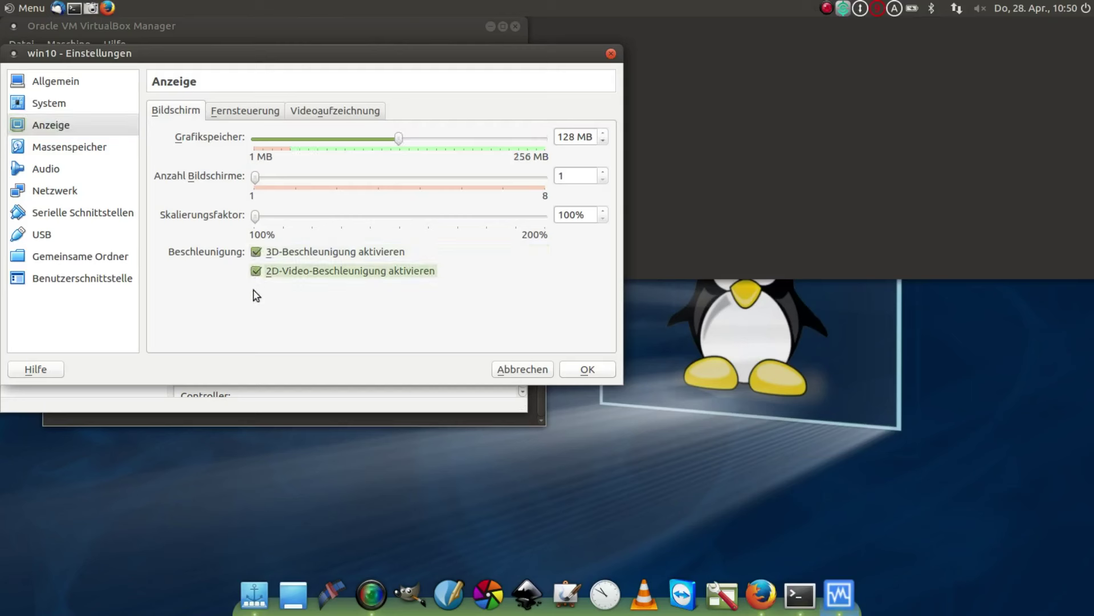
- Go to Gemeinsame Ordner, start adding a new shared folder and open its path choices
left_click(77, 150)
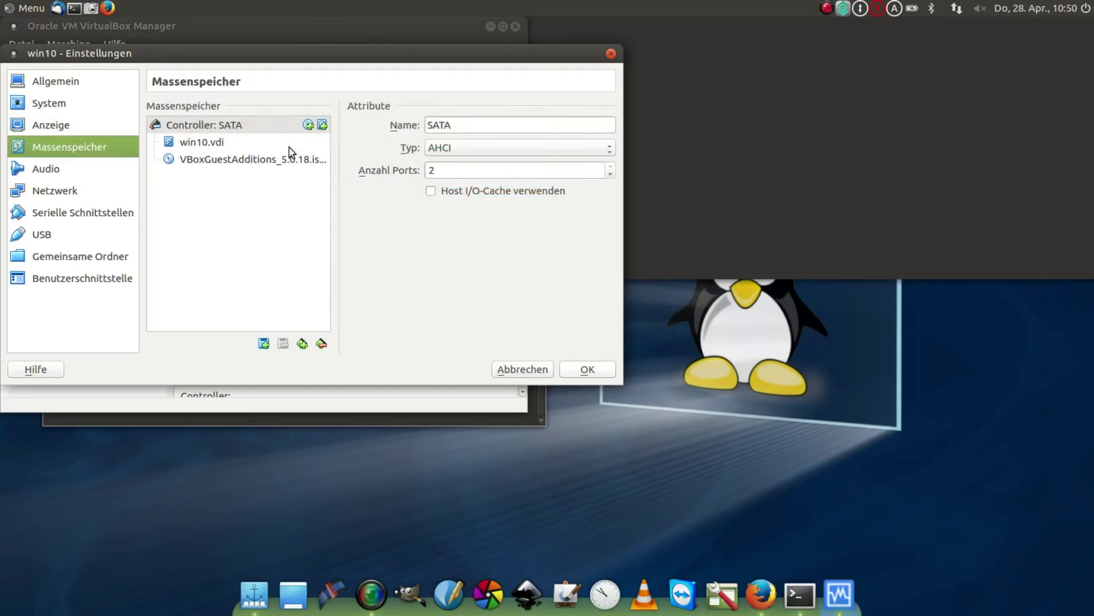
left_click(63, 169)
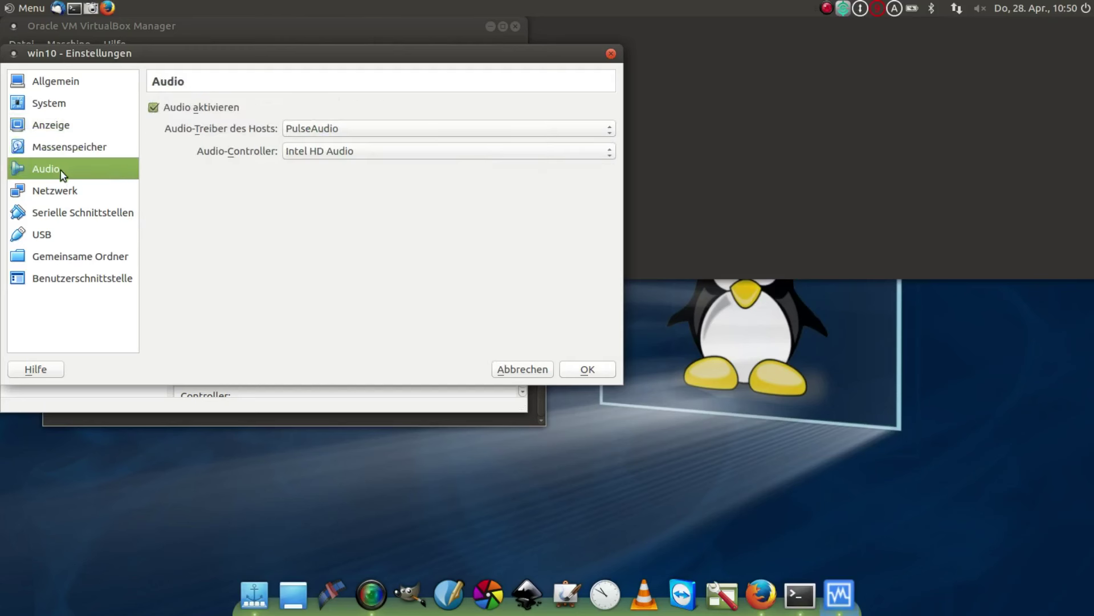
left_click(64, 195)
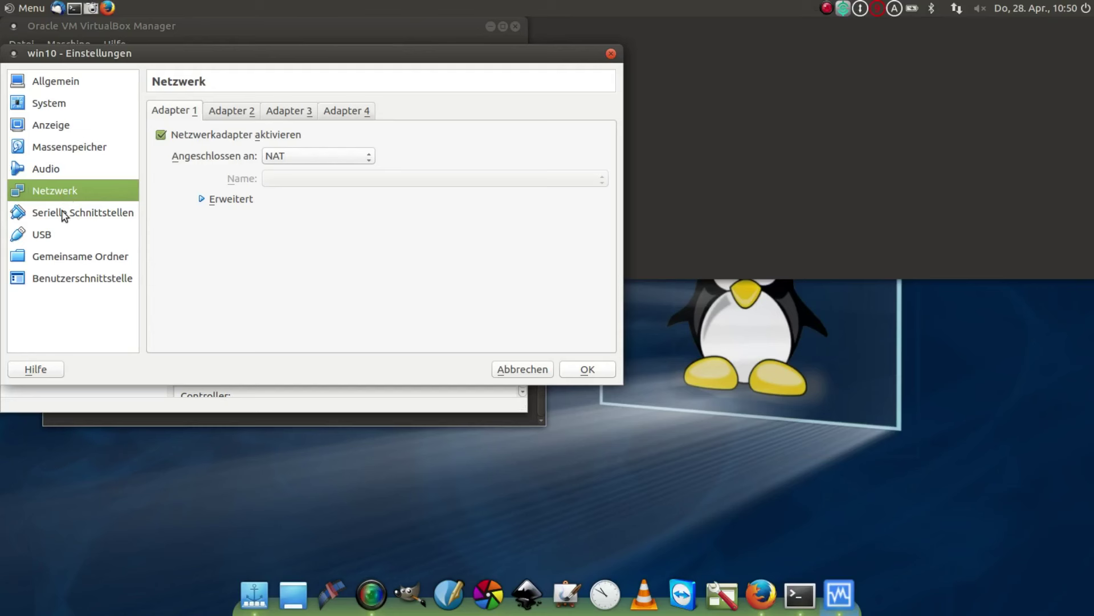
left_click(62, 213)
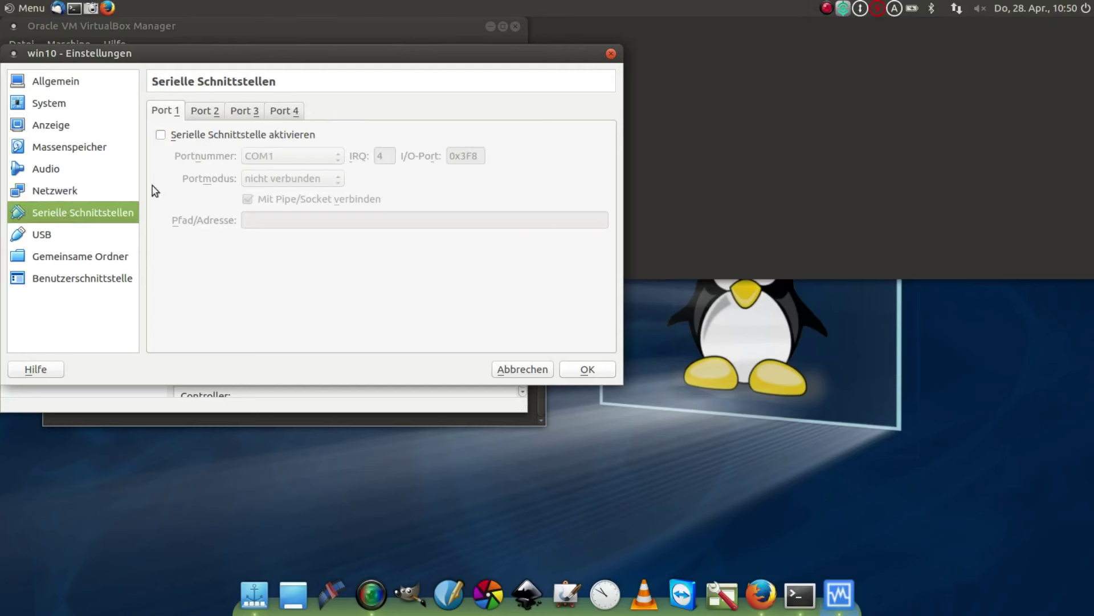
left_click(67, 236)
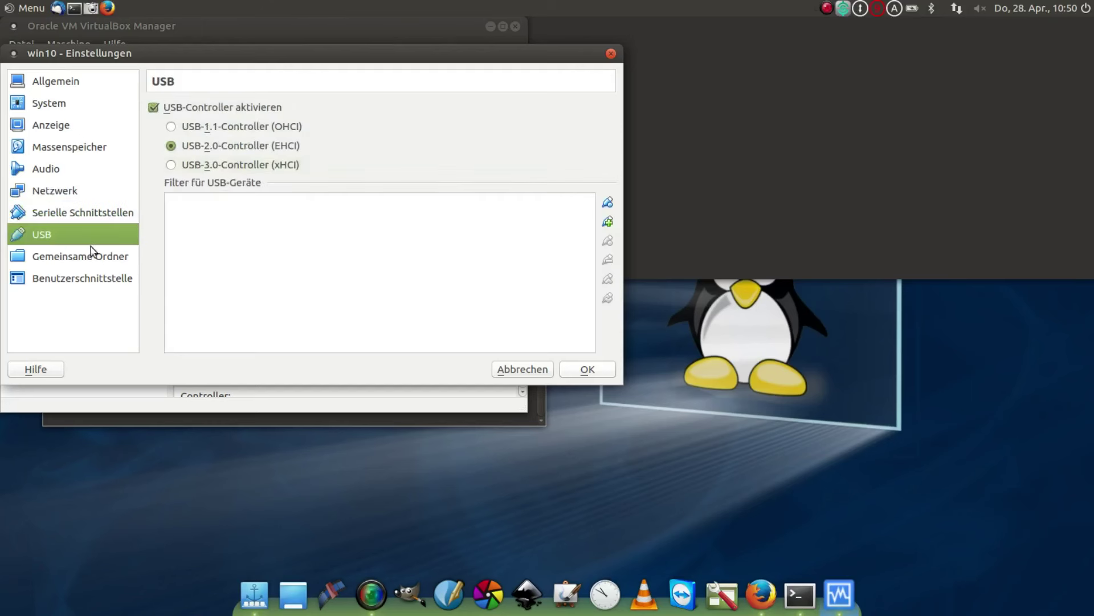
left_click(81, 260)
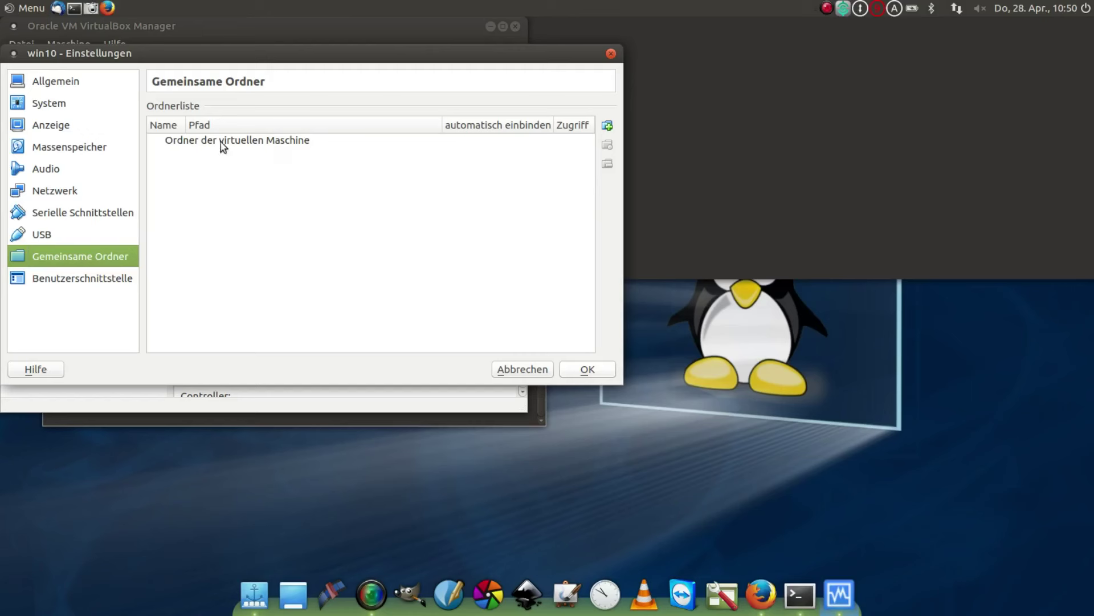
left_click(608, 127)
left_click(408, 171)
- Create a new Winaustausch folder in the home folder and add it as an auto-mounted shared folder
left_click(376, 182)
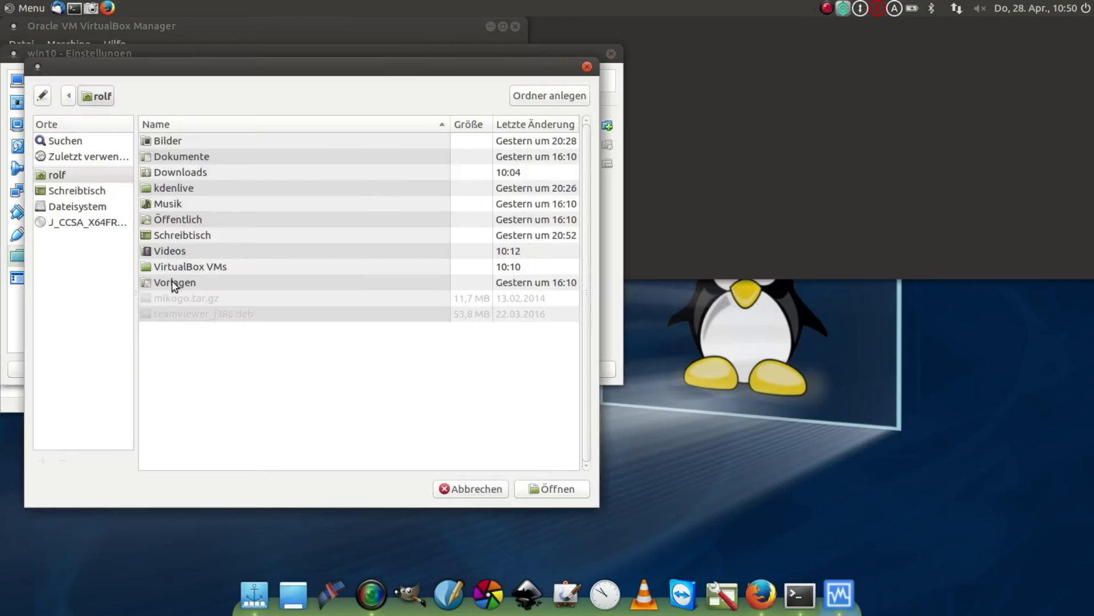
left_click(530, 96)
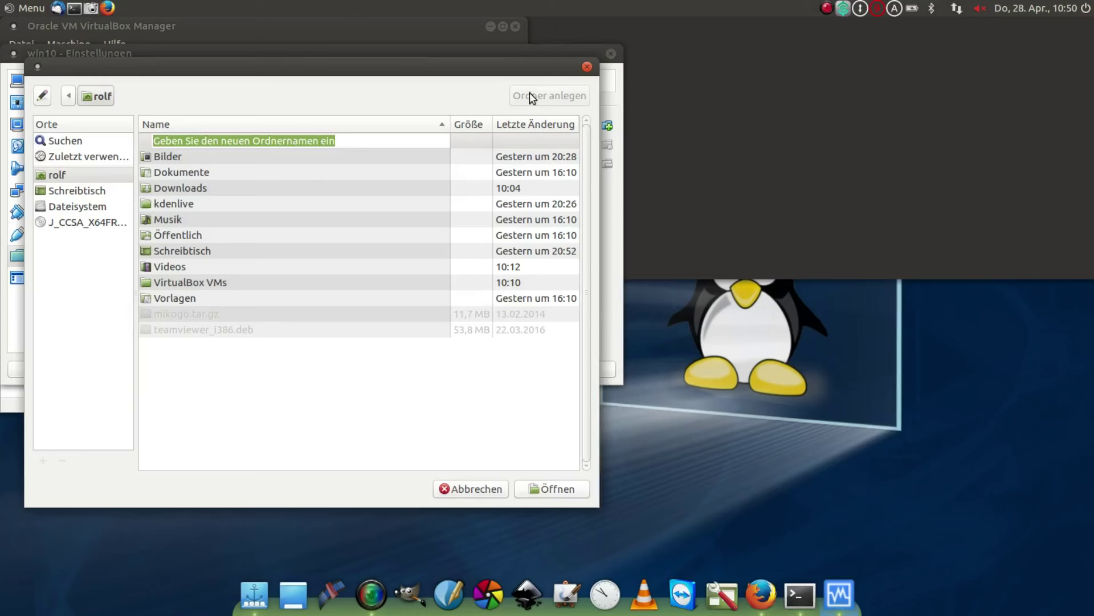
type("Winausta")
type("ch")
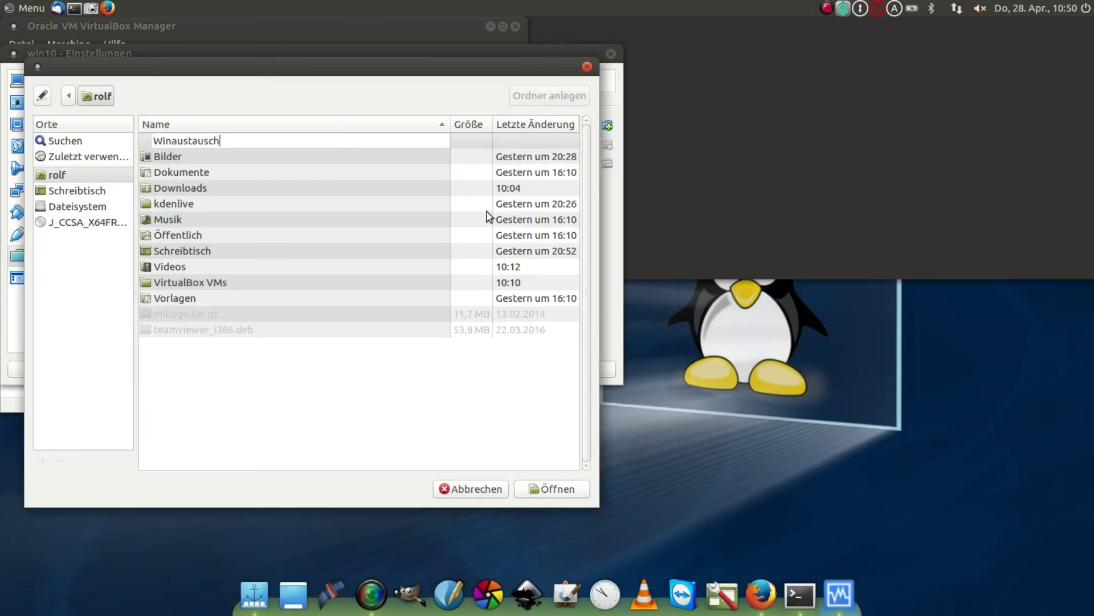
key("Return")
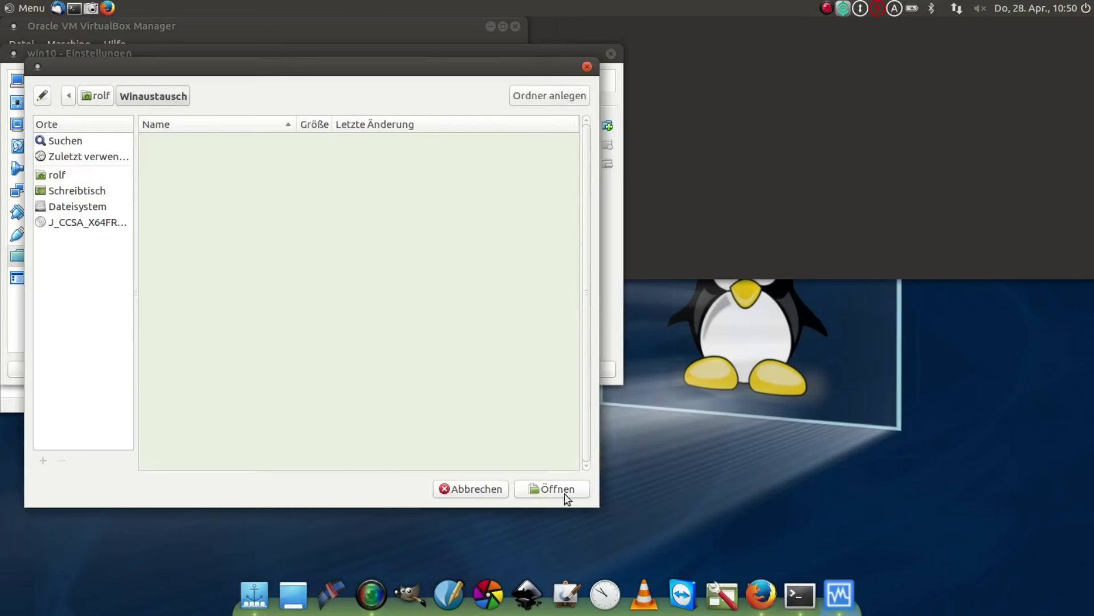
left_click(566, 494)
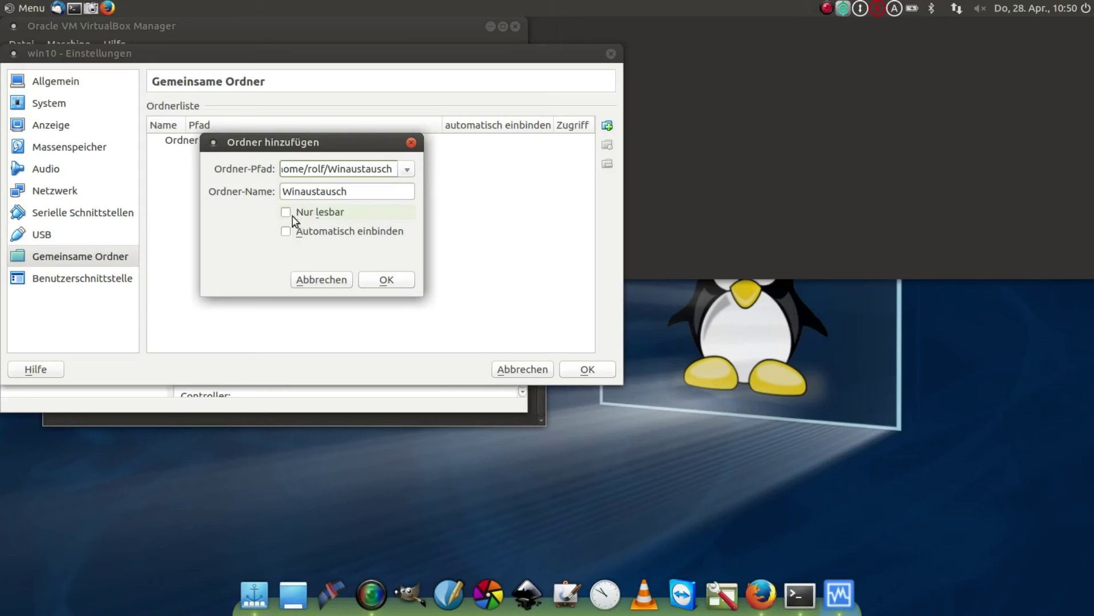
left_click(285, 231)
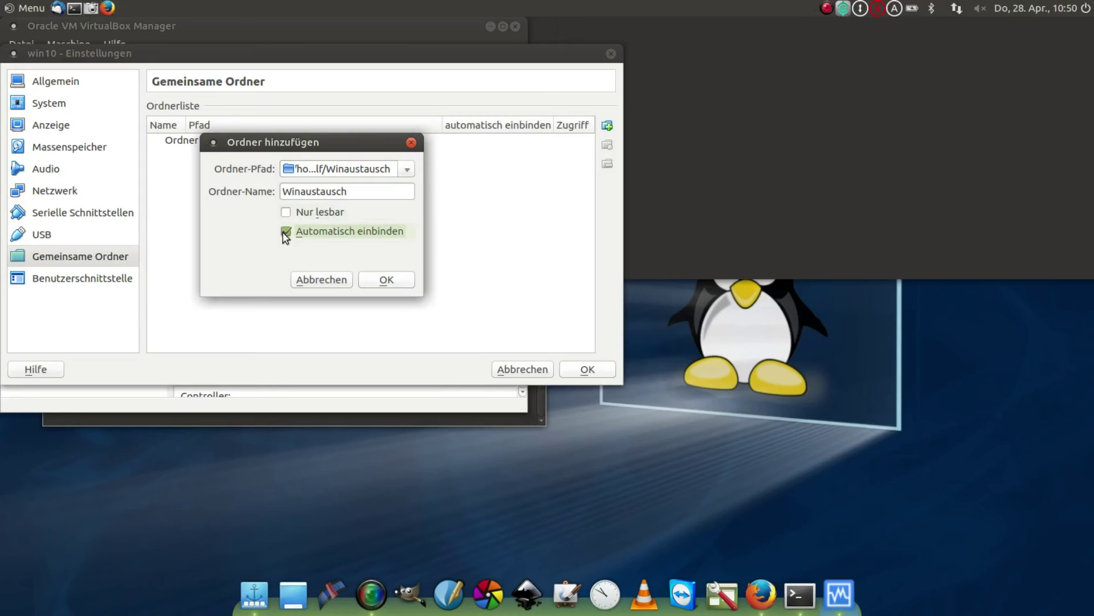
left_click(386, 279)
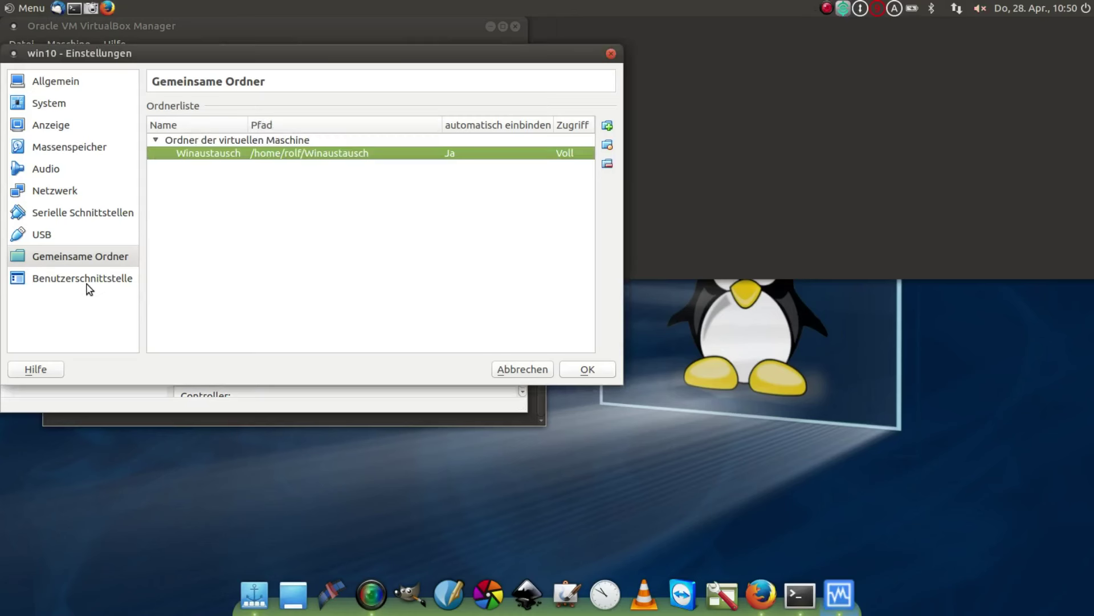
- Review the General, System, Display, Storage, Audio and Network pages, including the advanced adapter options
left_click(87, 282)
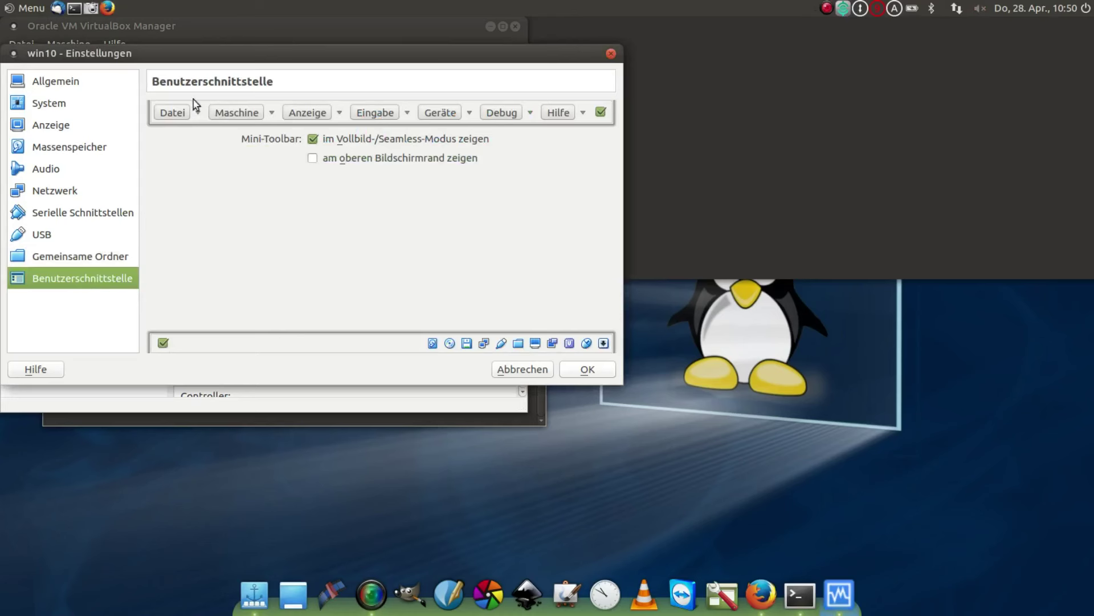
left_click(60, 86)
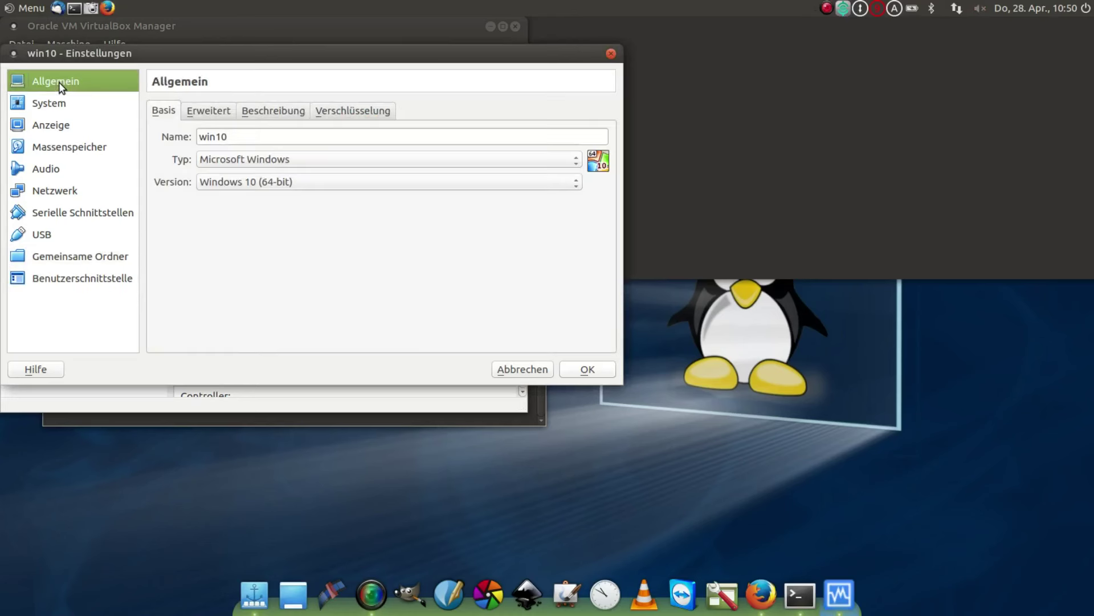
left_click(56, 103)
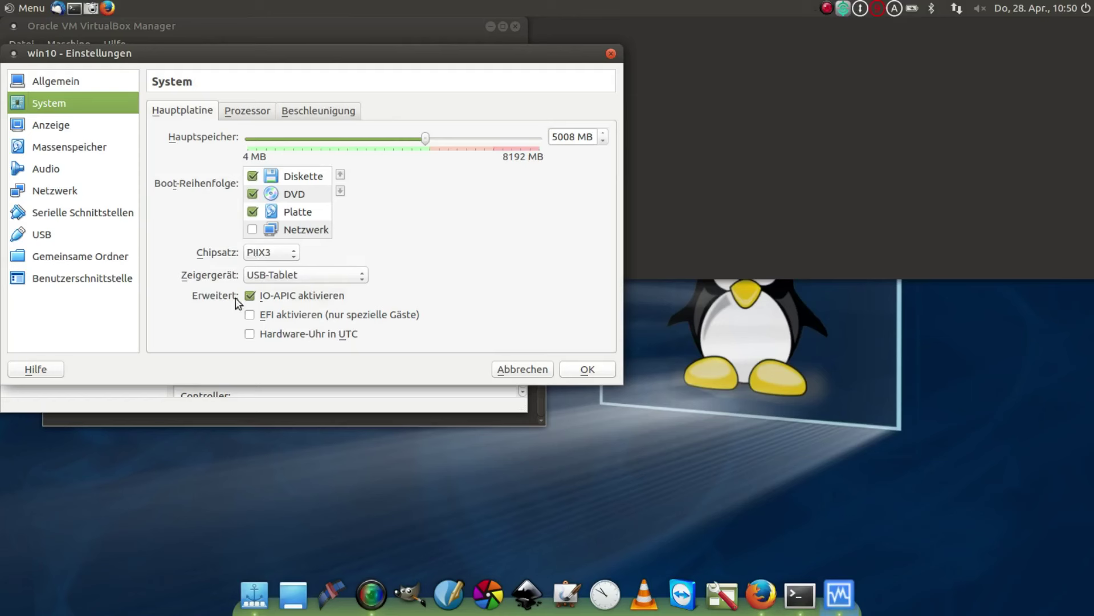
left_click(69, 123)
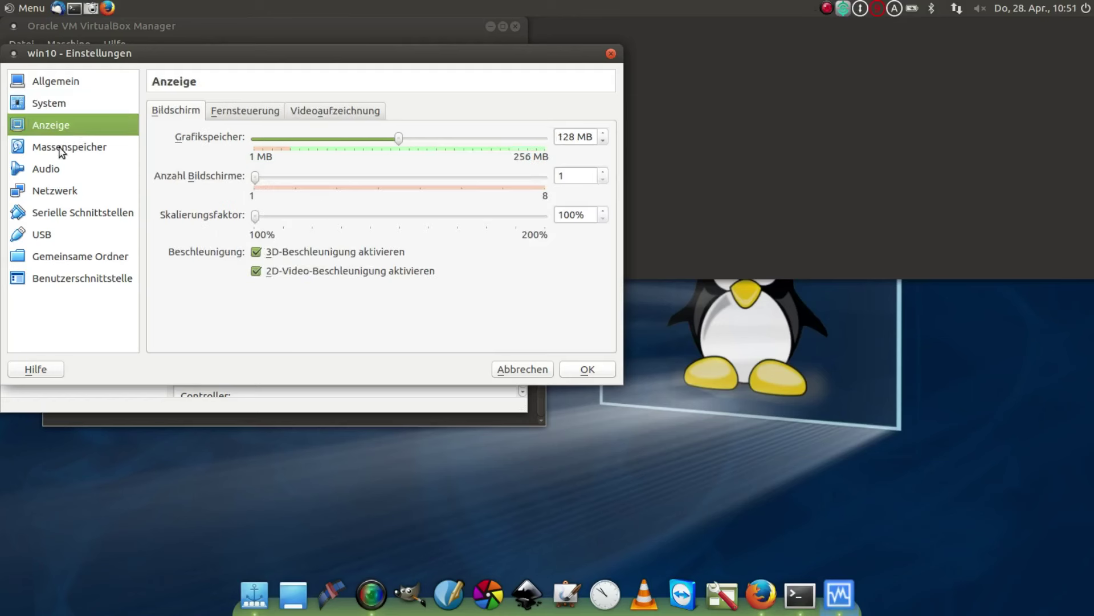
left_click(61, 149)
left_click(56, 171)
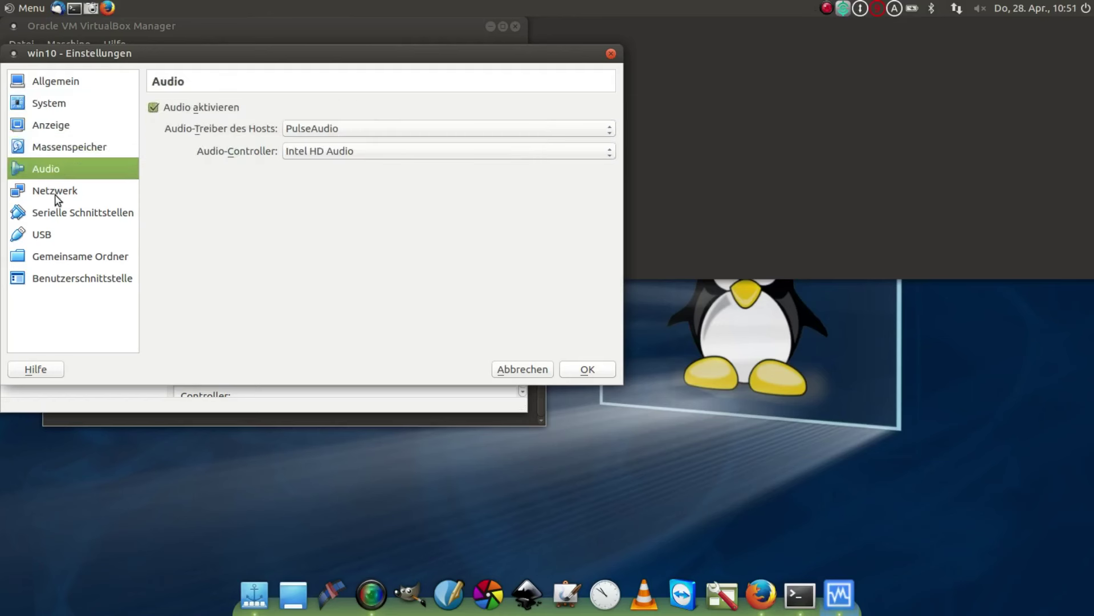
left_click(56, 196)
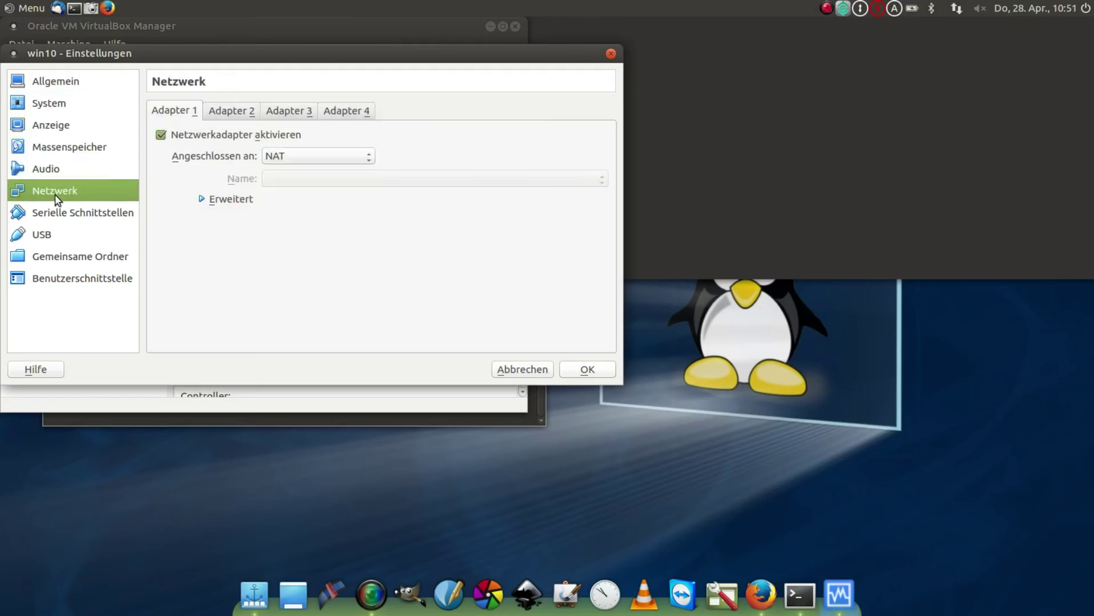
left_click(206, 200)
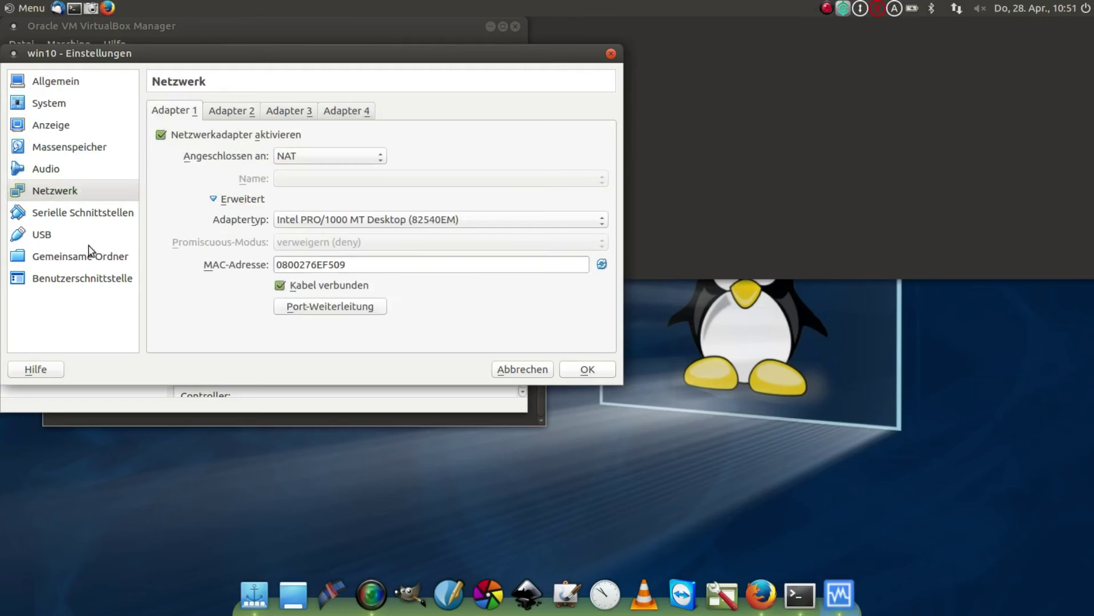
- Check the Serial Ports, USB, Shared Folders and User Interface pages, then save the win10 settings
left_click(80, 219)
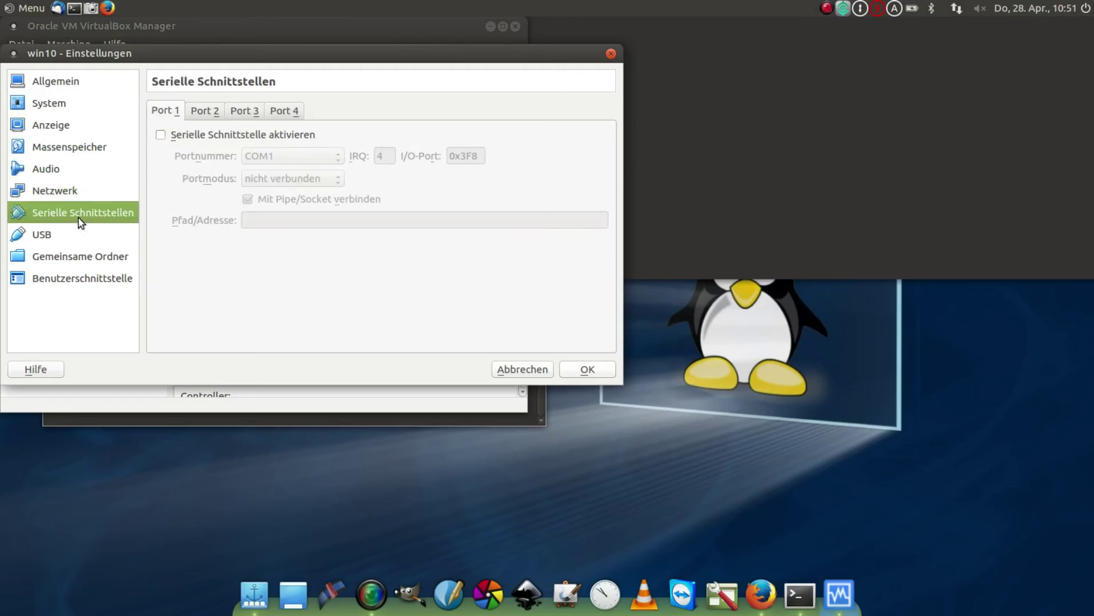
left_click(40, 239)
left_click(43, 260)
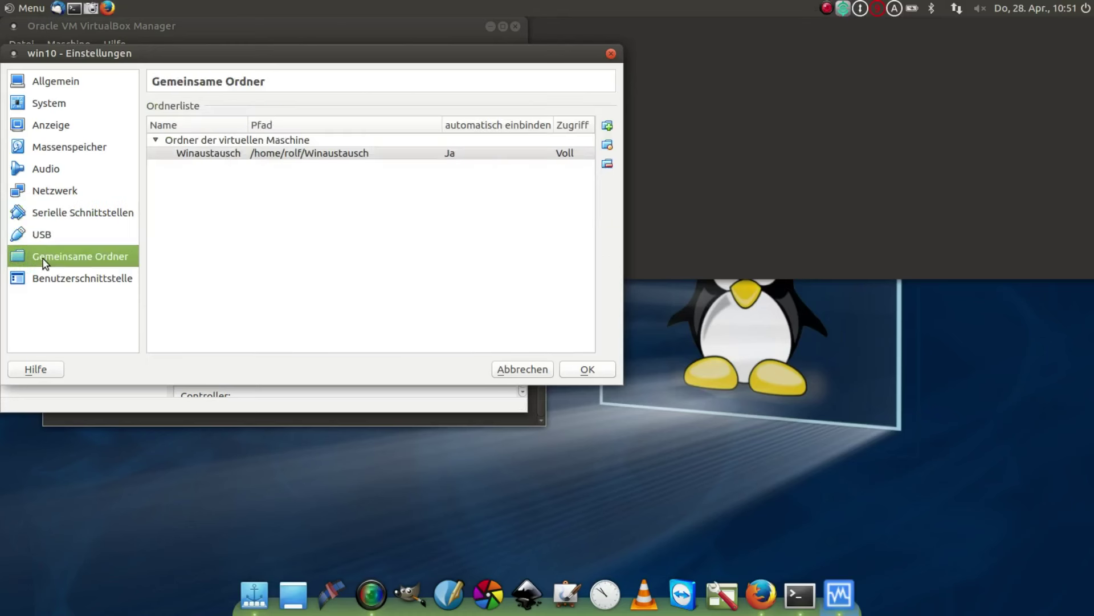
left_click(50, 277)
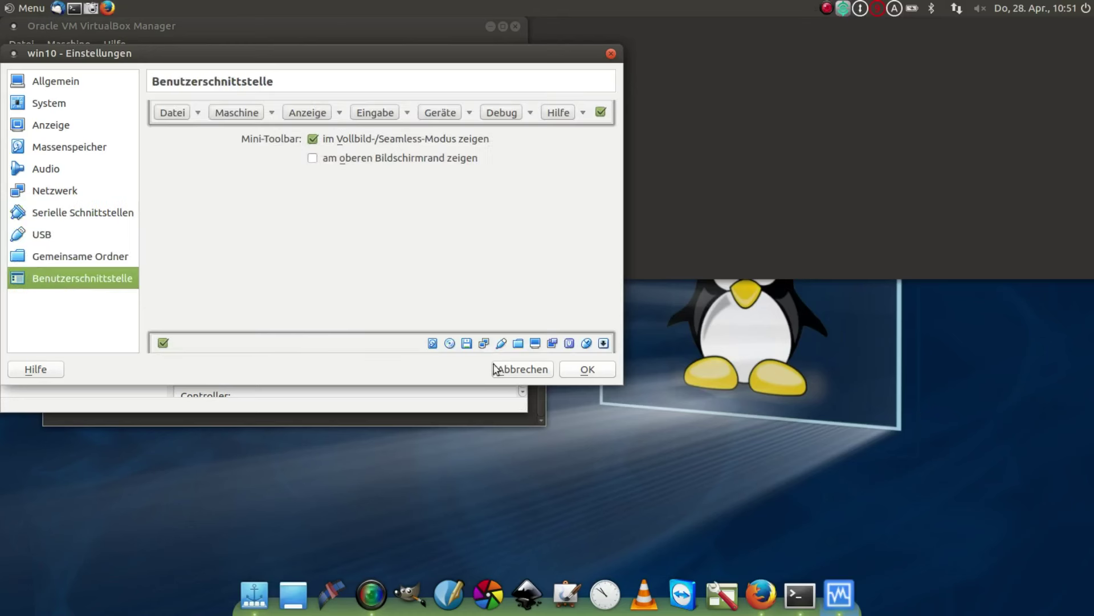
left_click(588, 369)
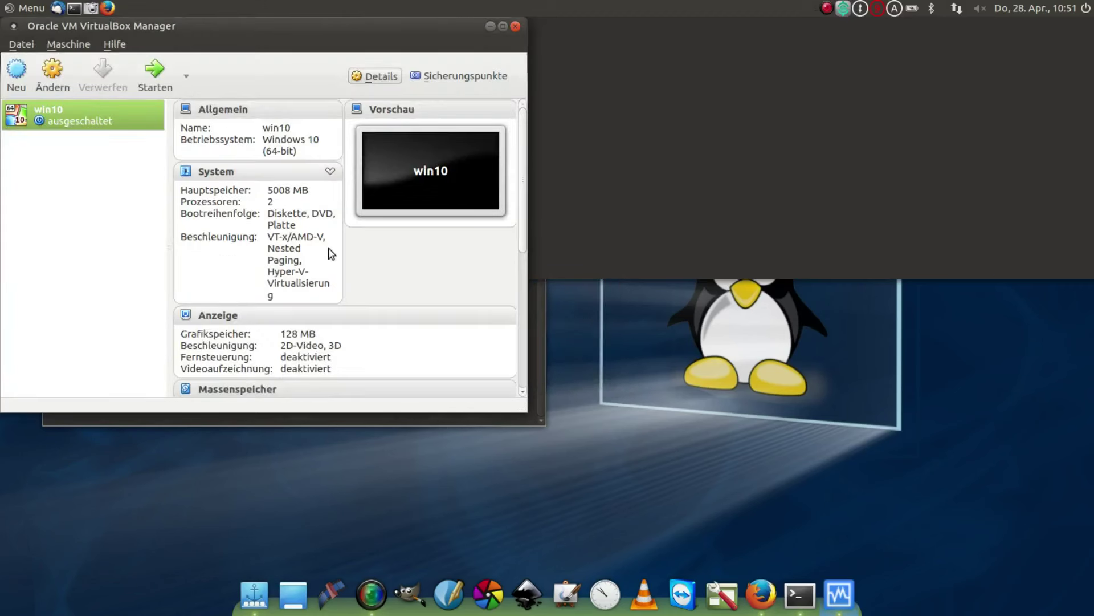
- Start the win10 VM, dismiss the mouse-integration notice, and sign in with the account password
left_click(158, 70)
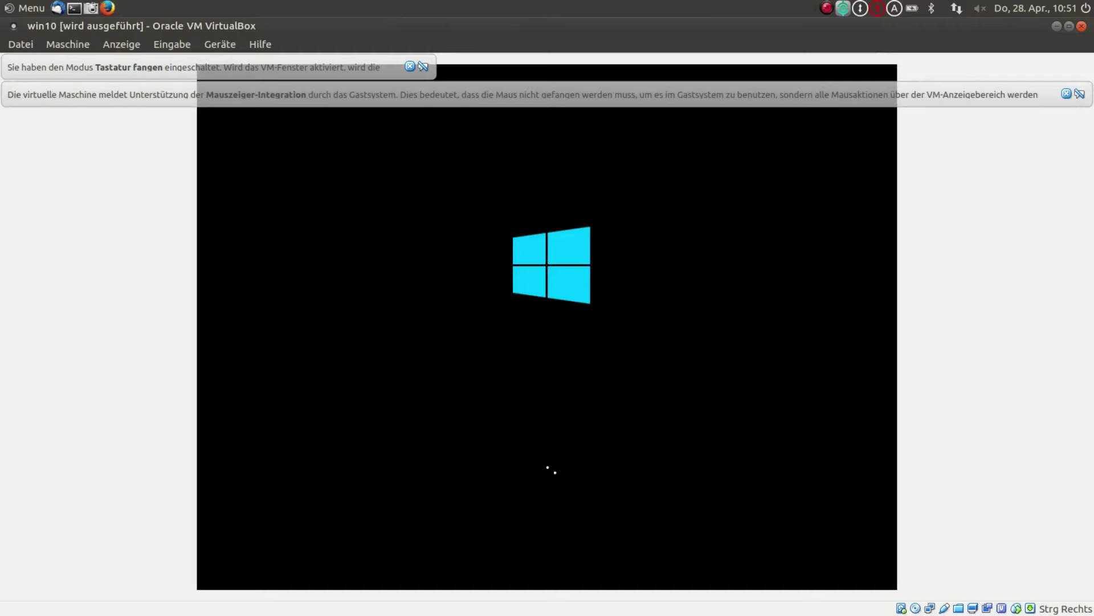
left_click(1067, 94)
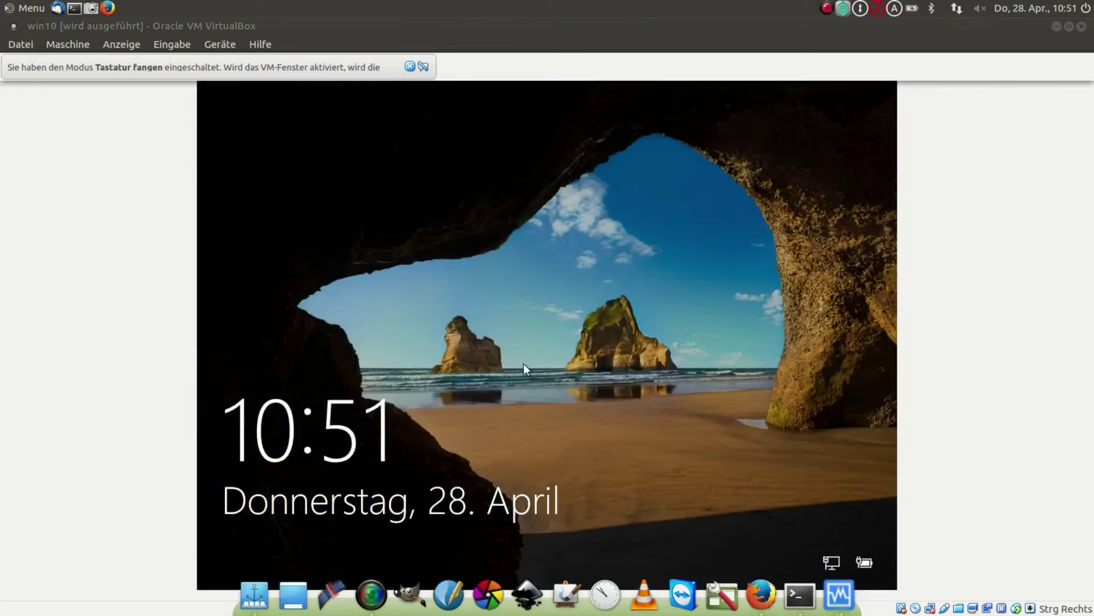
left_click(525, 368)
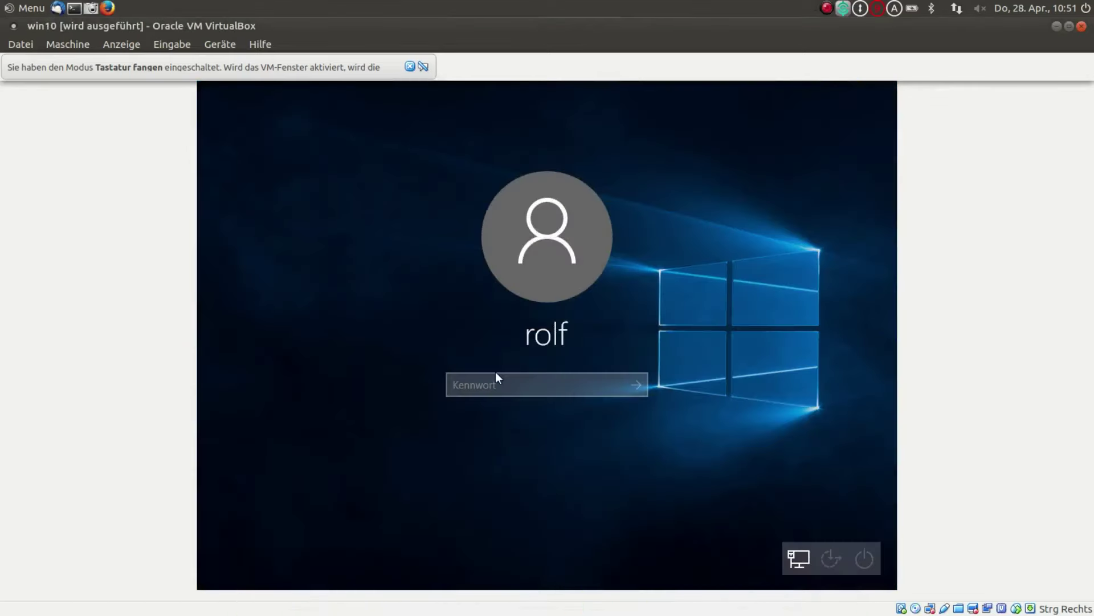
type("****")
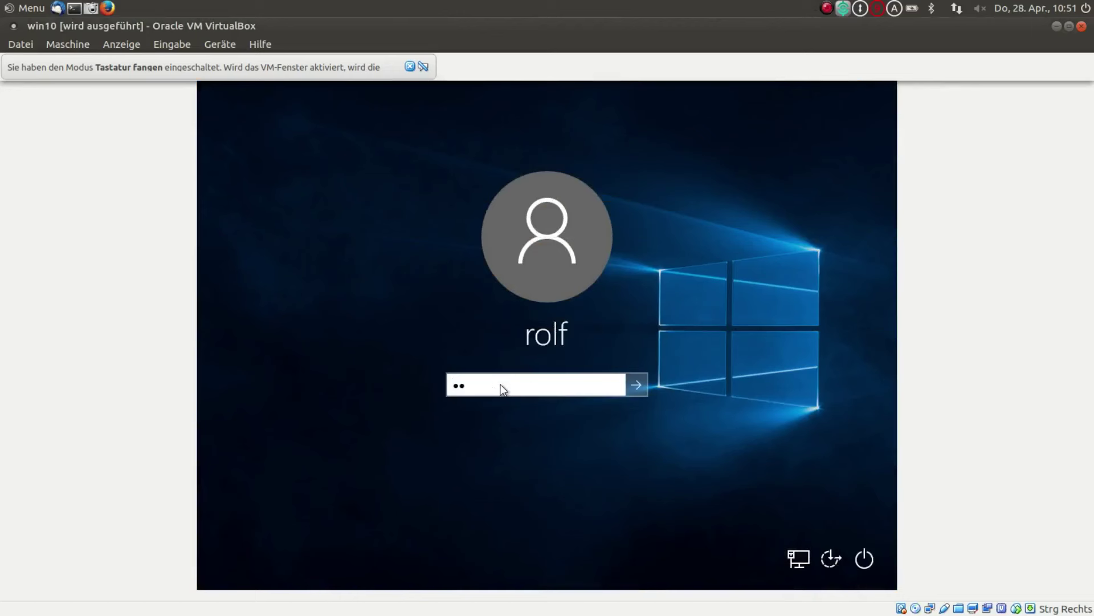
type("****")
key("Return")
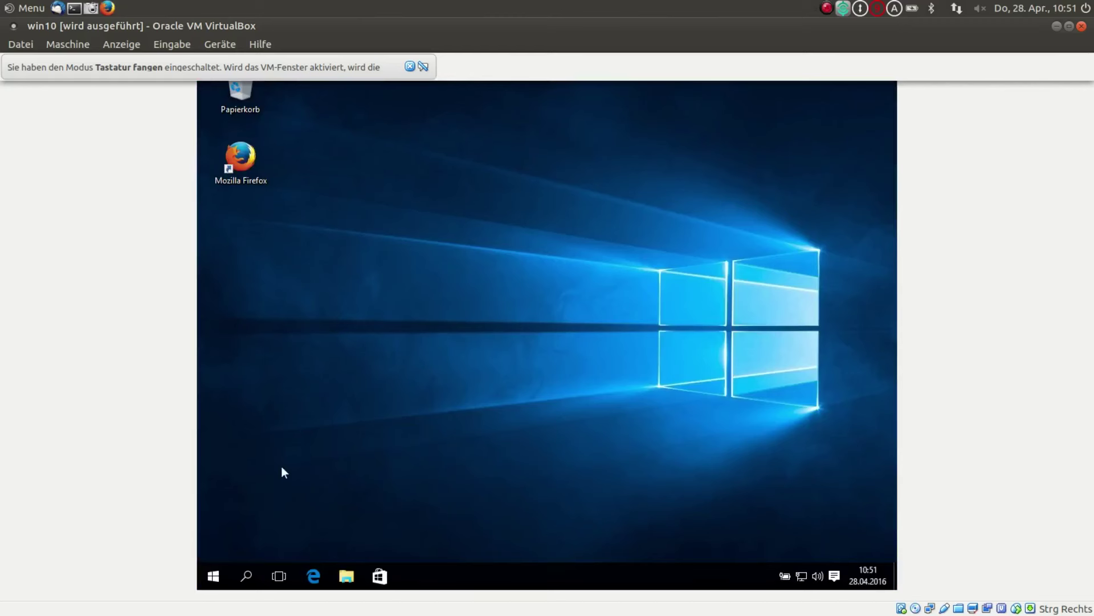
- In the guest's File Explorer, expand Dieser PC and open the empty Winaustausch (E:) share
left_click(343, 577)
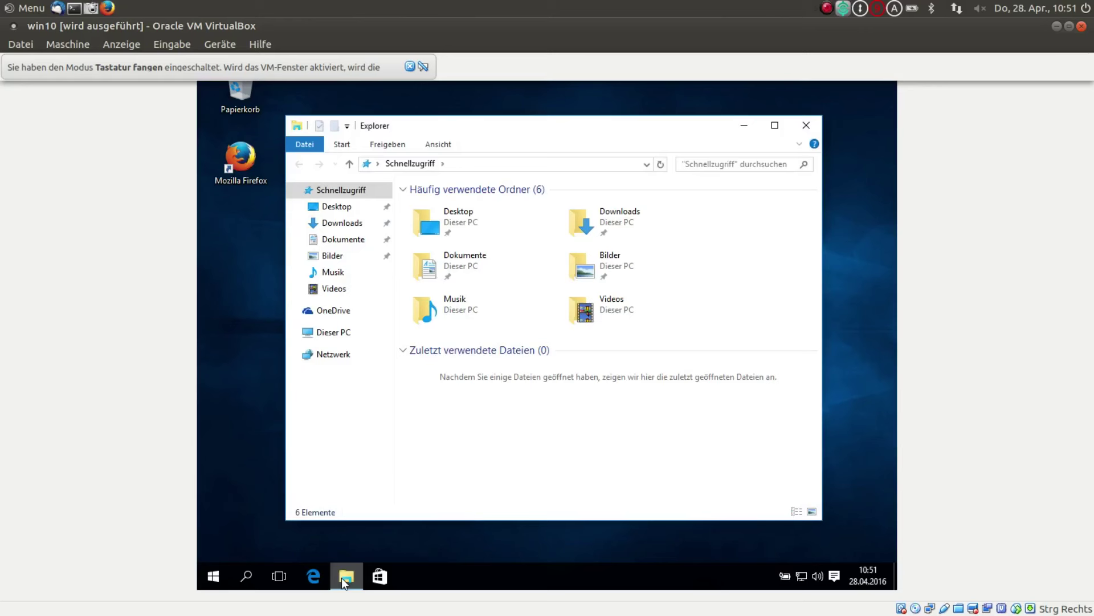
left_click(295, 332)
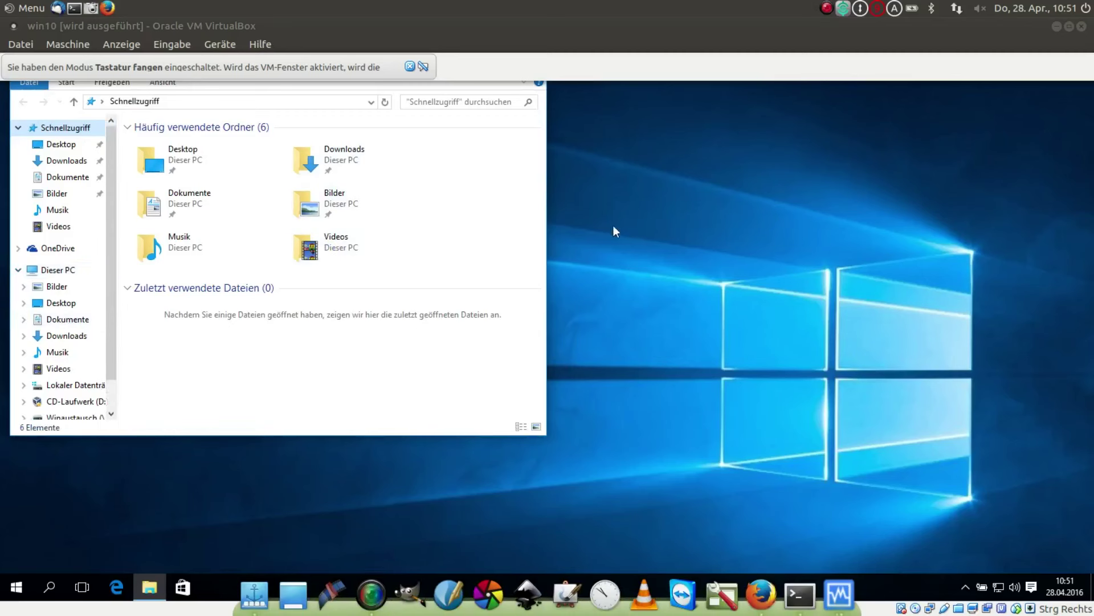
scroll(88, 296, "down", 1)
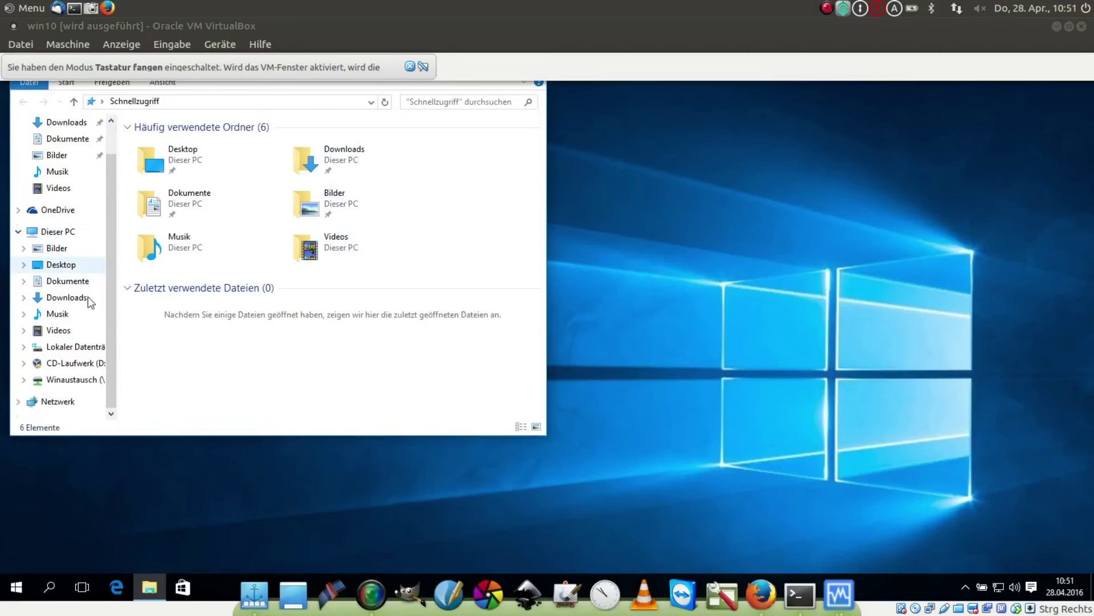
left_click(67, 383)
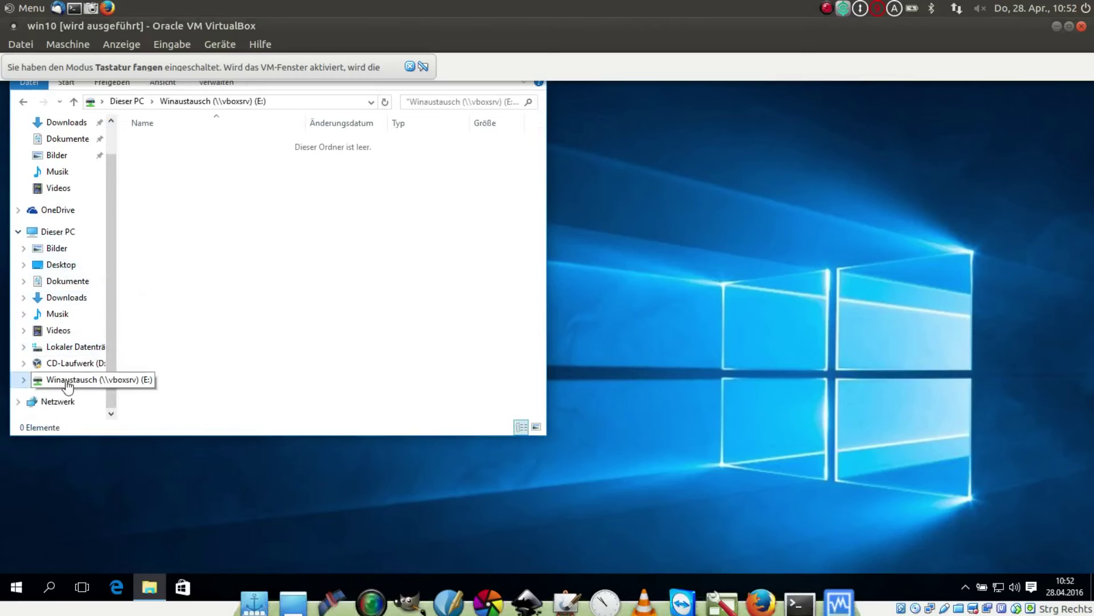